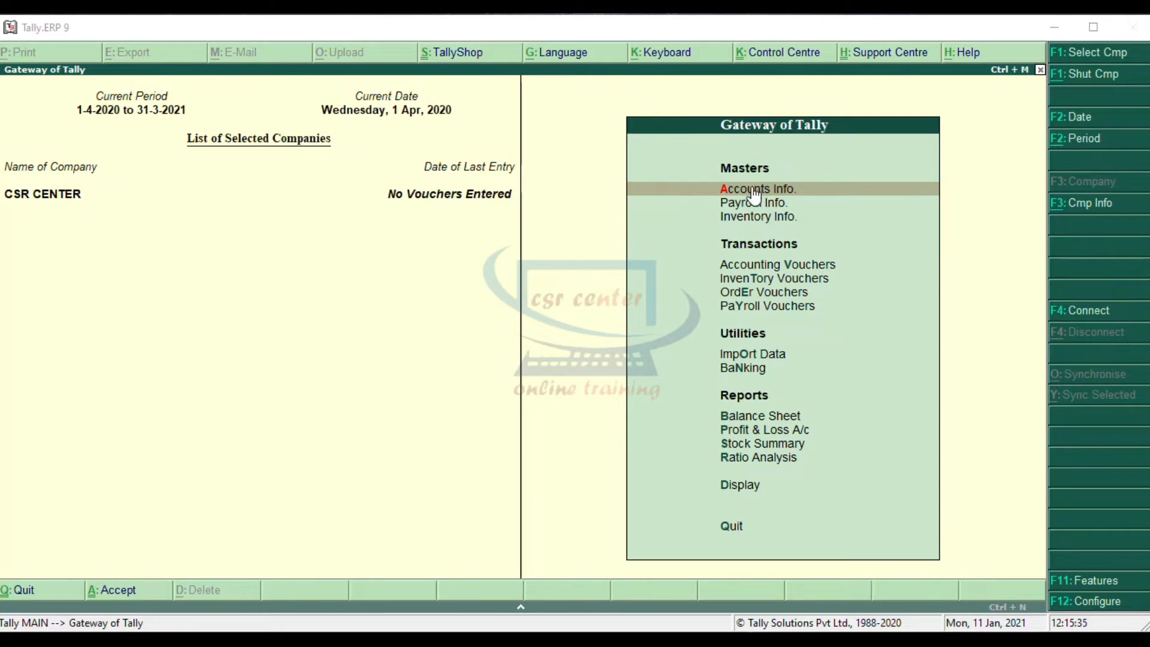
Step: Open the creation form for a single ledger from the accounts masters
click(802, 191)
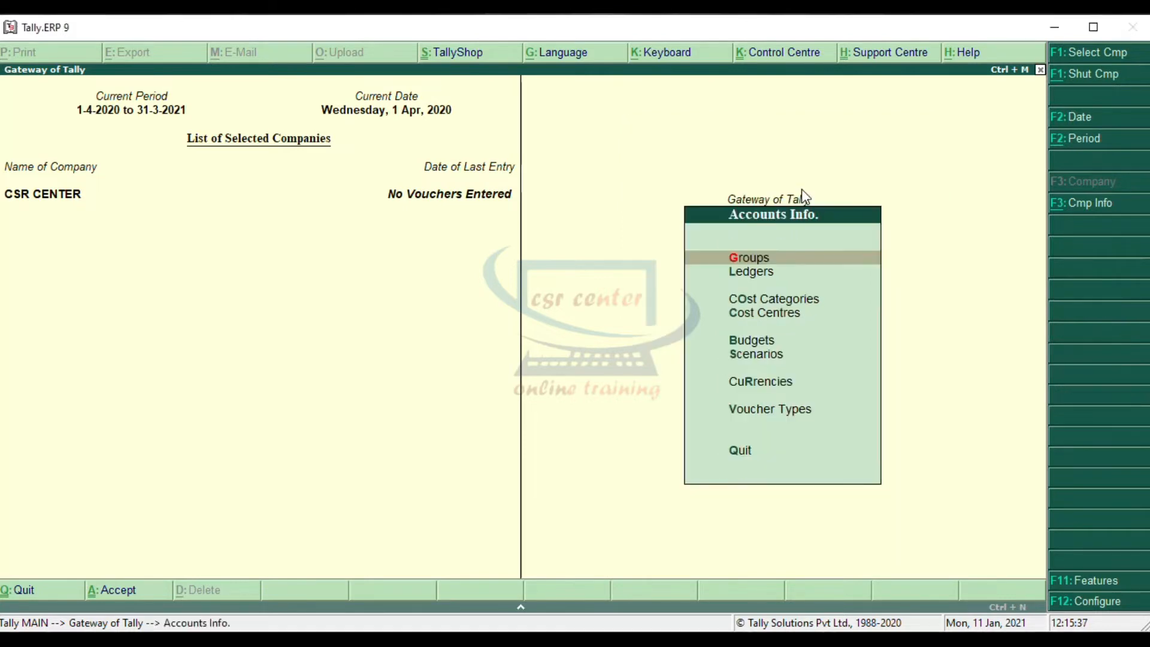
click(768, 275)
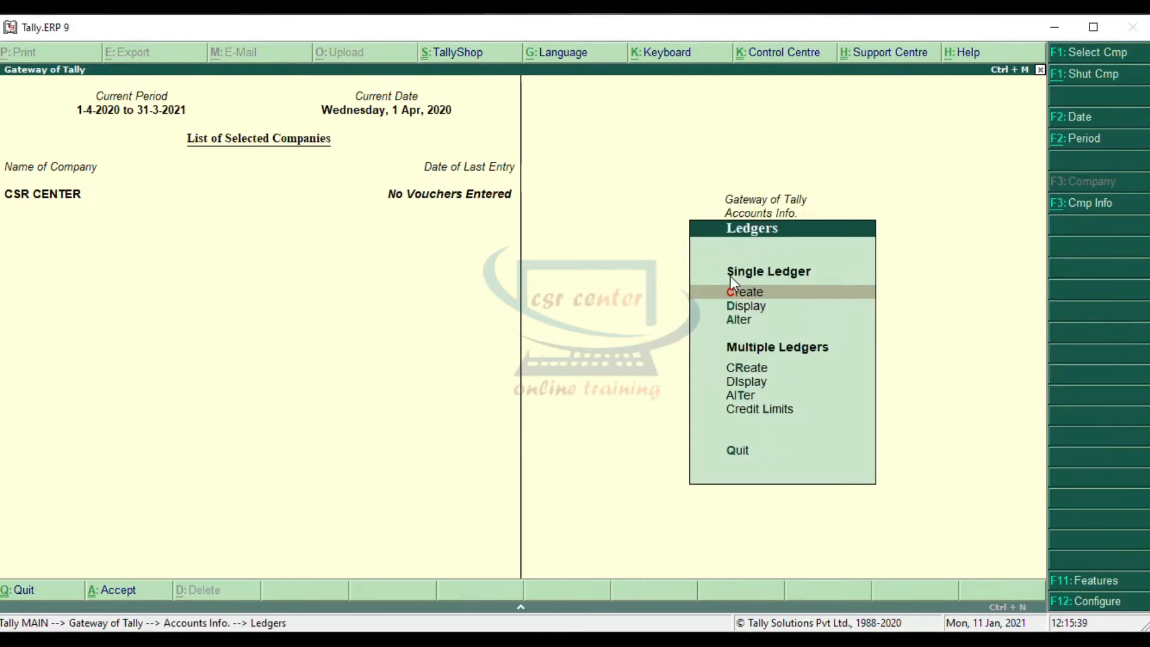
click(775, 293)
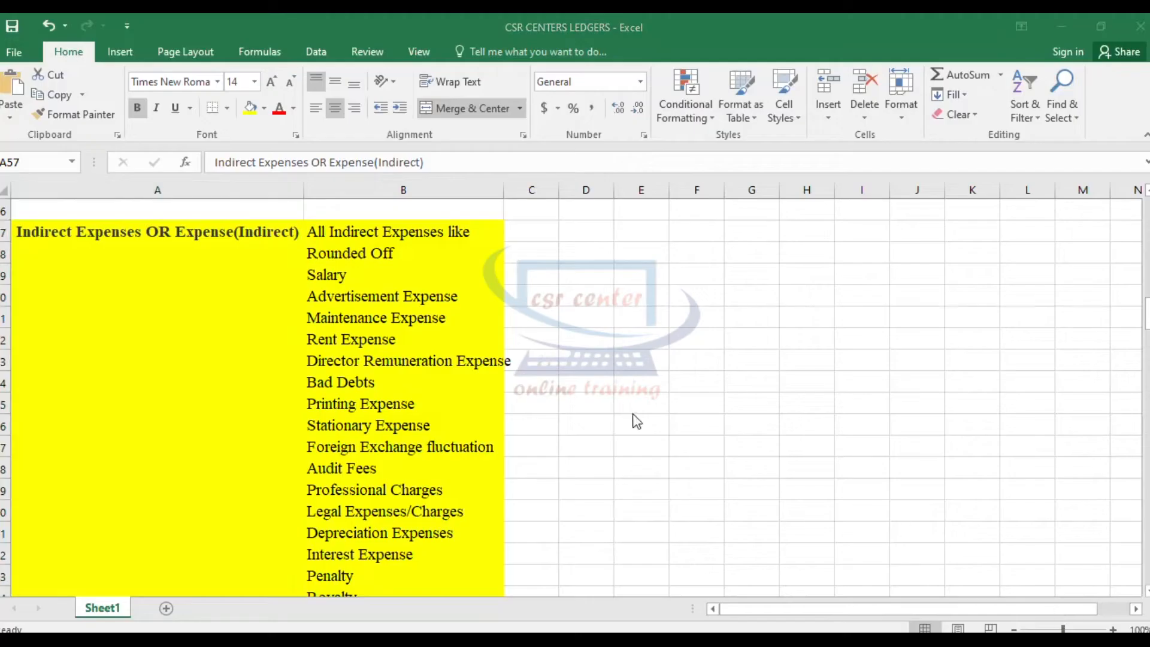
Step: Review the first ledger names listed under Indirect Expenses in the CSR CENTERS LEDGERS workbook in Excel, from Salary to Audit Fees
click(148, 261)
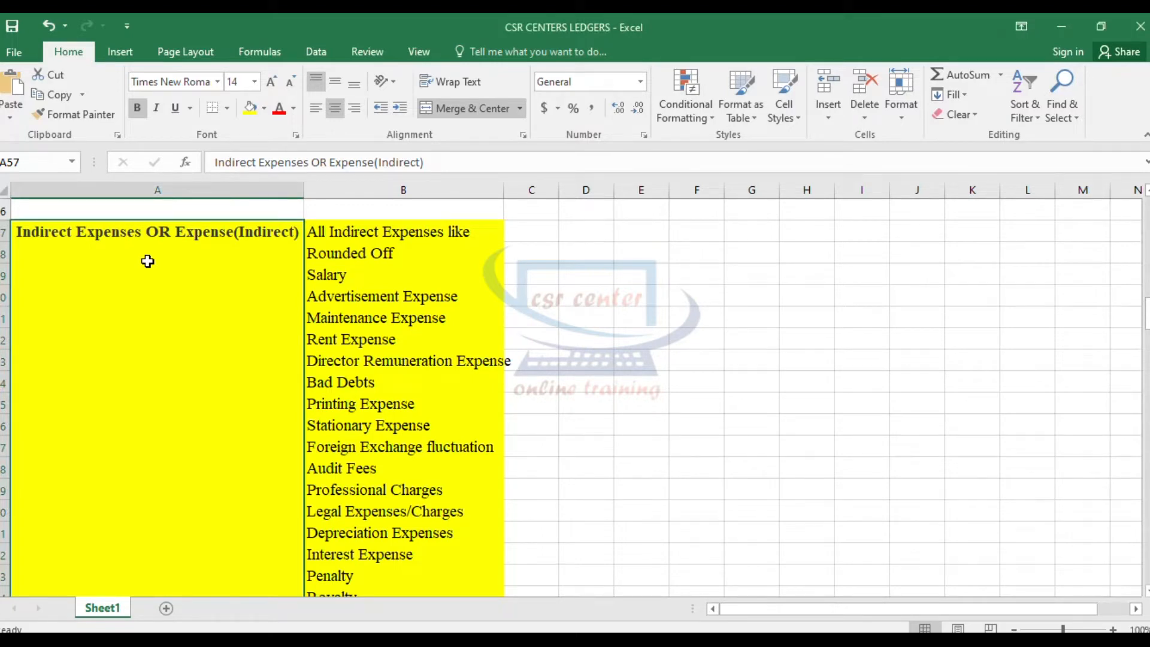
click(367, 277)
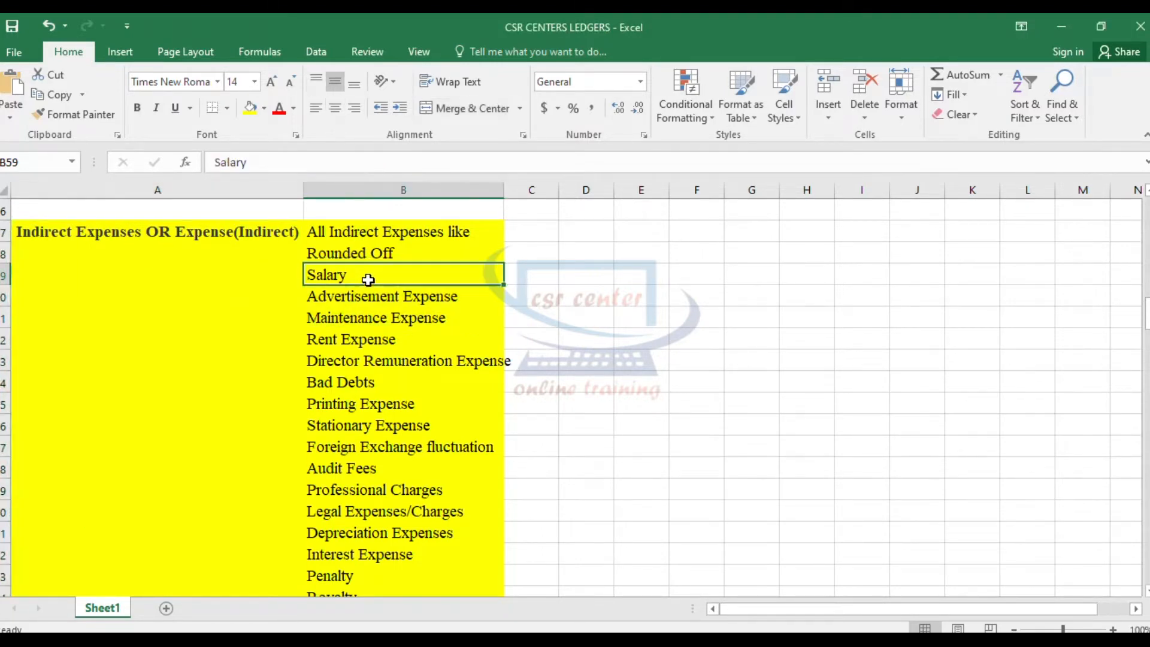
click(446, 297)
click(473, 320)
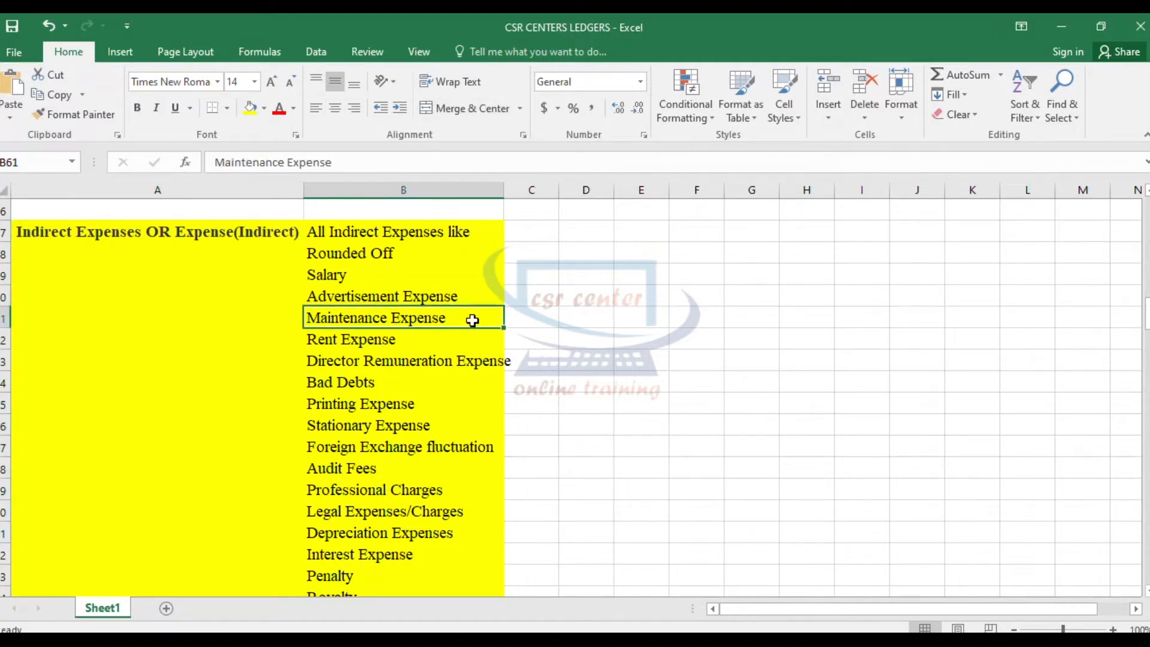
click(416, 344)
click(416, 386)
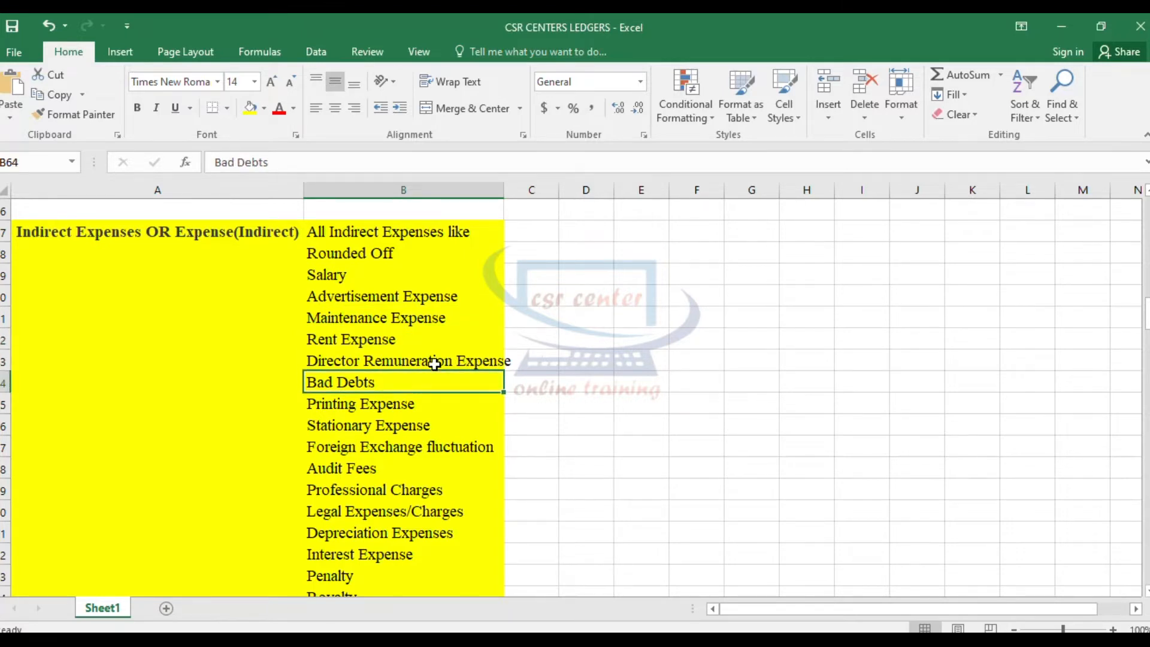
click(444, 408)
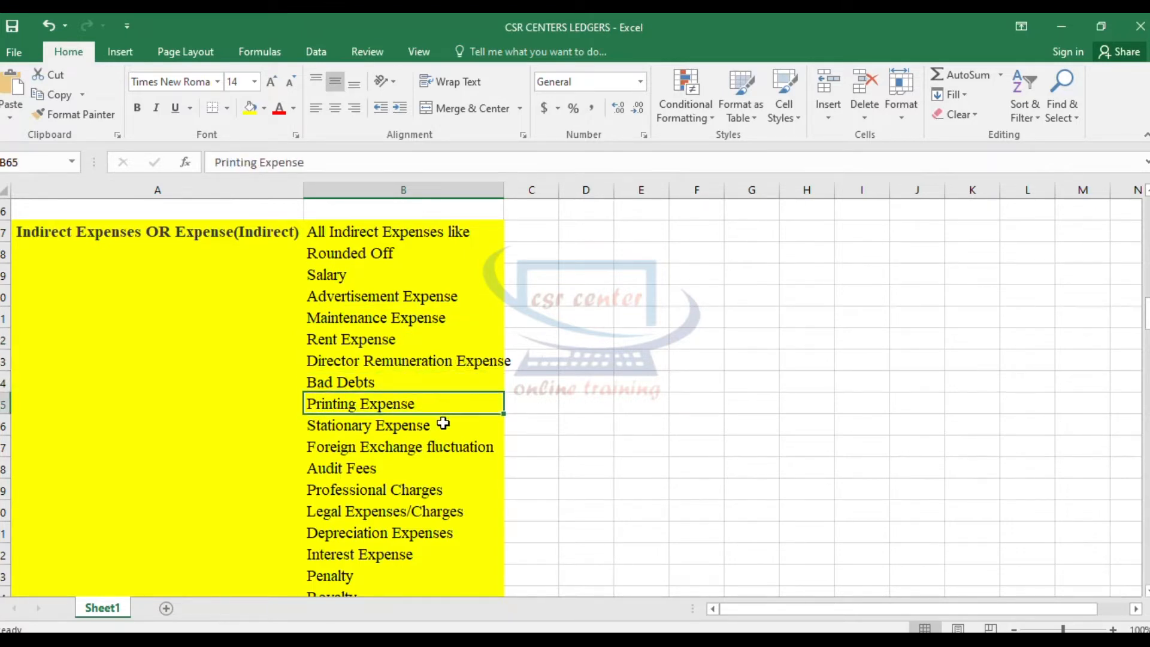
click(442, 424)
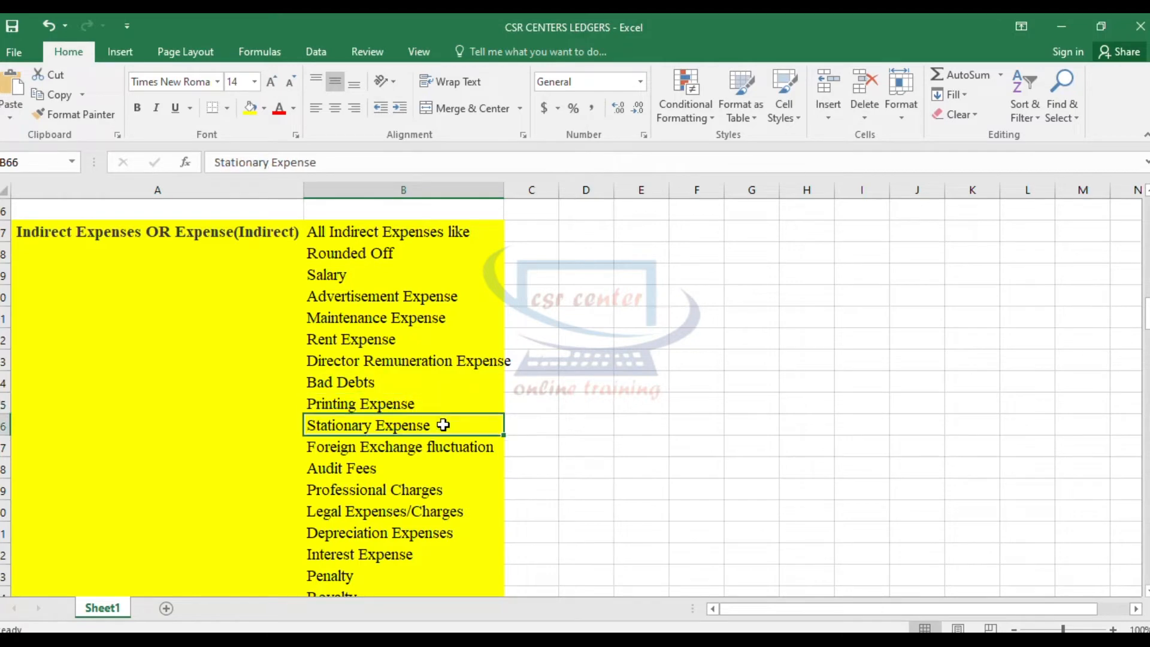
click(398, 469)
Step: Look through the complete list of indirect expense ledgers in column B, including the entries beyond Commission allowed
drag(411, 237, 395, 552)
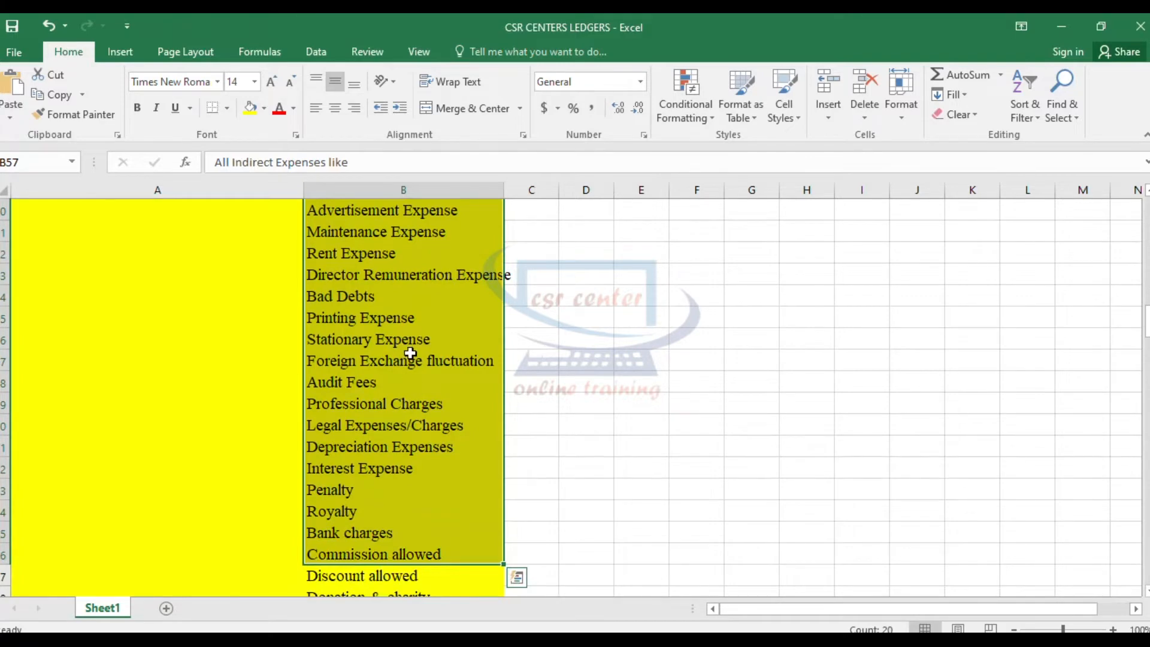
scroll(411, 354, down, 5)
scroll(411, 354, down, 4)
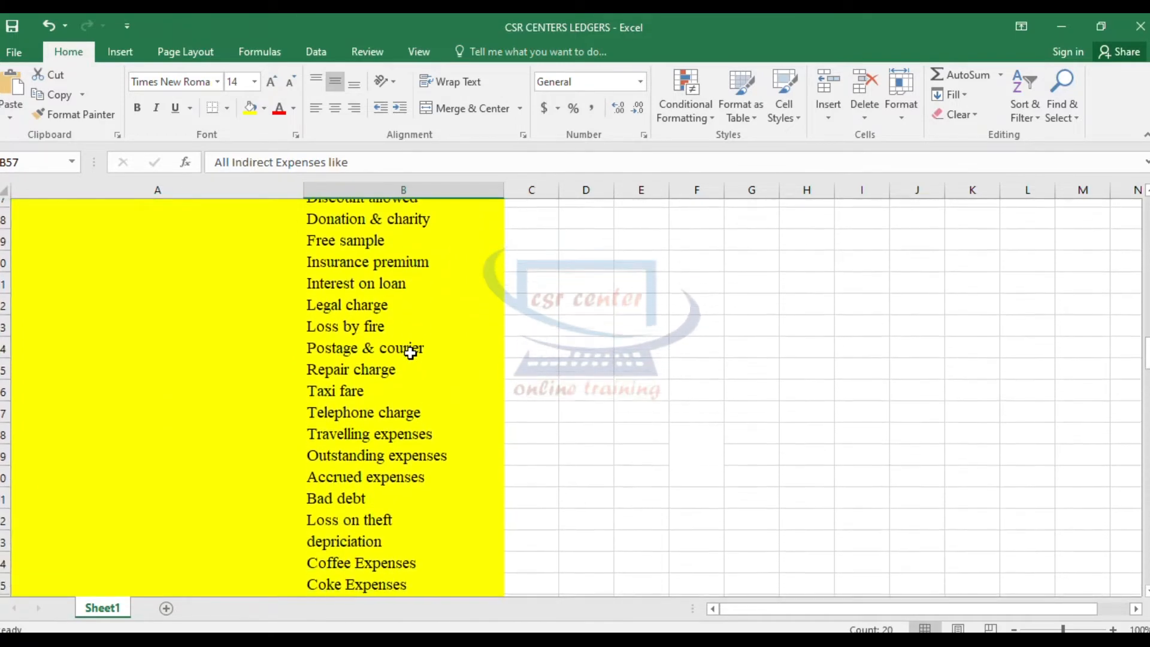
scroll(410, 353, up, 7)
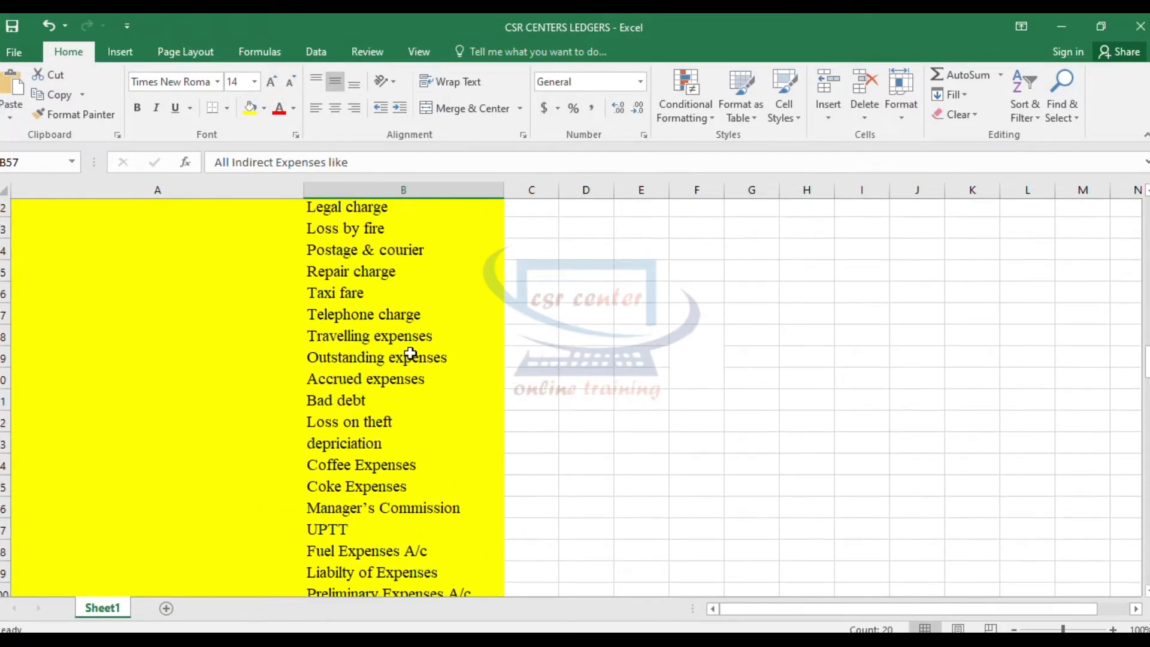
scroll(410, 354, up, 3)
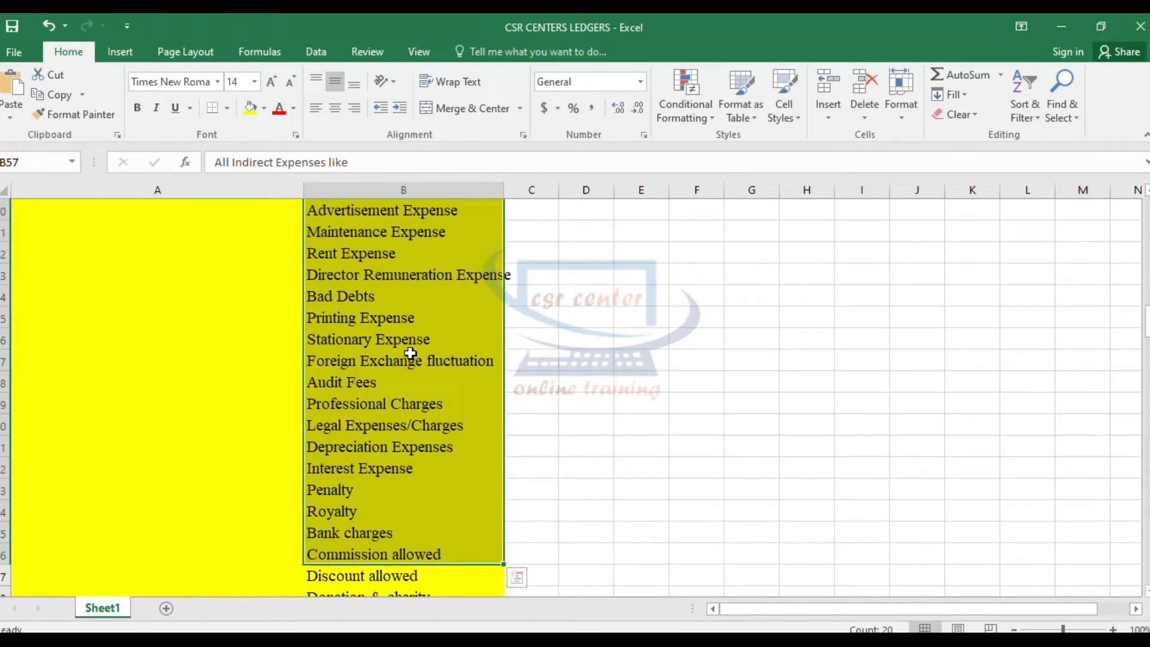
click(432, 330)
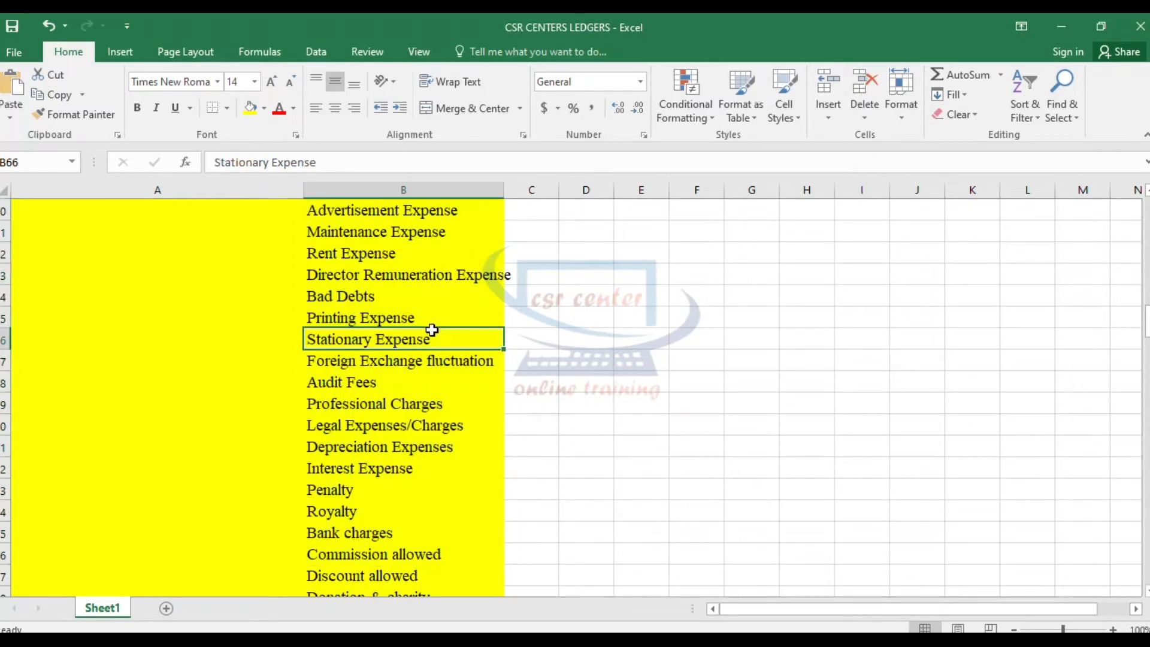
scroll(432, 331, up, 3)
scroll(432, 330, down, 4)
scroll(432, 330, down, 6)
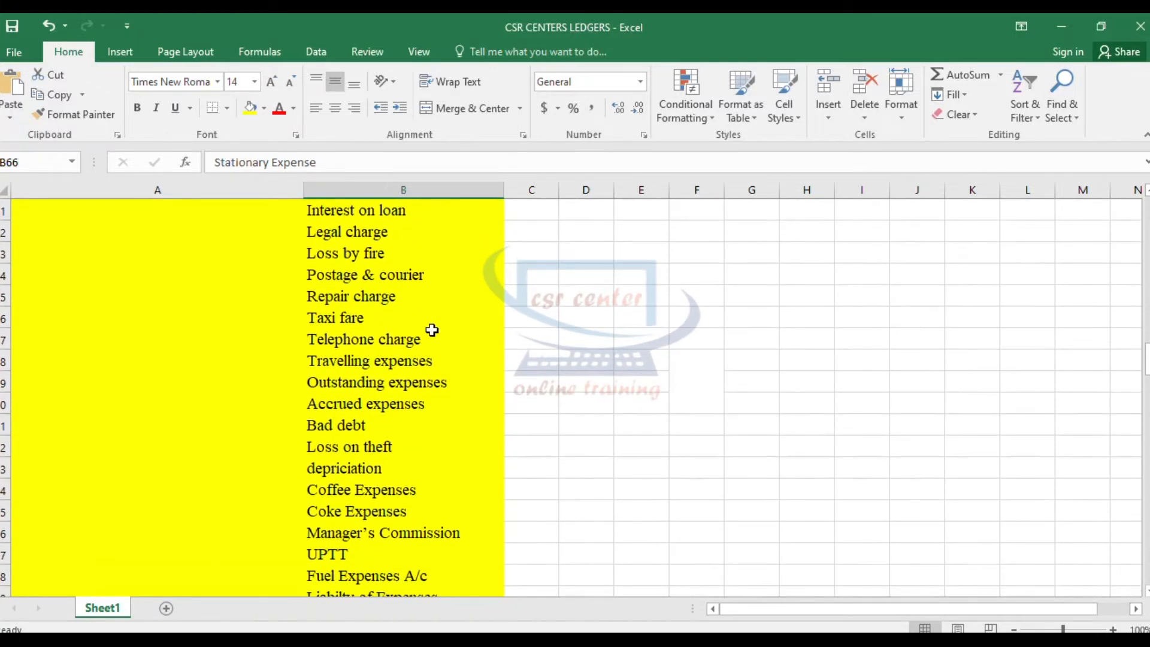
scroll(432, 330, down, 2)
scroll(432, 330, up, 5)
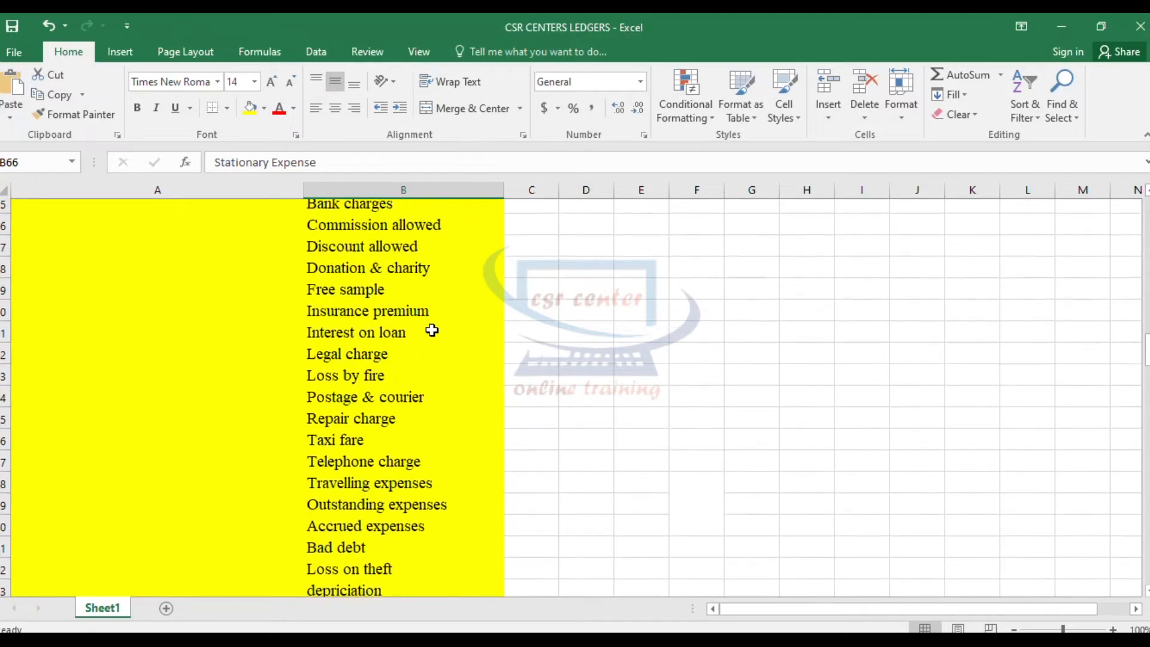
scroll(432, 330, up, 7)
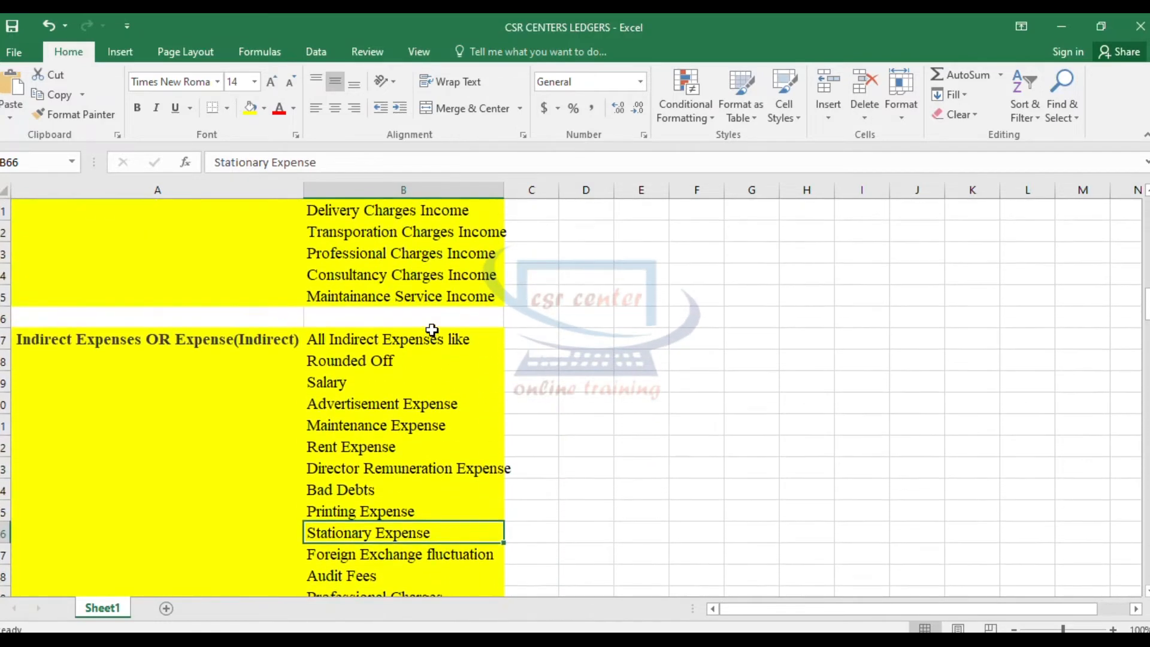
scroll(411, 344, down, 1)
drag(378, 299, 387, 462)
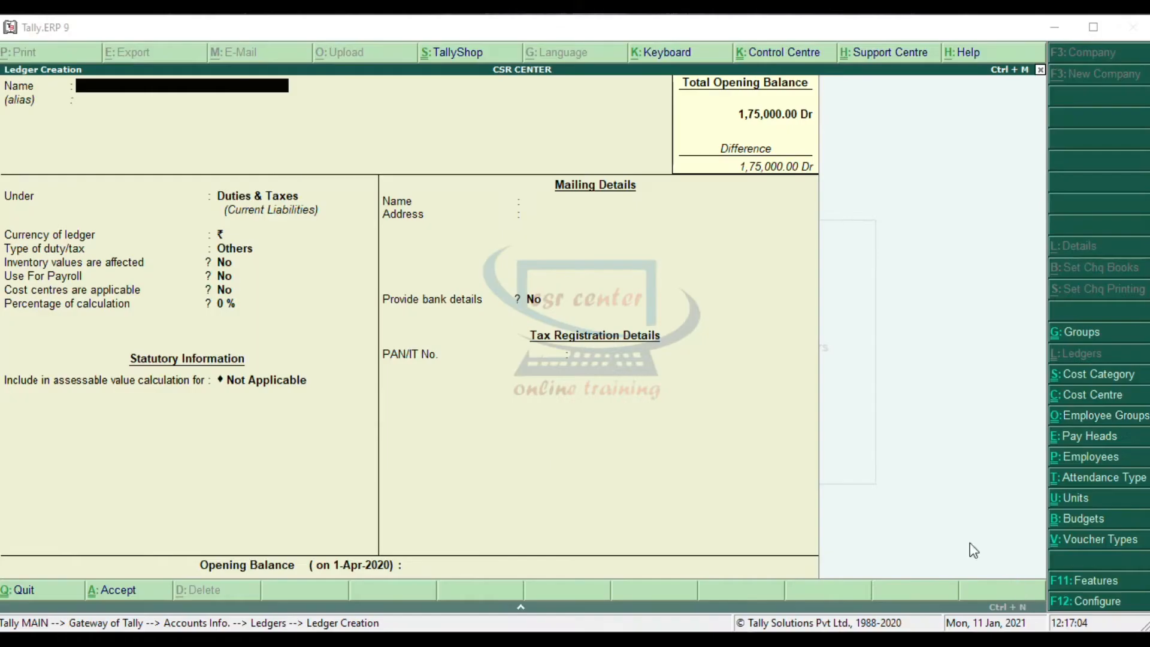
Step: In Tally.ERP 9, name the new ledger Salary and place it under the Indirect Expenses group
click(105, 94)
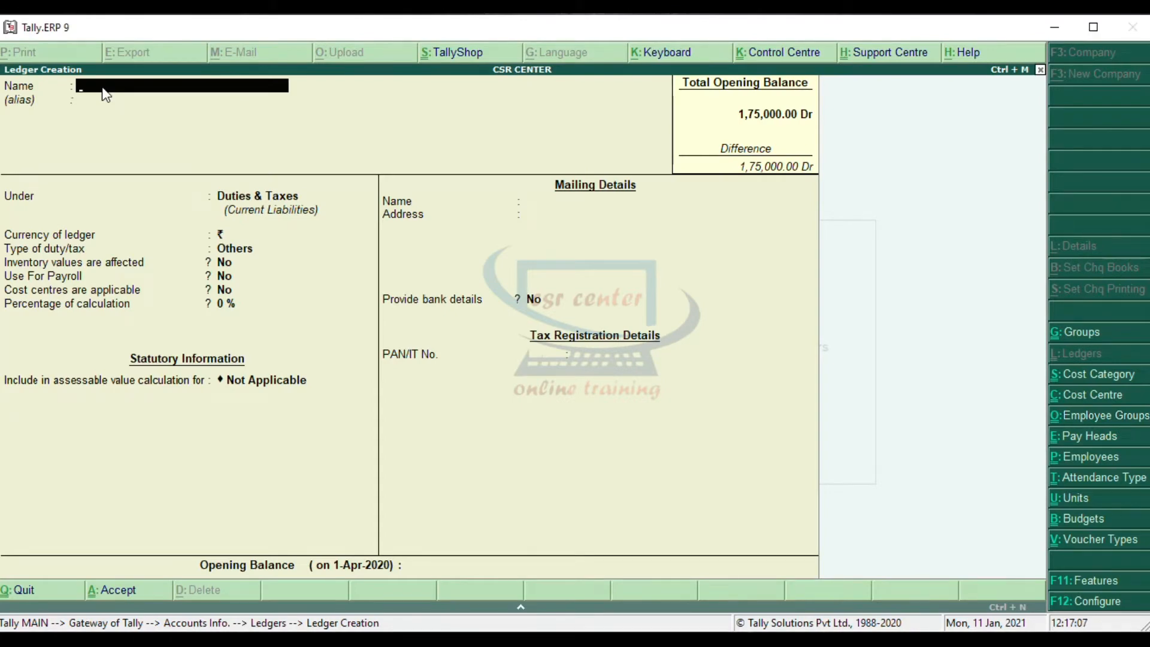
text(Salary)
key(Return)
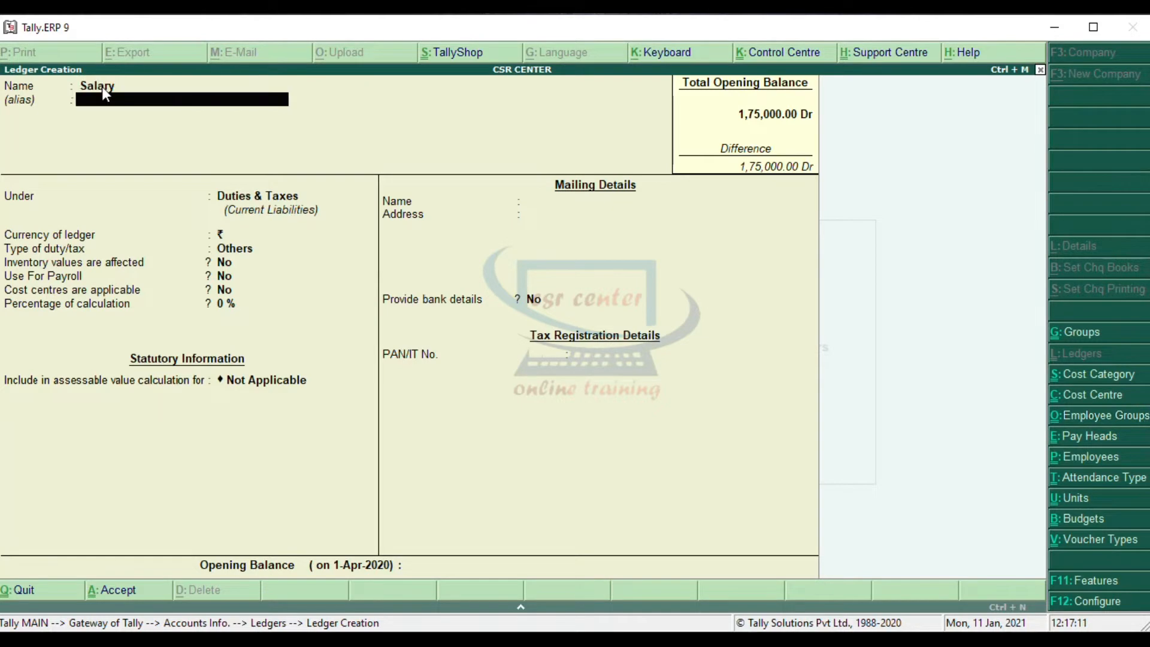
key(Return)
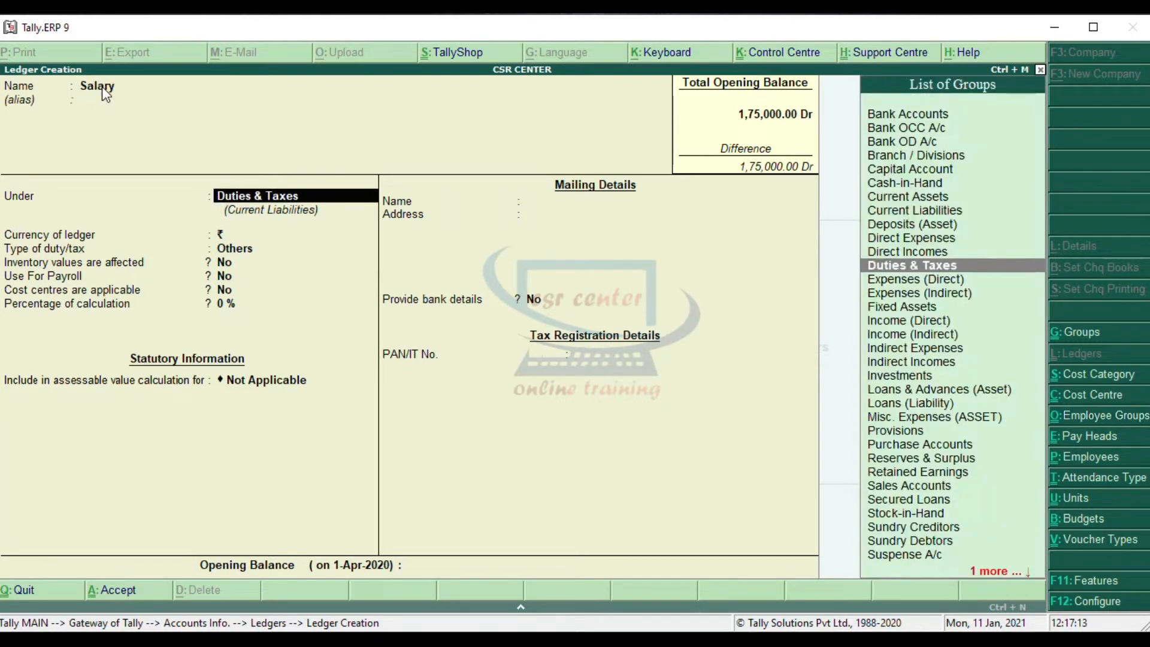
click(952, 298)
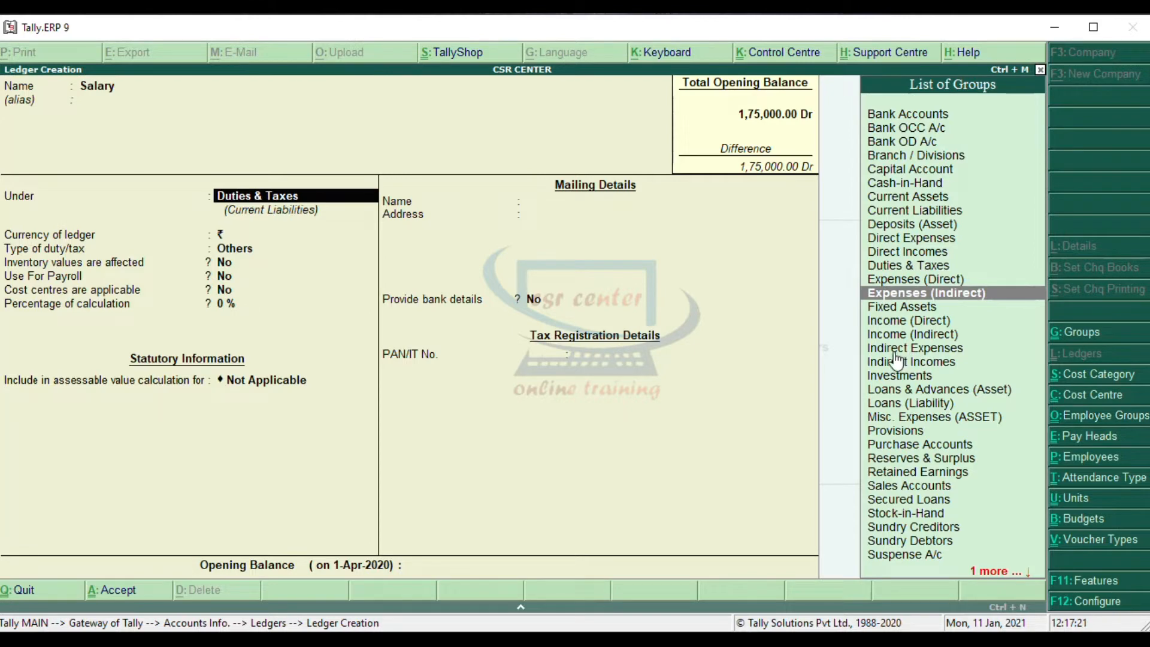
click(963, 294)
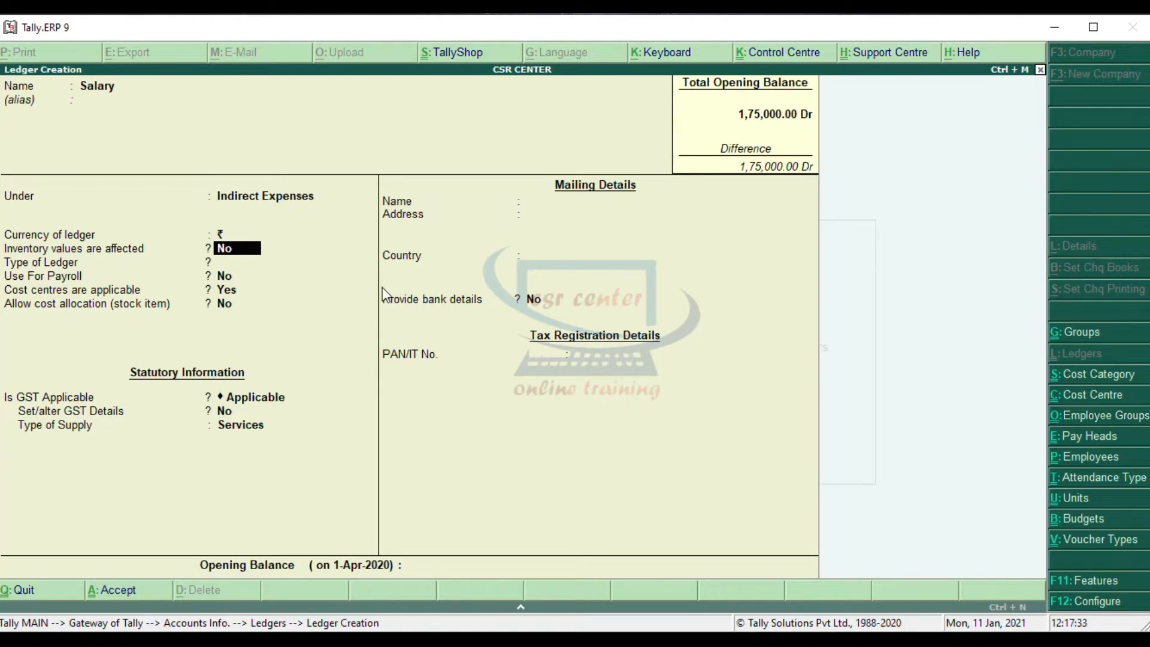
Step: Set the Salary ledger's type to Not Applicable and cost centres to No, keeping inventory, payroll and cost allocation at No
key(Return)
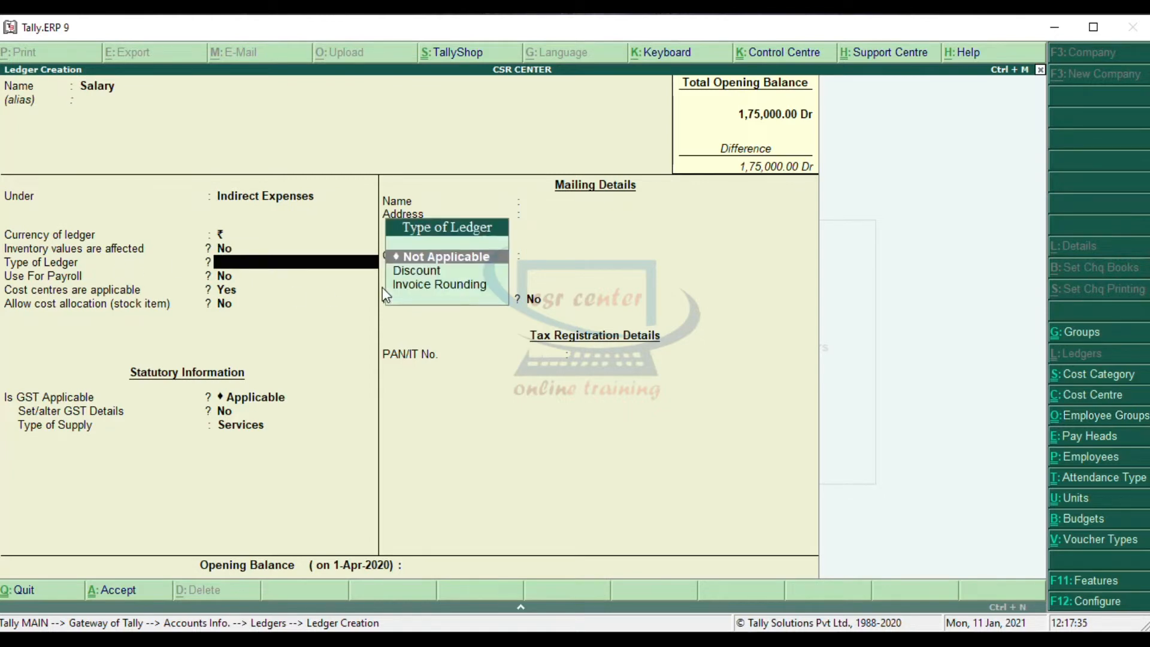
key(Return)
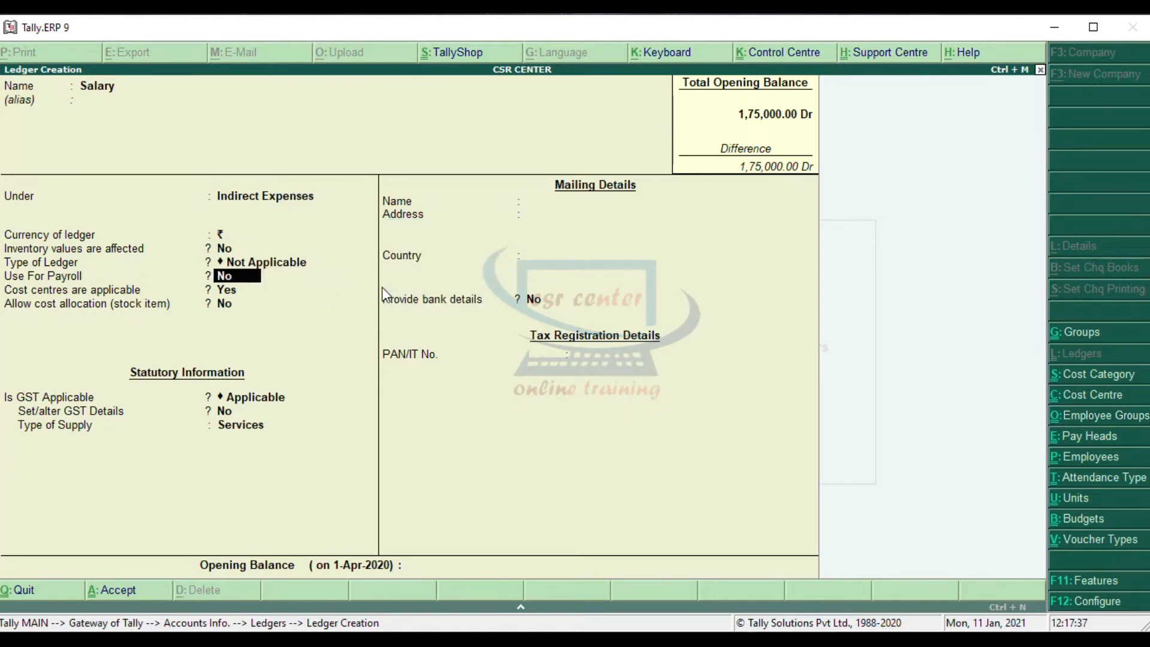
key(Return)
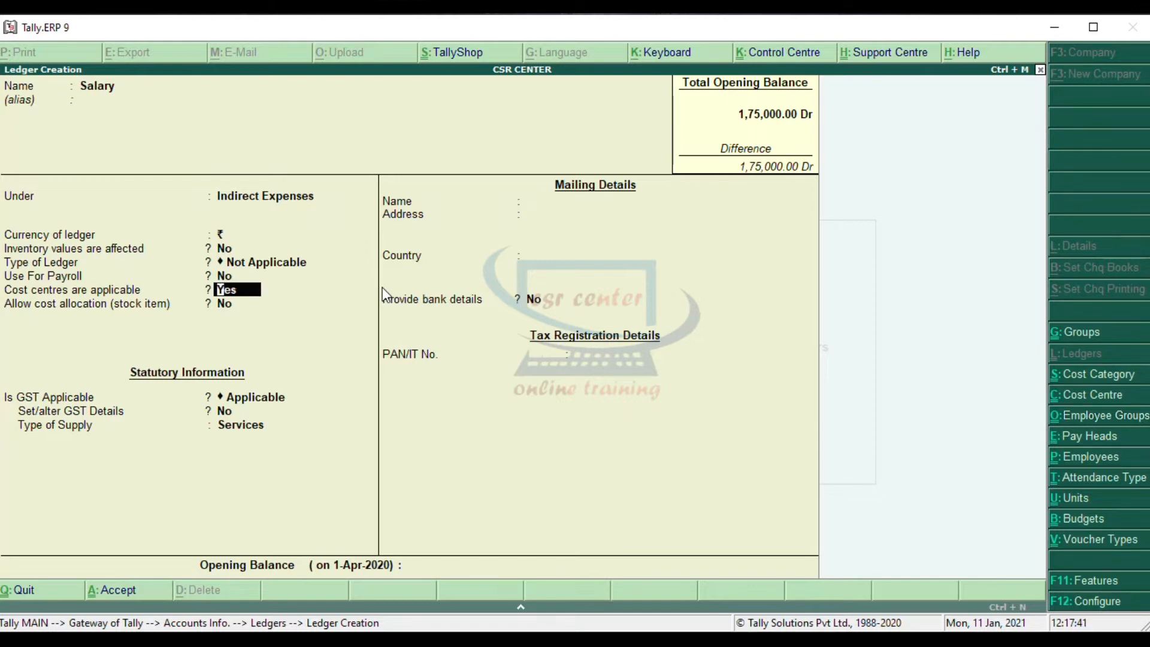
text(n)
key(Return)
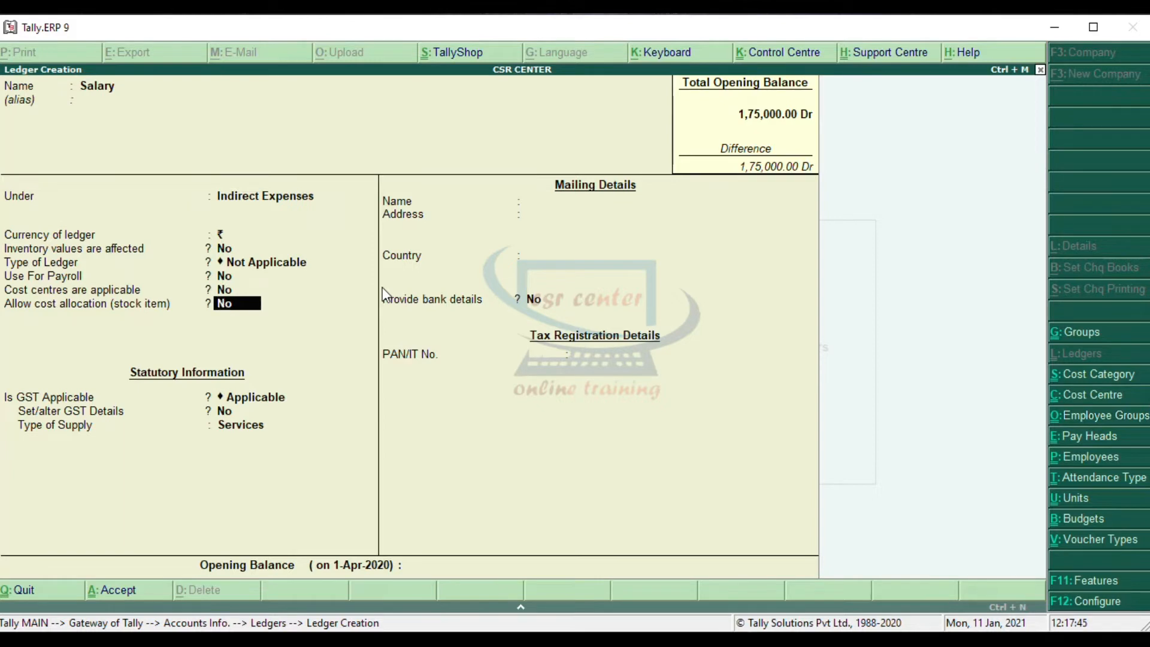
key(Return)
Step: Set GST to Not Applicable for the Salary ledger, keep the remaining defaults with no opening balance, and save it
text(n)
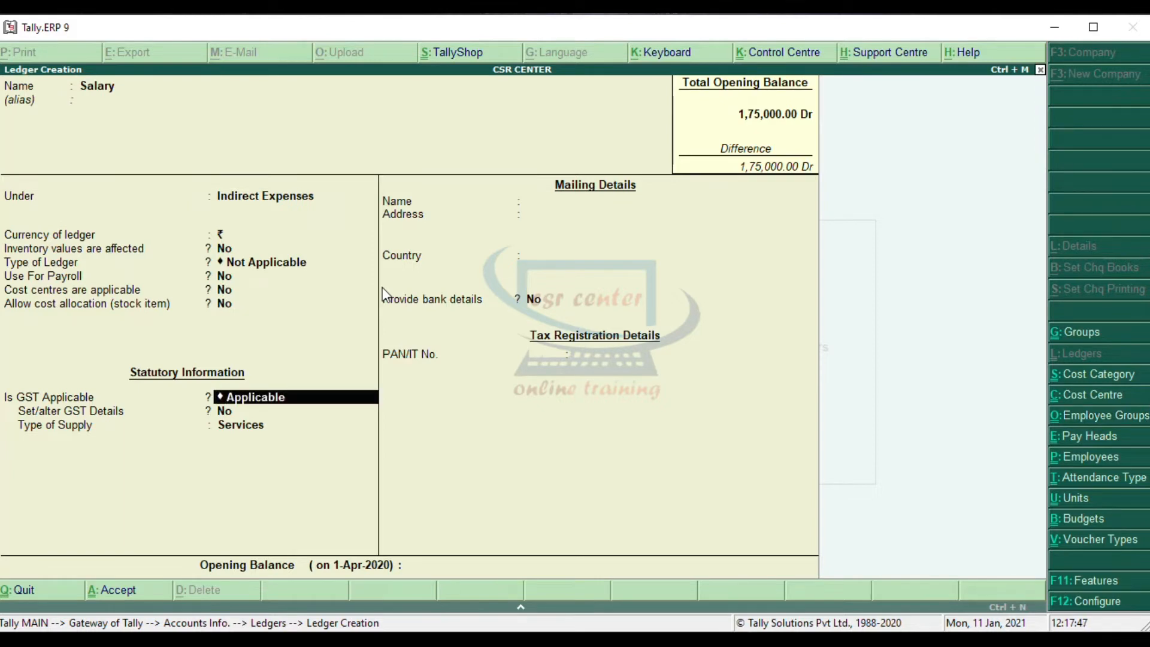
text(o)
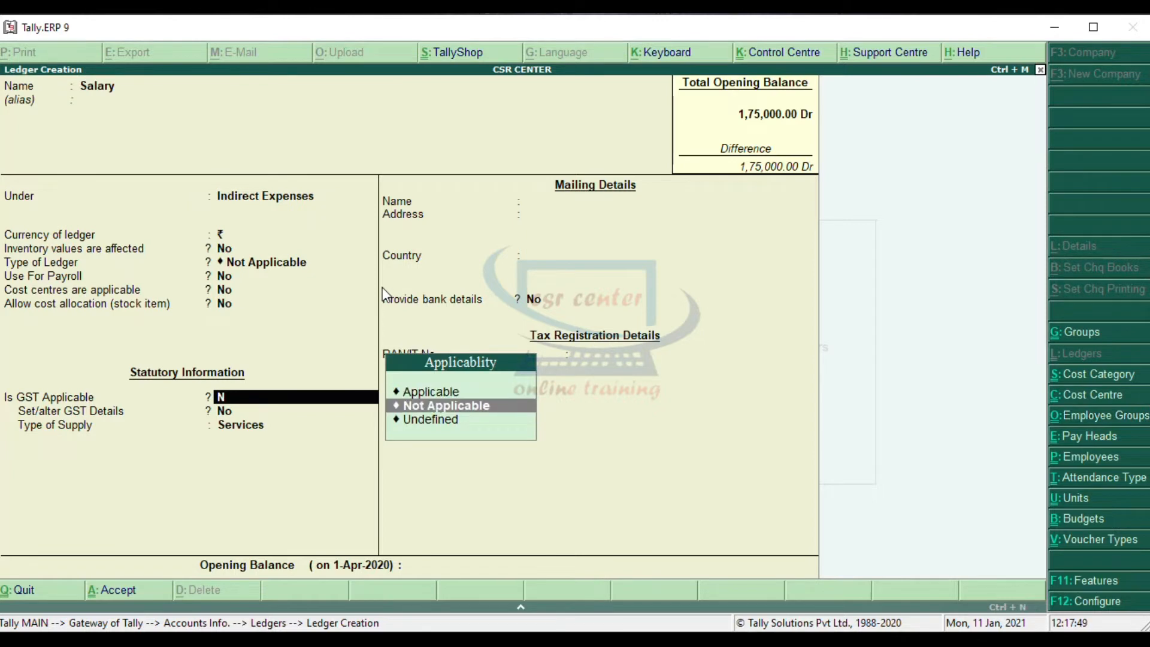
key(Return)
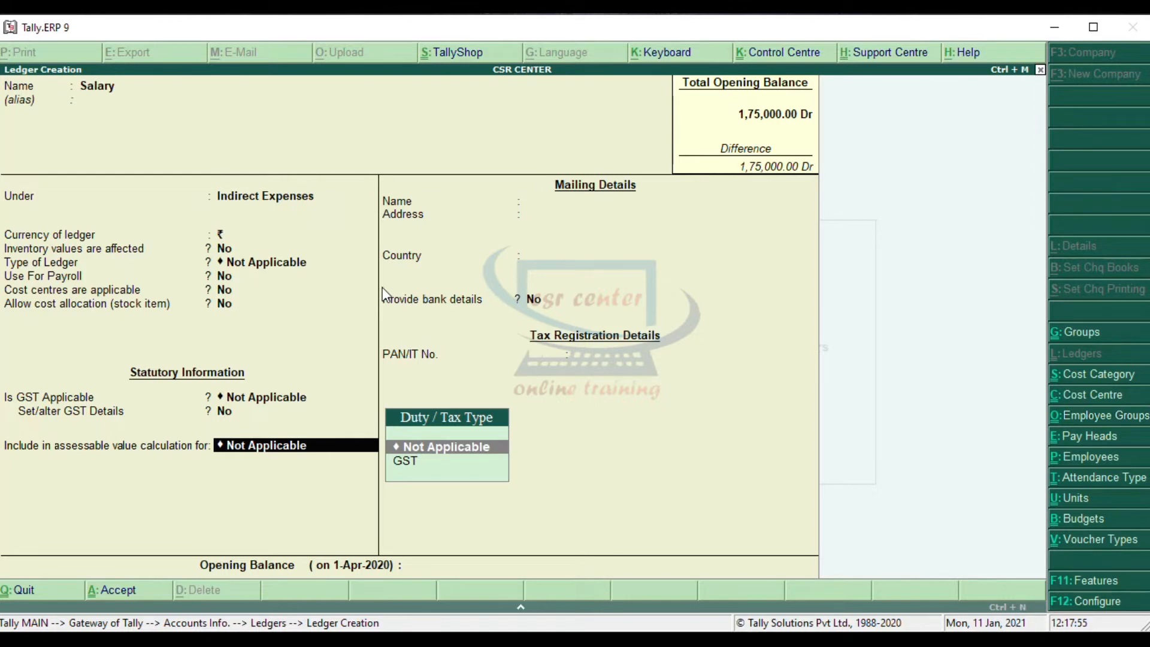
key(Return)
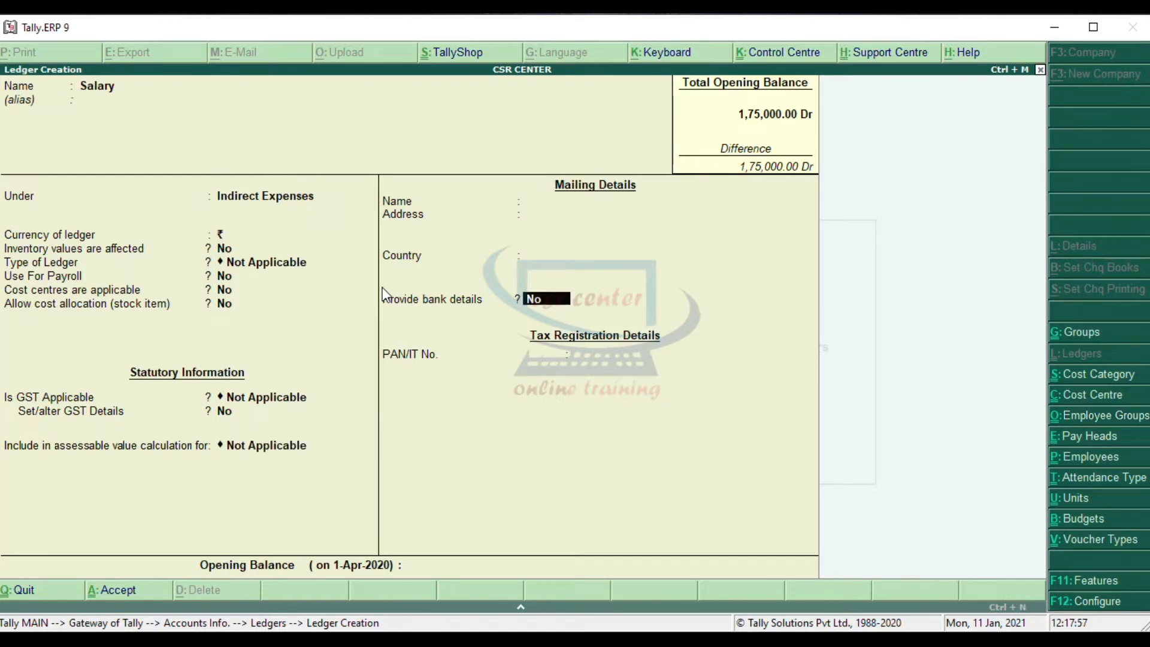
key(Return)
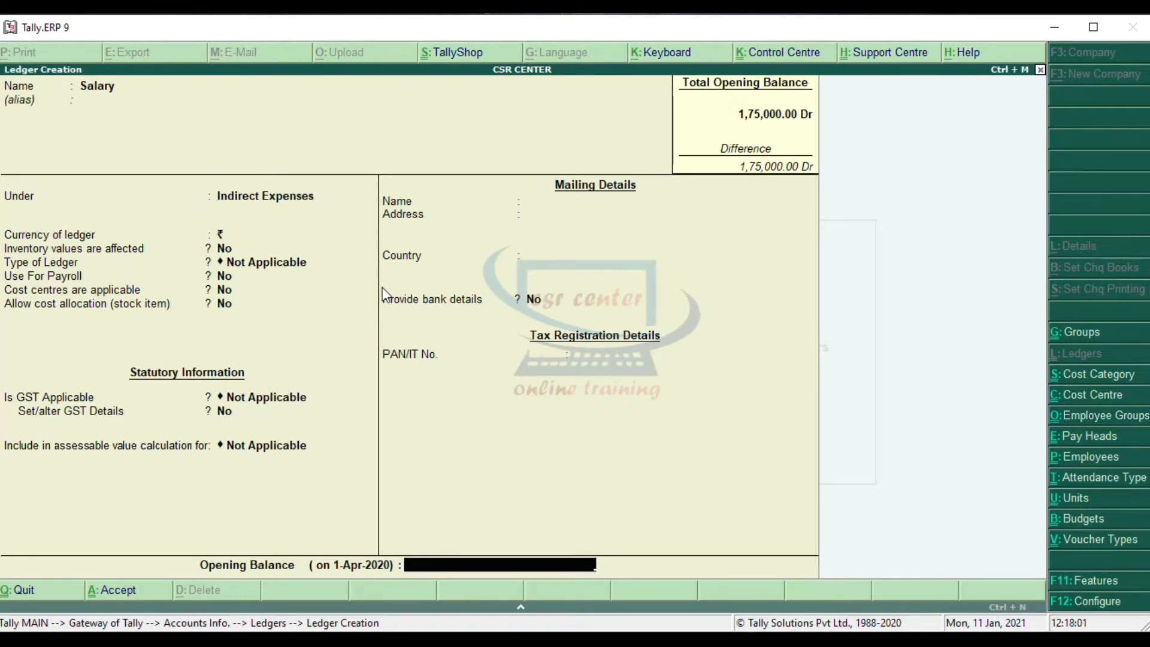
key(Return)
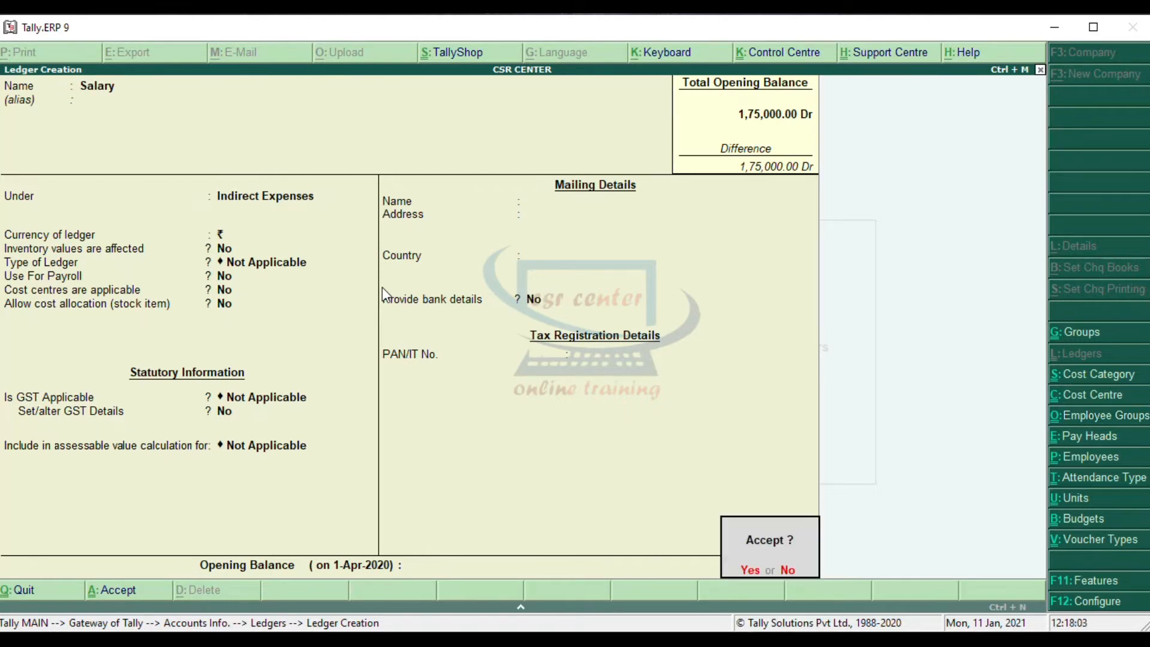
key(Return)
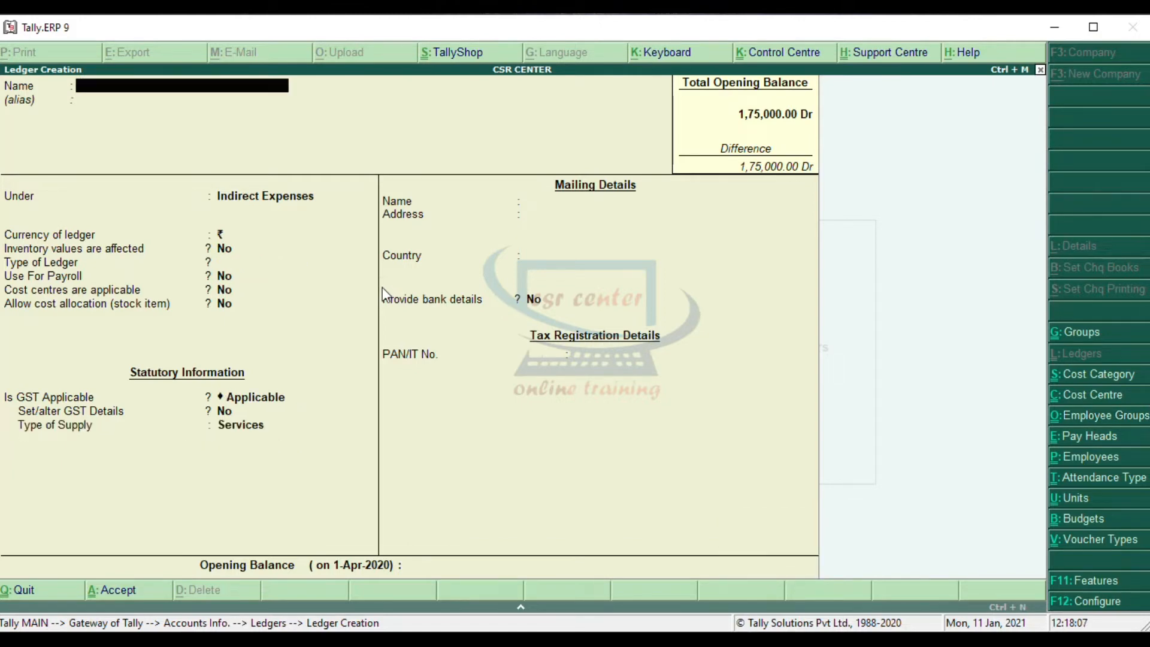
Step: Name the new ledger Advertisement Expence, leave its alias blank, and keep it under the Indirect Expenses group
text(Advertisement Expence)
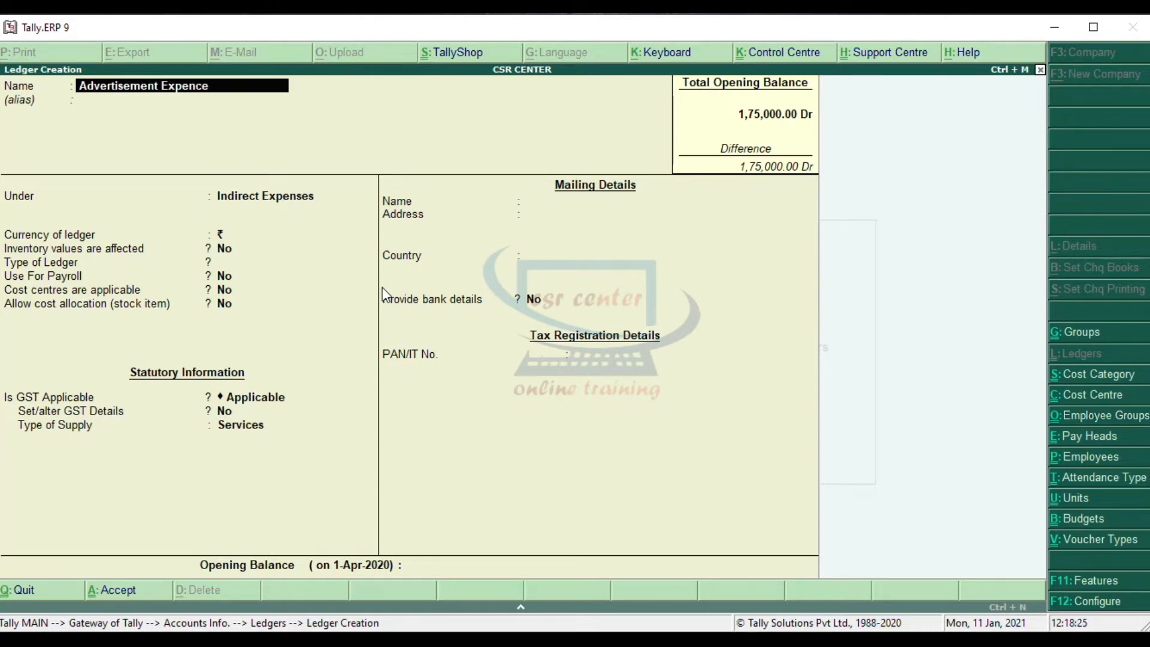
key(Return)
key(Return)
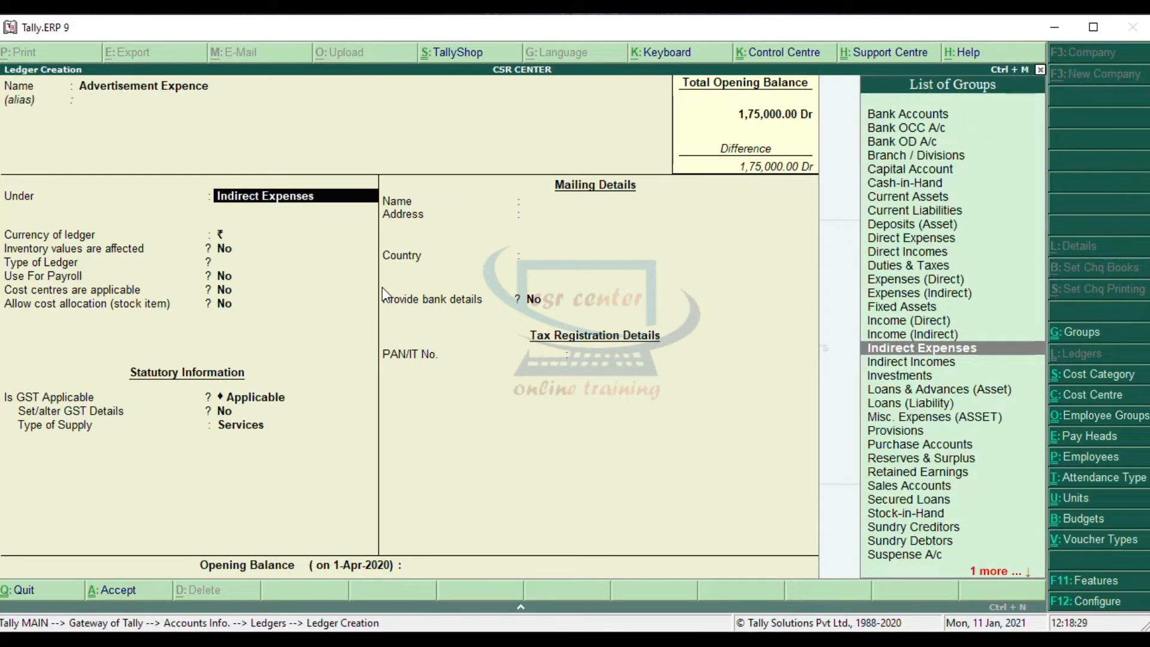
key(Return)
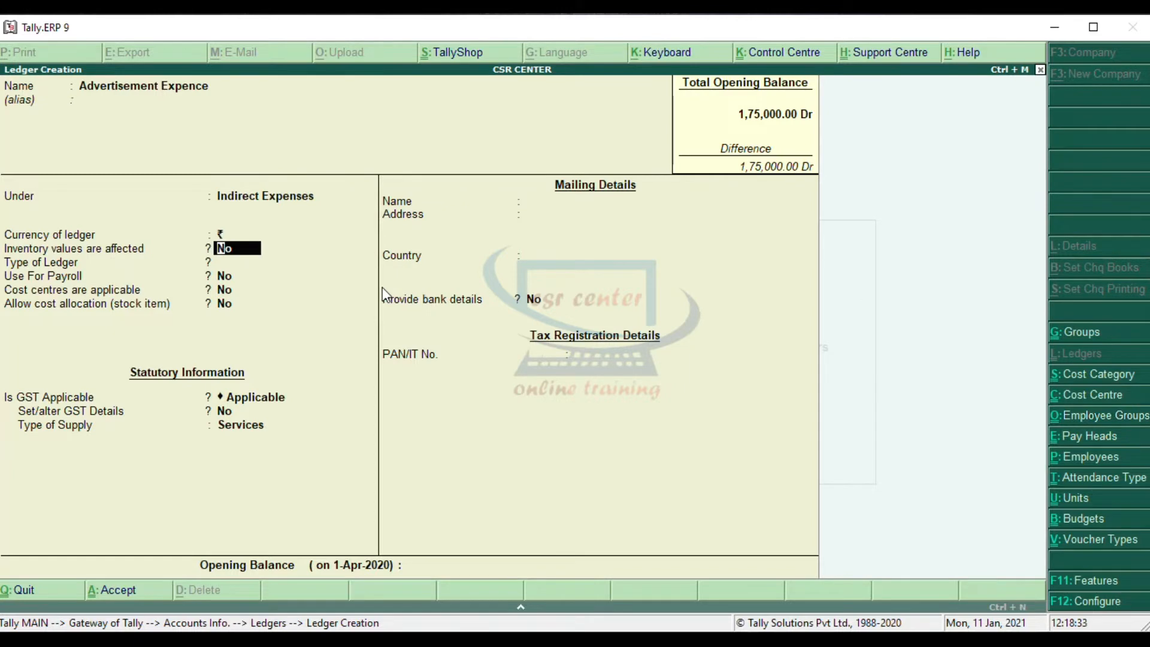
Step: Set the Advertisement Expence ledger's type to Not Applicable, keeping inventory, payroll, cost centres and cost allocation at No
key(Return)
key(Return)
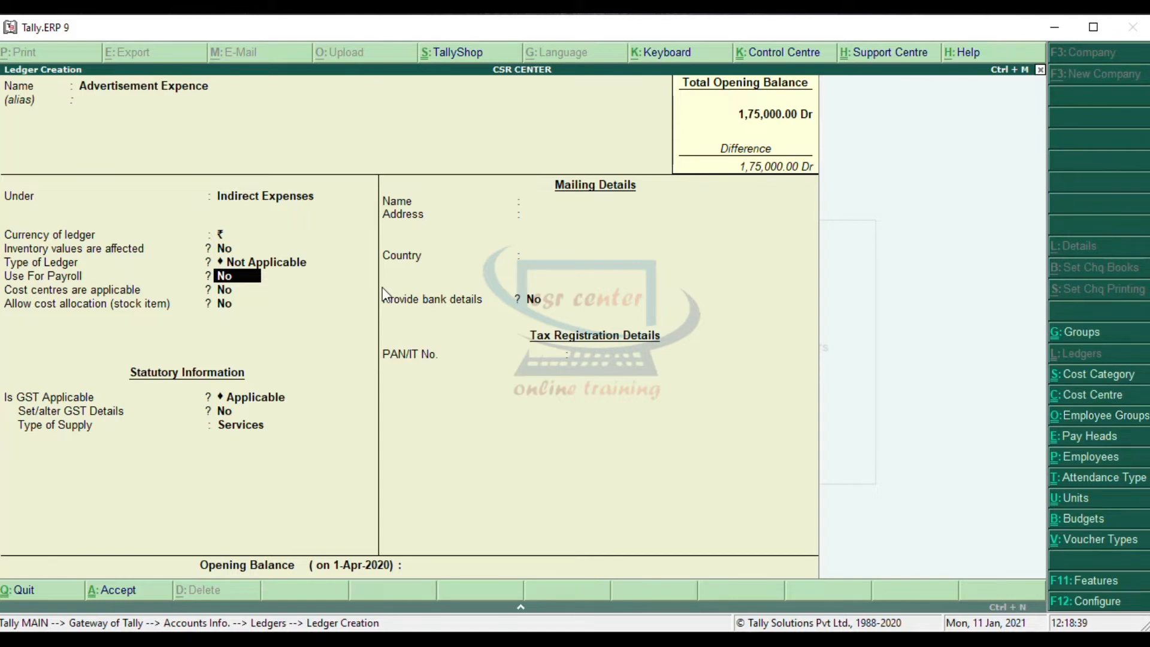
key(Return)
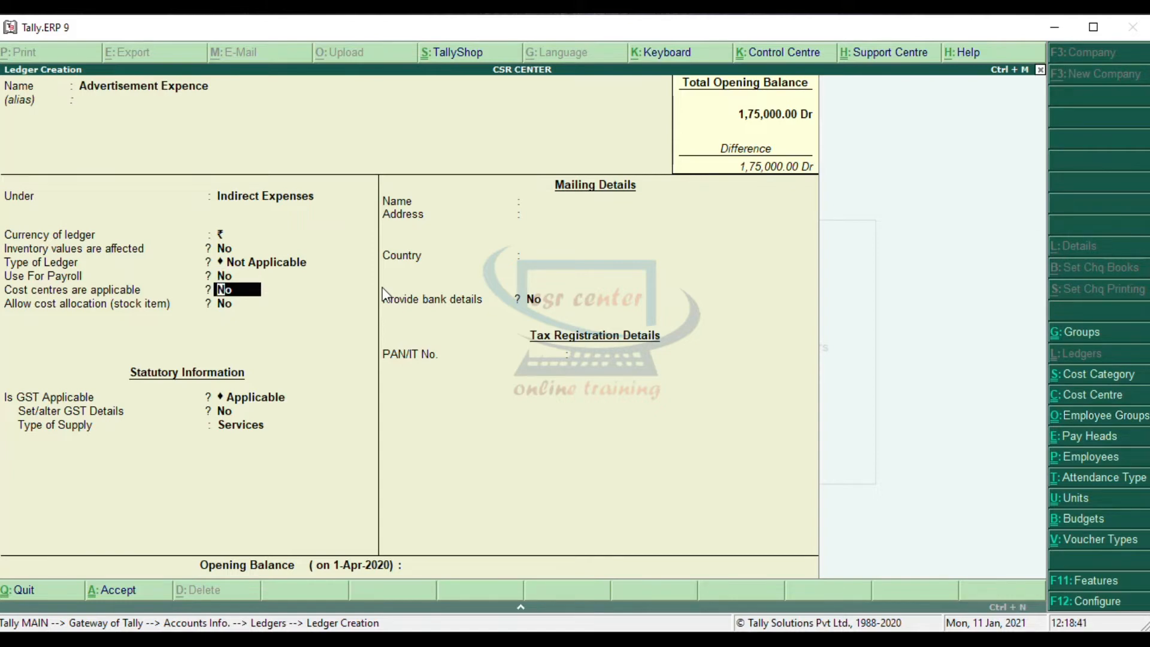
key(Return)
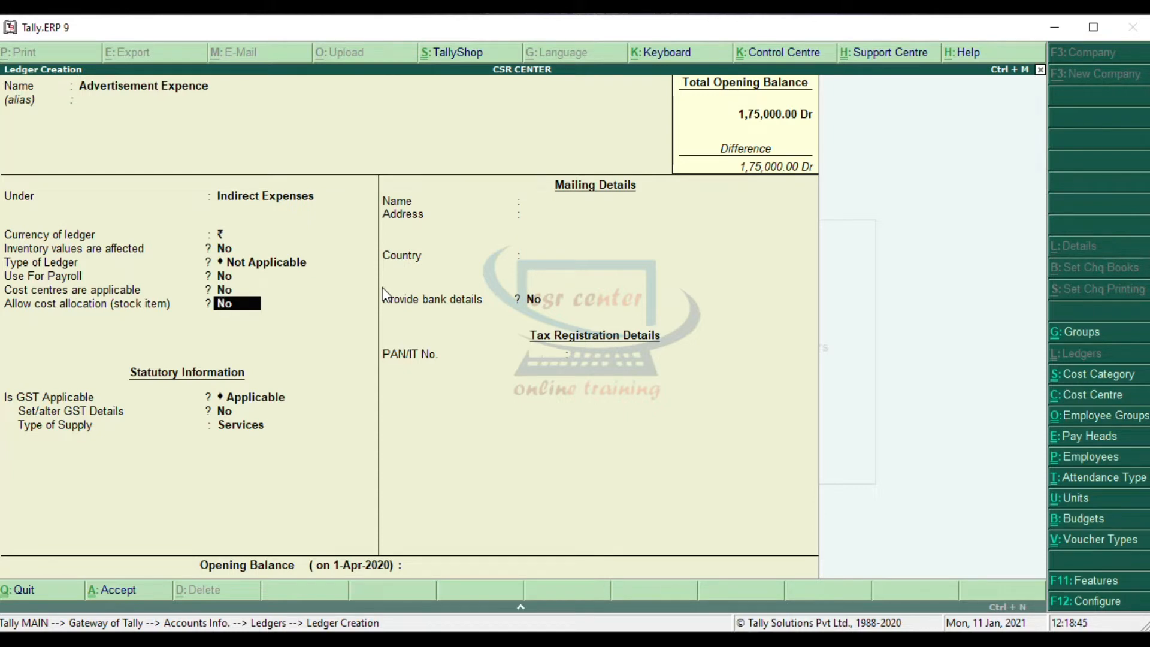
key(Return)
Step: Set GST to Not Applicable for the Advertisement Expence ledger, keep the remaining defaults with no opening balance, and save it
text(N)
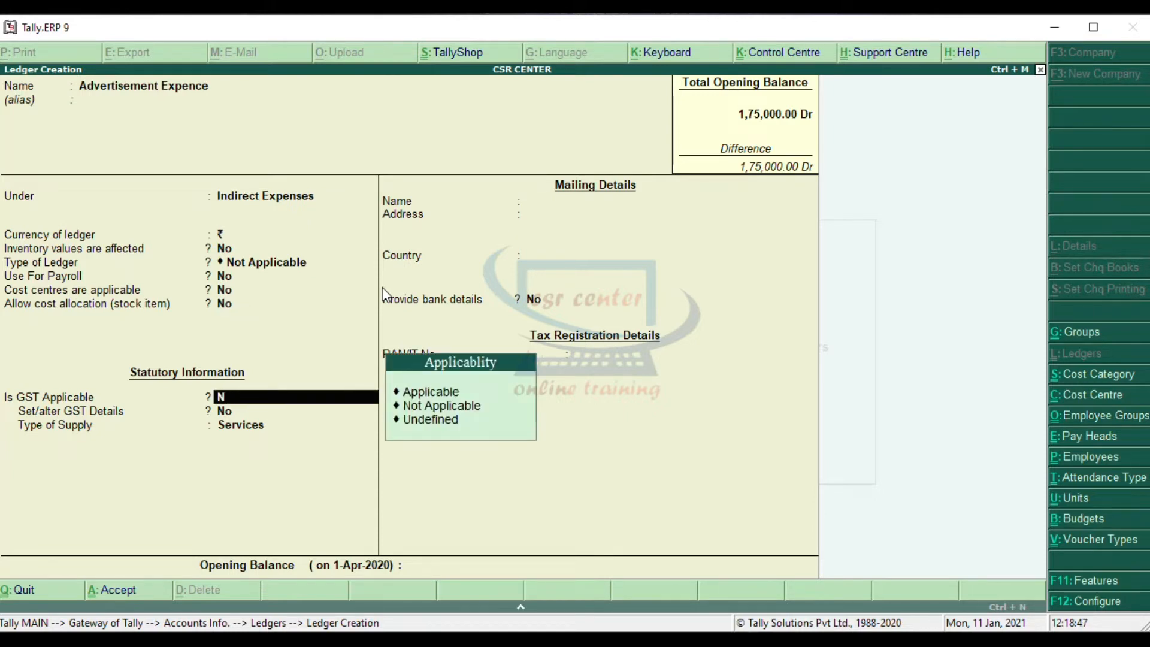
key(Down)
key(Return)
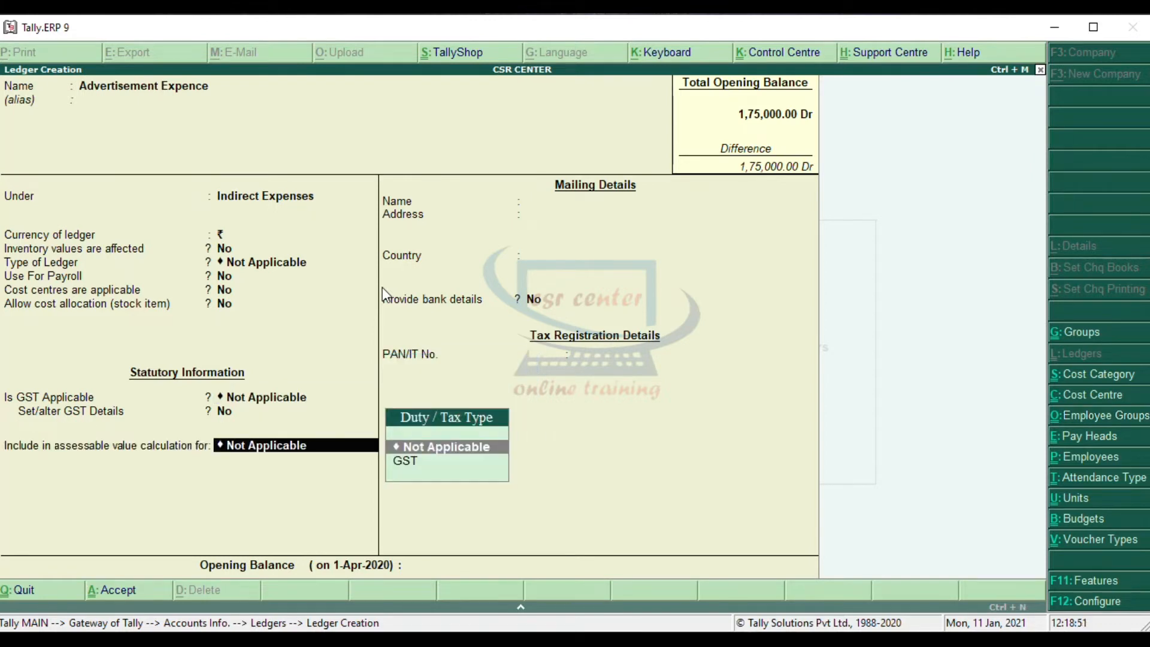
key(Return)
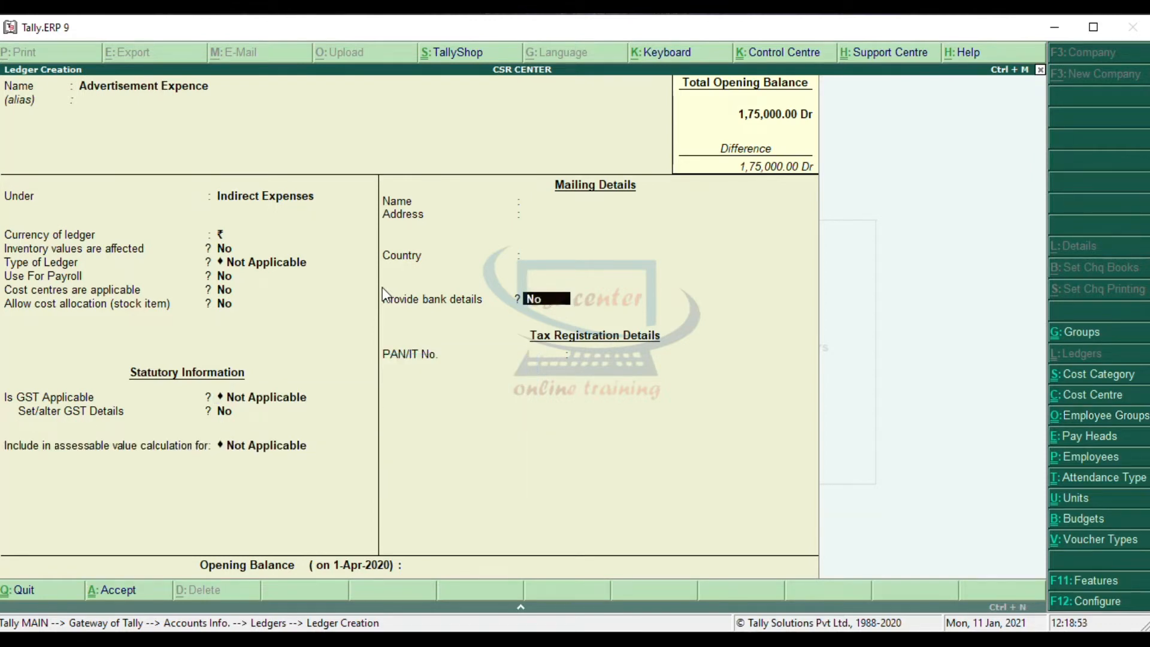
key(Return)
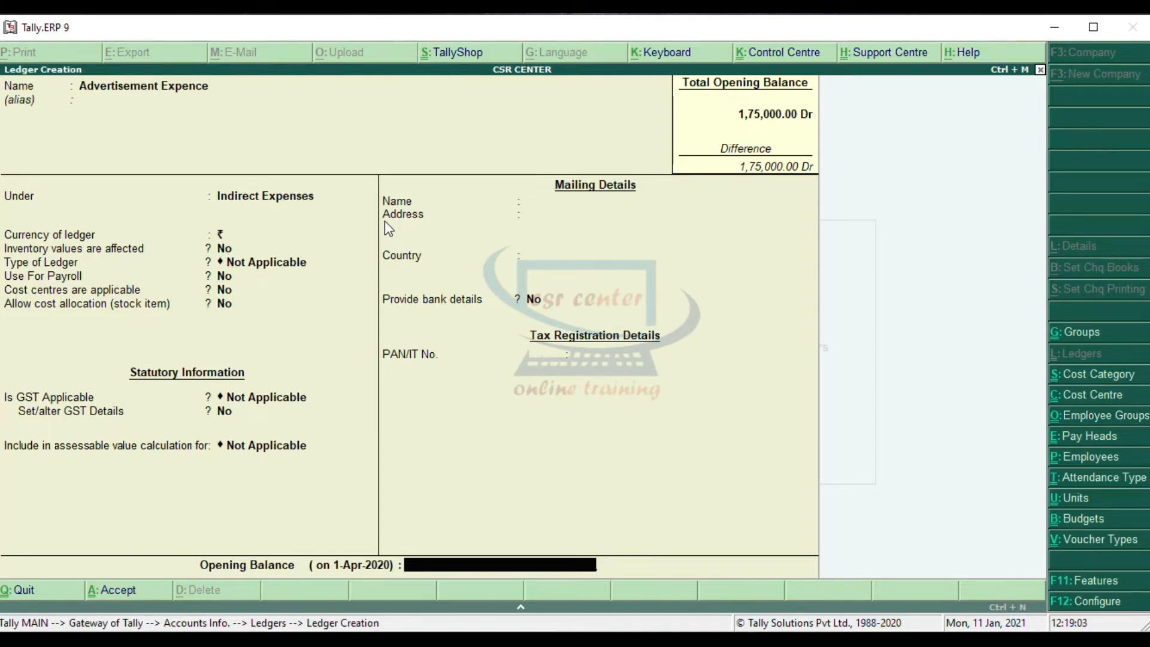
key(Return)
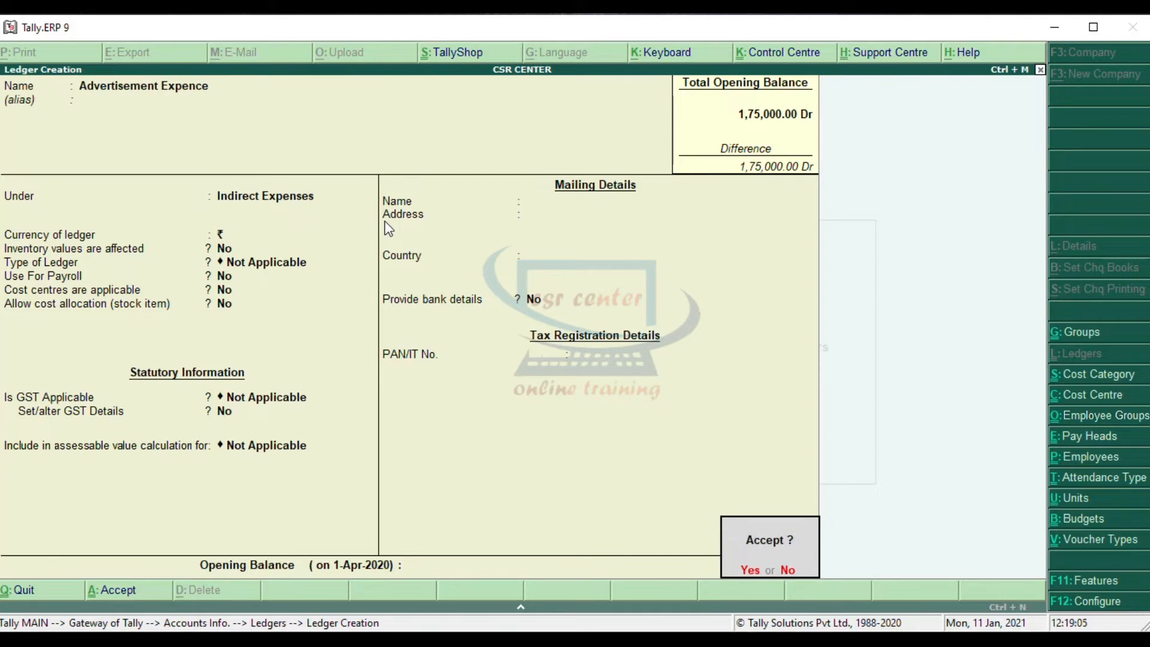
key(Return)
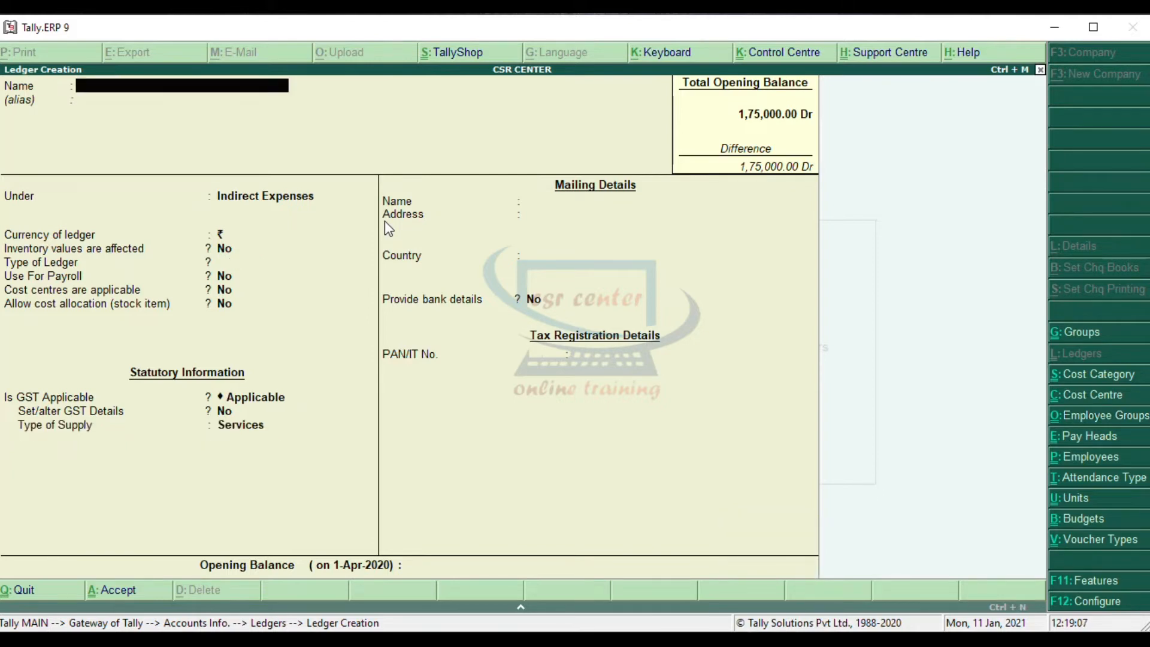
Step: Name the next ledger Audit Fee, leave its alias blank, and place it under the Indirect Expenses group
text(Audit Fee)
key(Return)
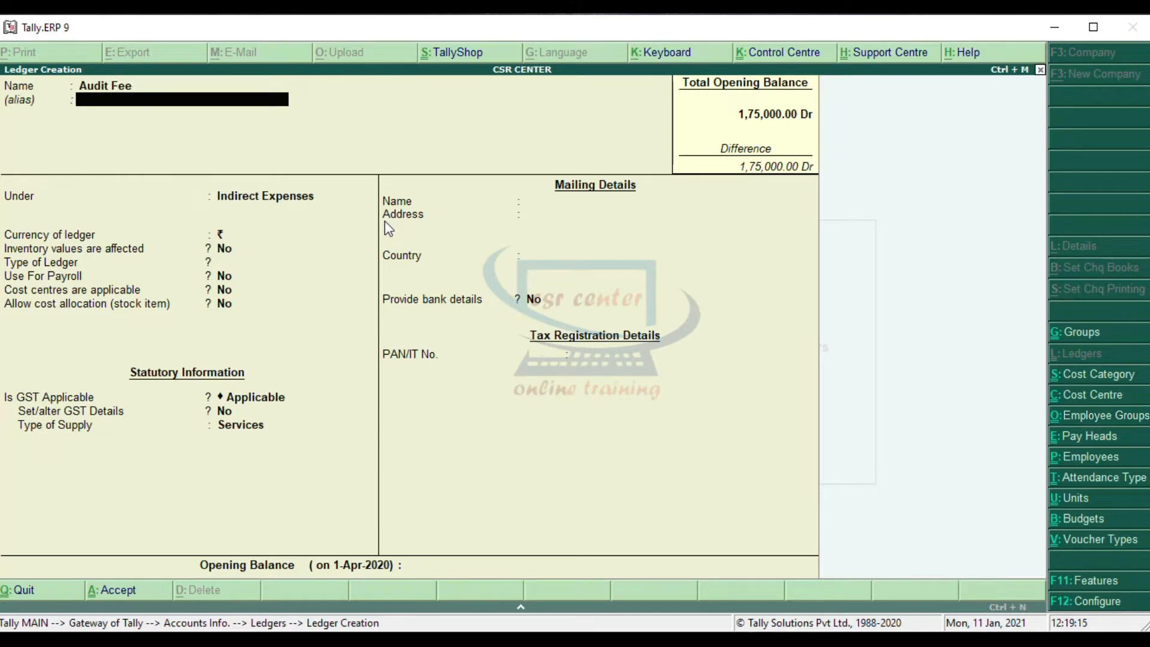
key(Return)
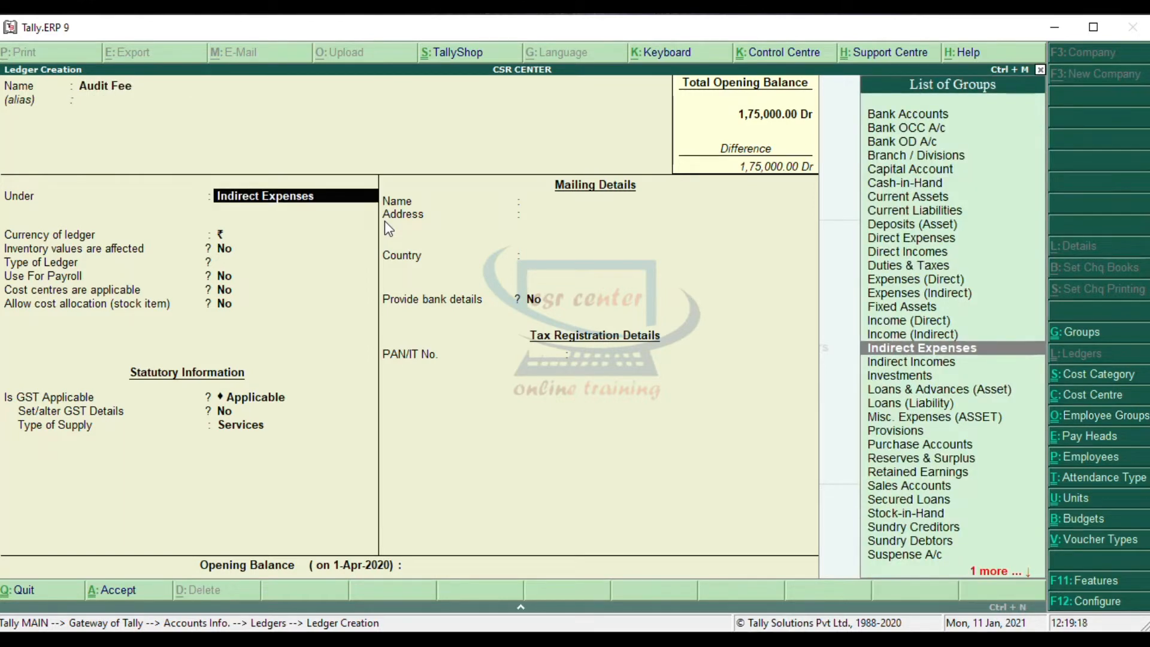
click(1005, 345)
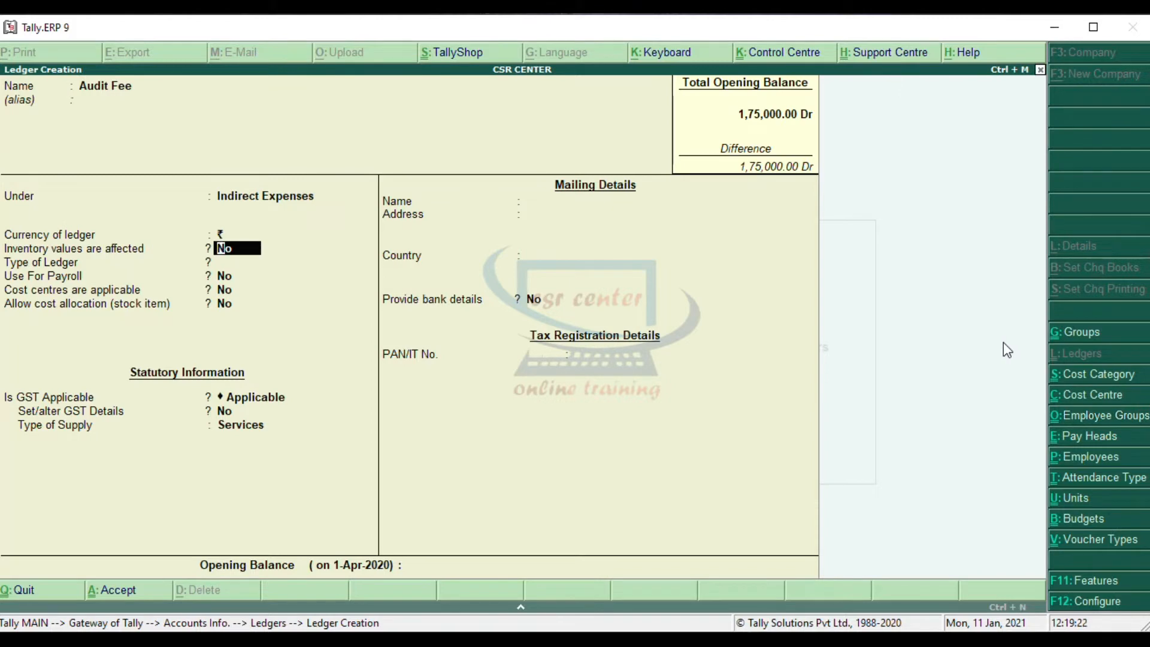
Step: Set the Audit Fee ledger's type to Not Applicable, keeping inventory, payroll, cost centres and cost allocation at No
key(Return)
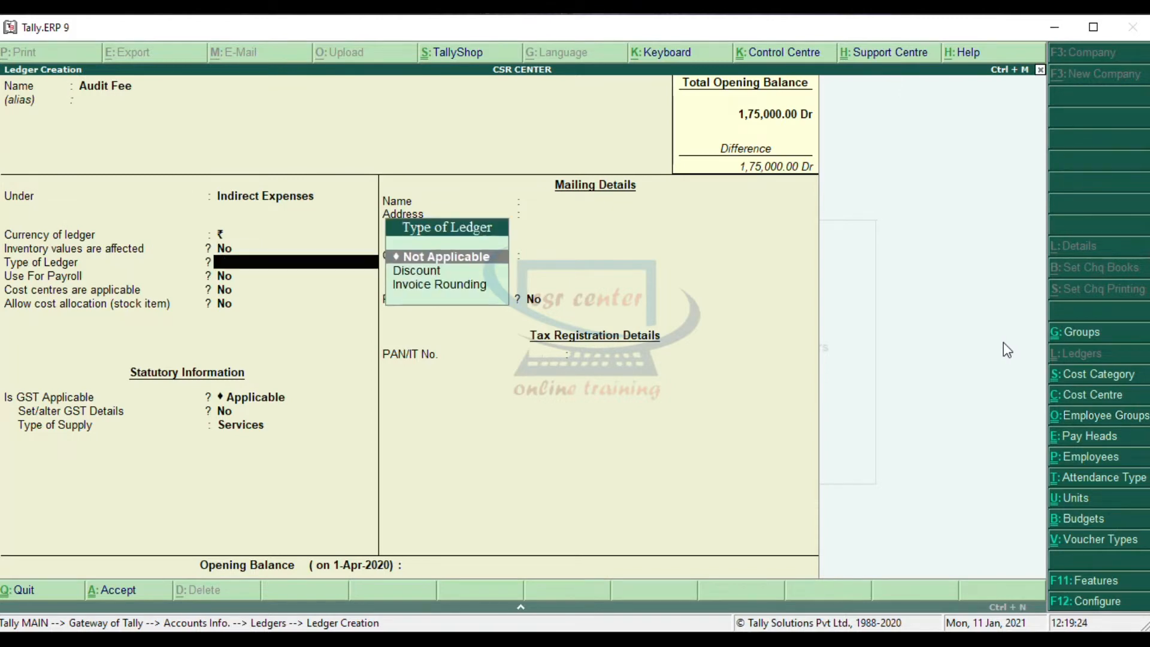
key(Return)
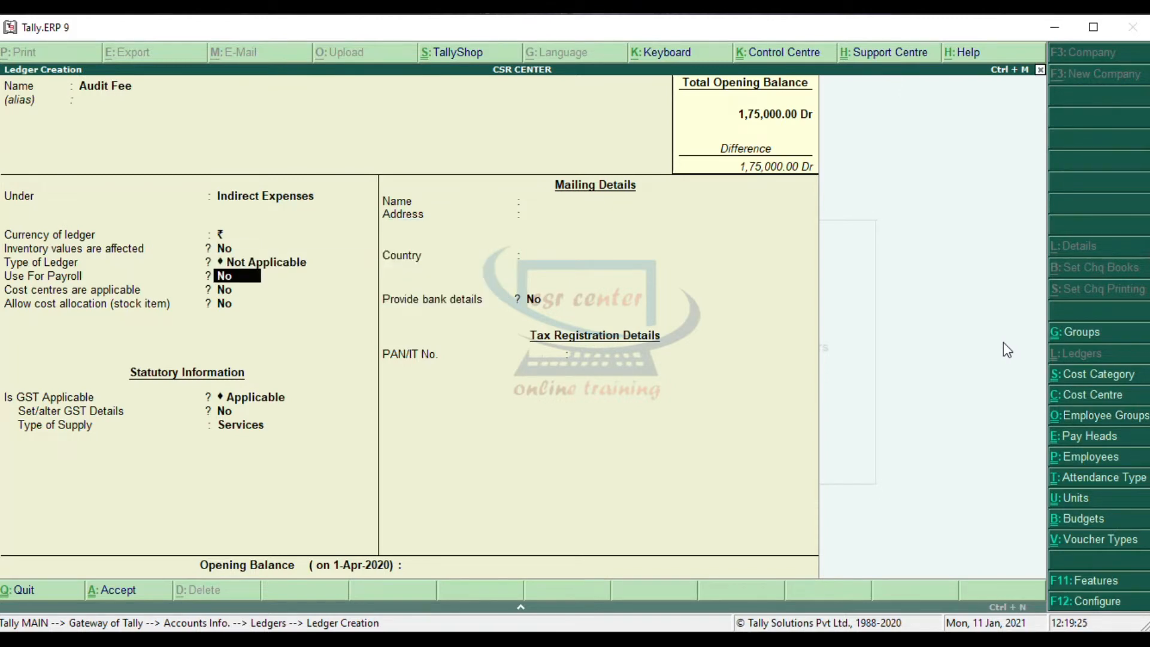
key(Return)
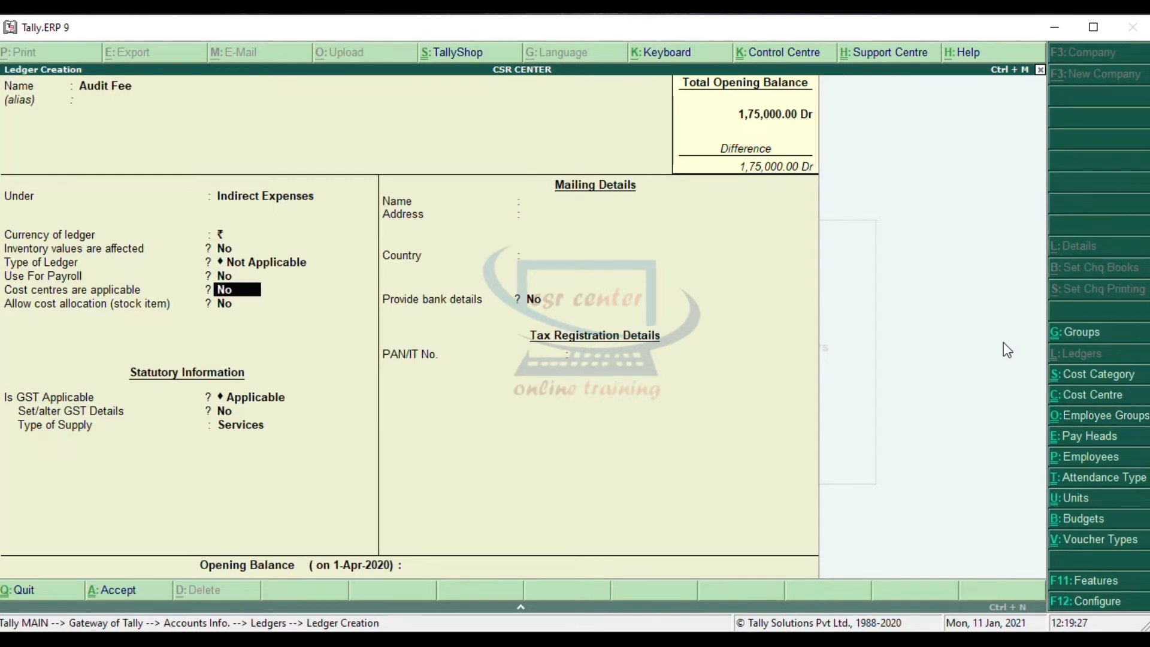
key(Return)
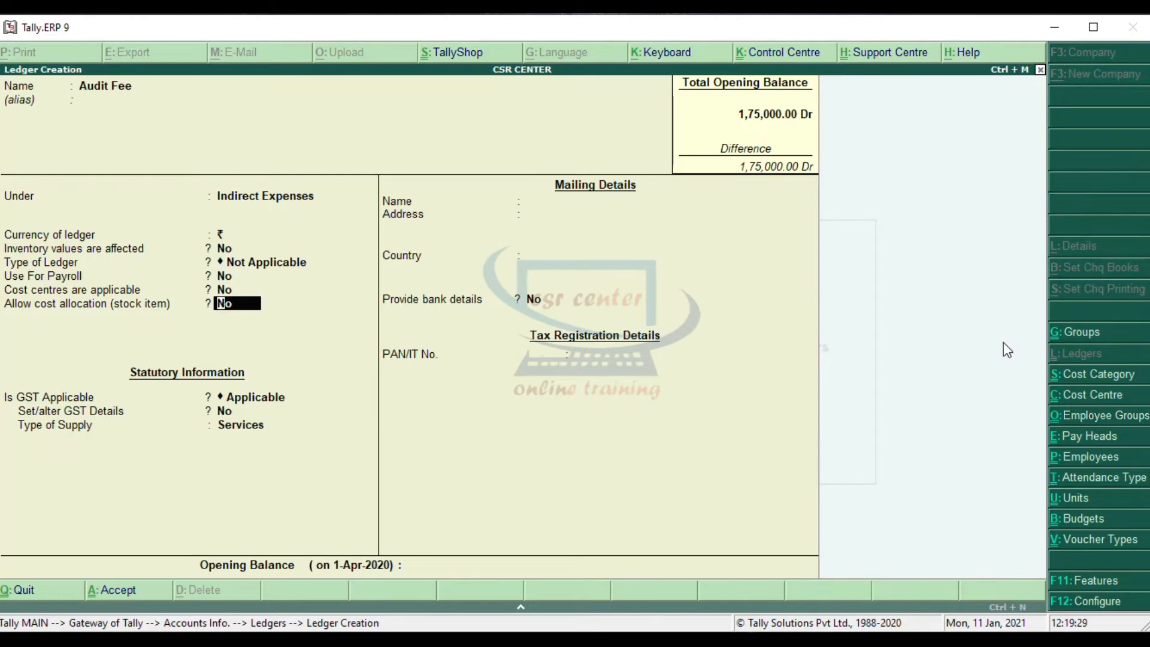
key(Return)
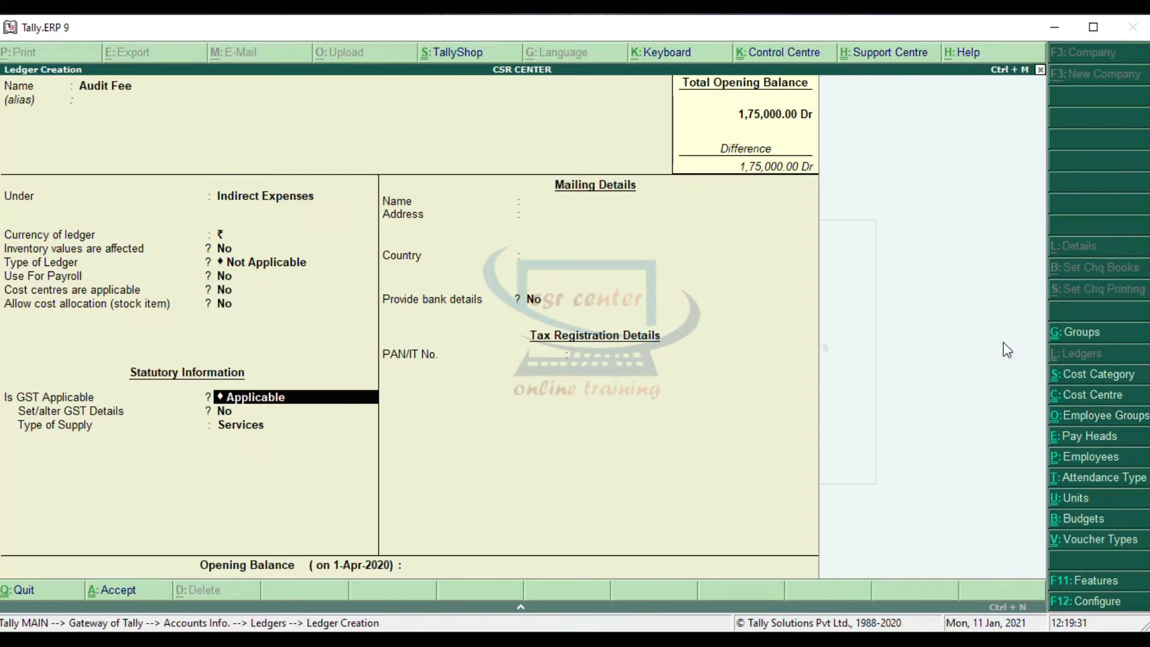
Step: Set GST to Not Applicable for the Audit Fee ledger, keep the remaining defaults with no opening balance, and save it
text(N)
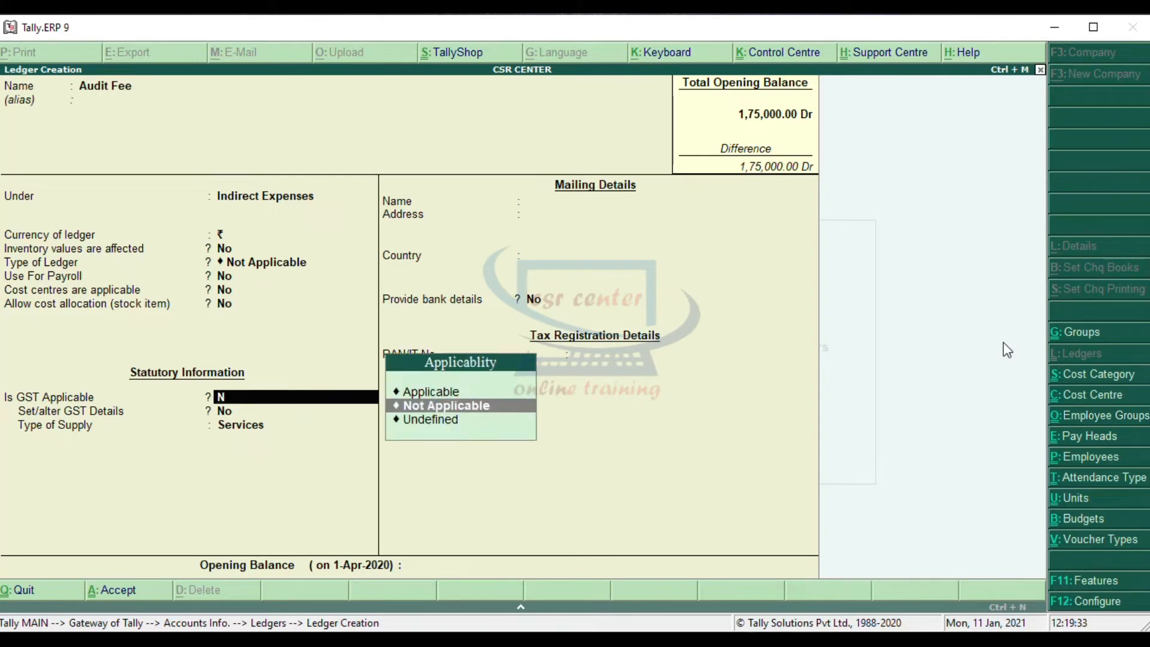
key(Return)
key(Return)
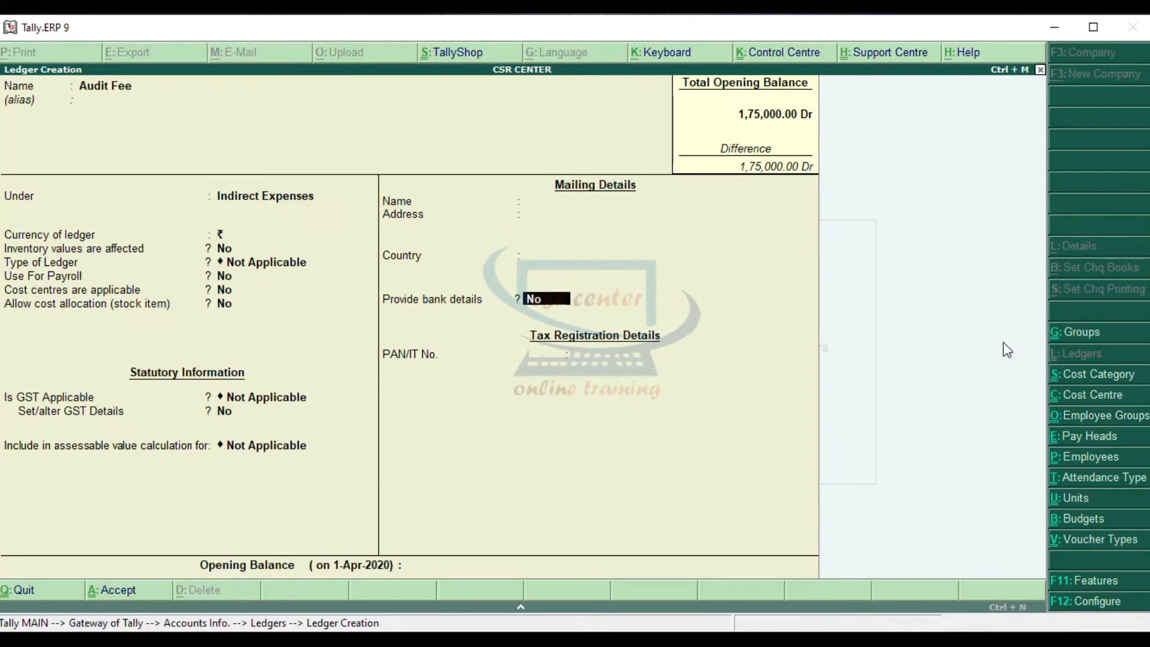
key(Return)
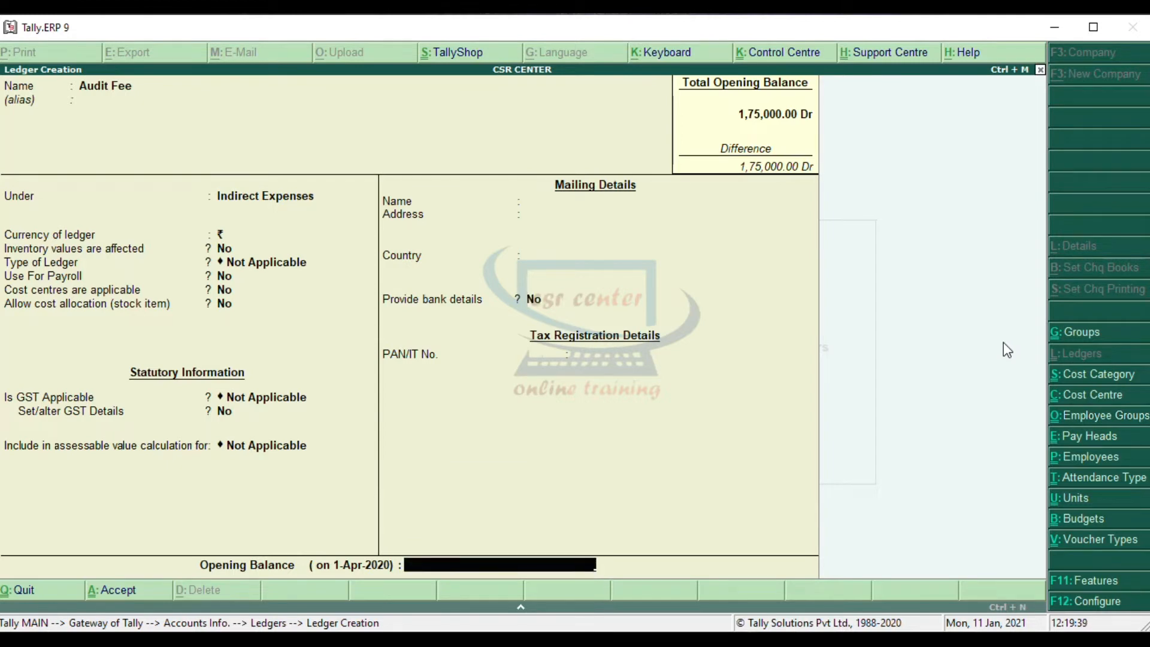
key(Return)
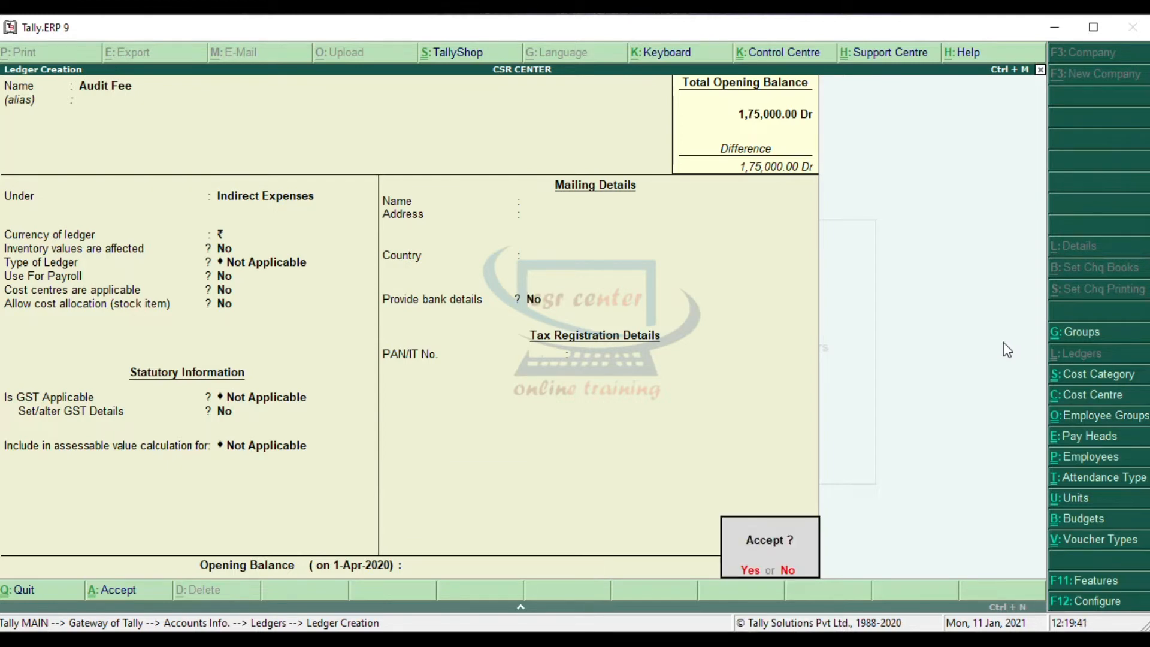
key(Return)
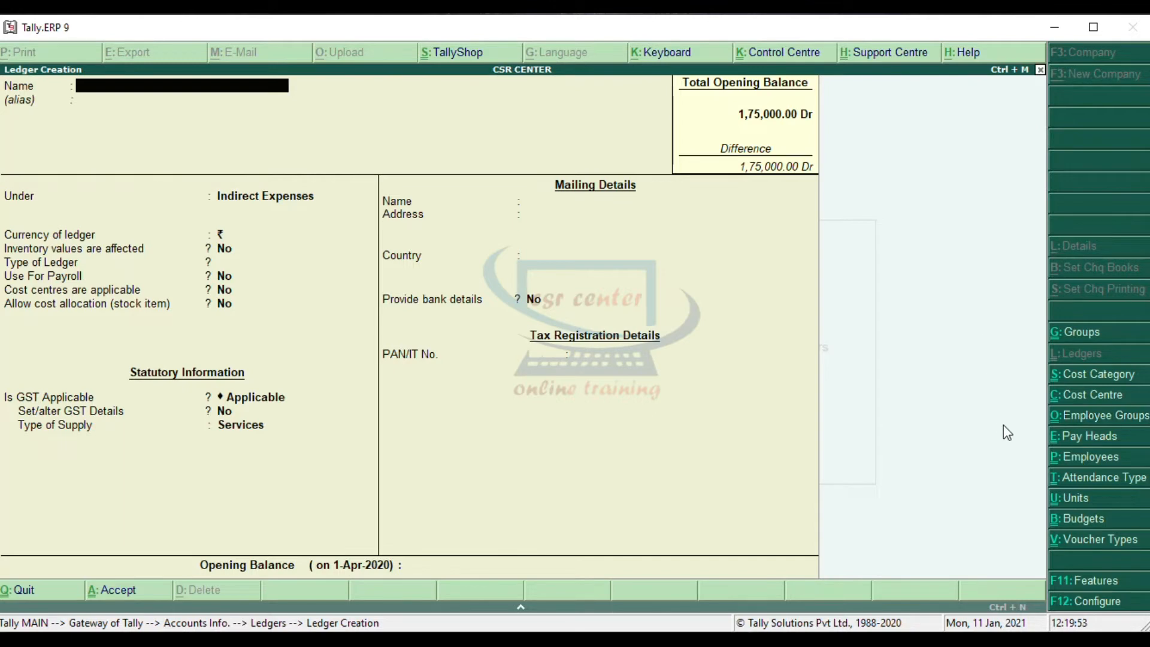
Step: Switch to the CSR CENTERS LEDGERS workbook in Excel and go through the Fixed Assets ledgers in column B, from Furniture to Office lighting
click(556, 640)
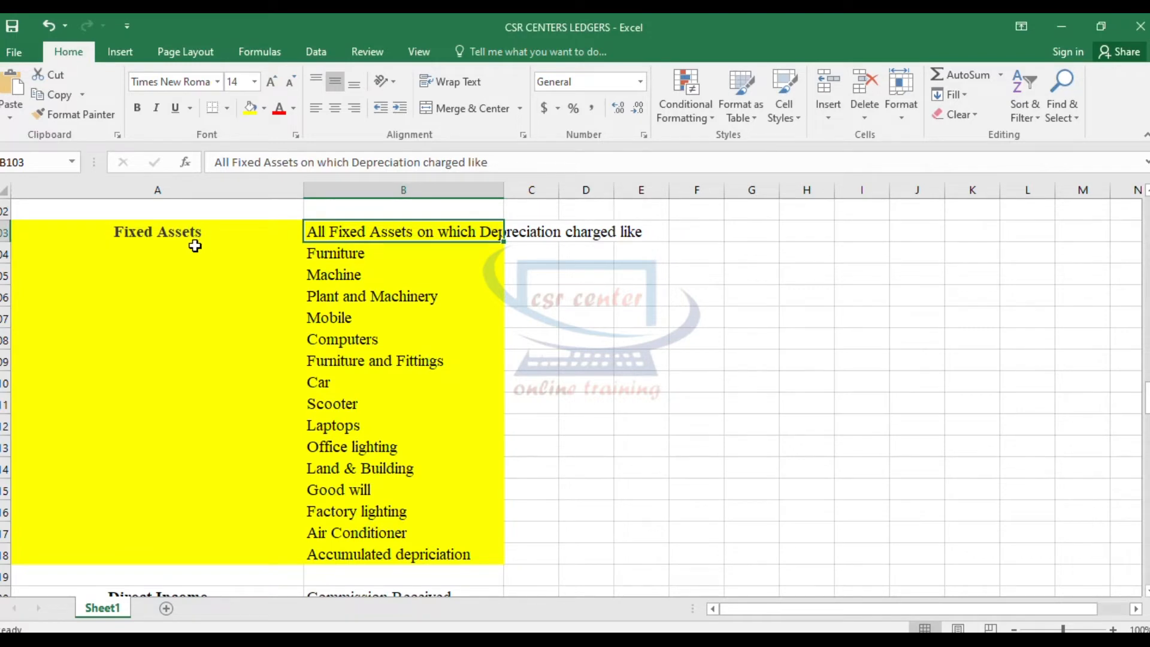
click(408, 254)
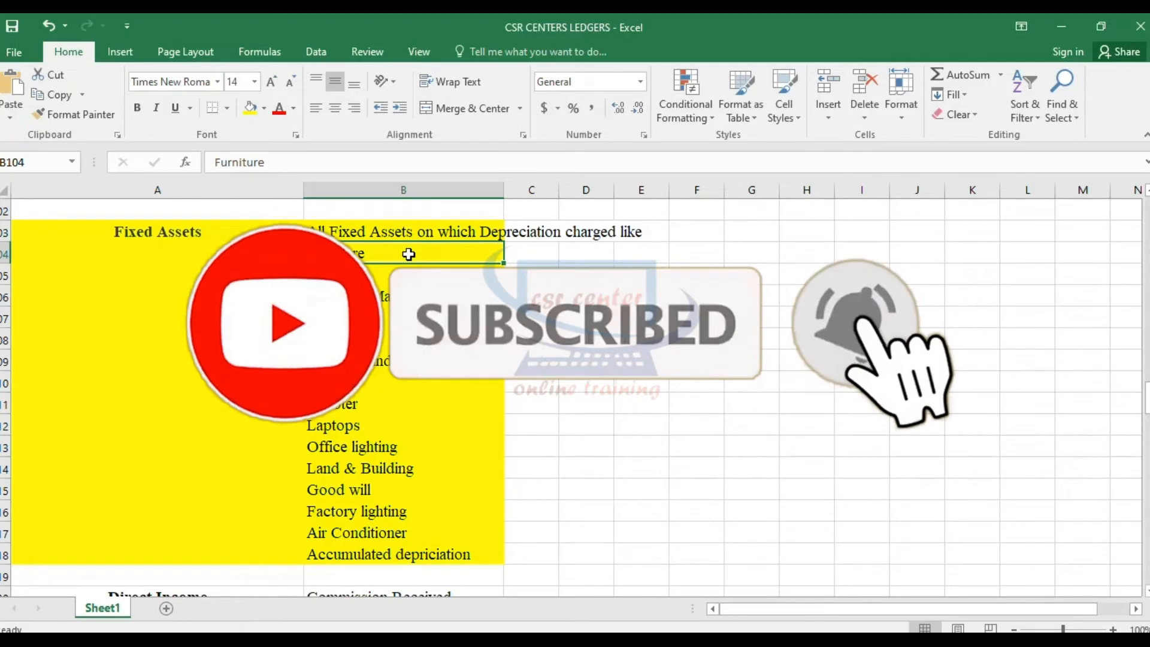
click(408, 276)
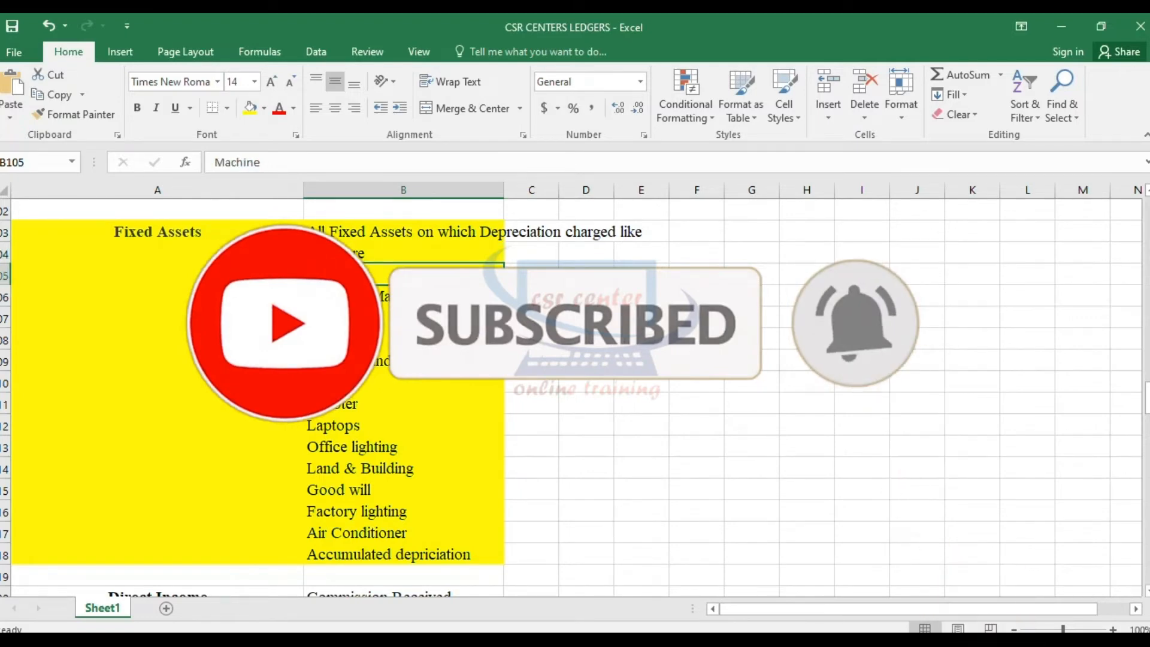
click(442, 318)
click(466, 334)
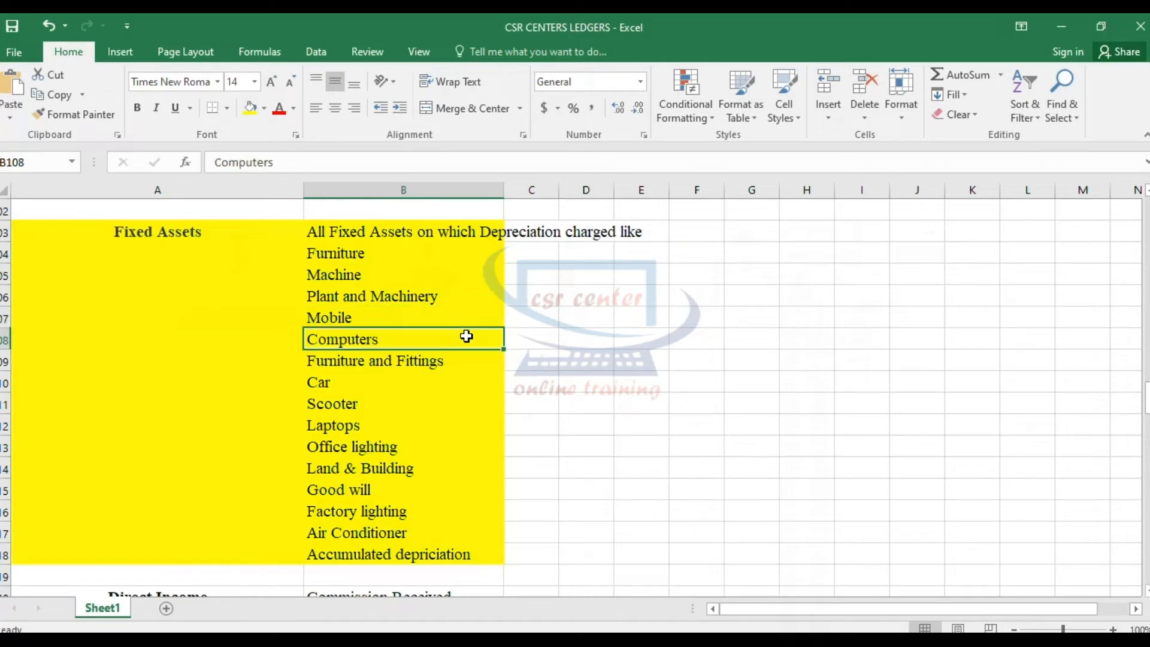
click(486, 364)
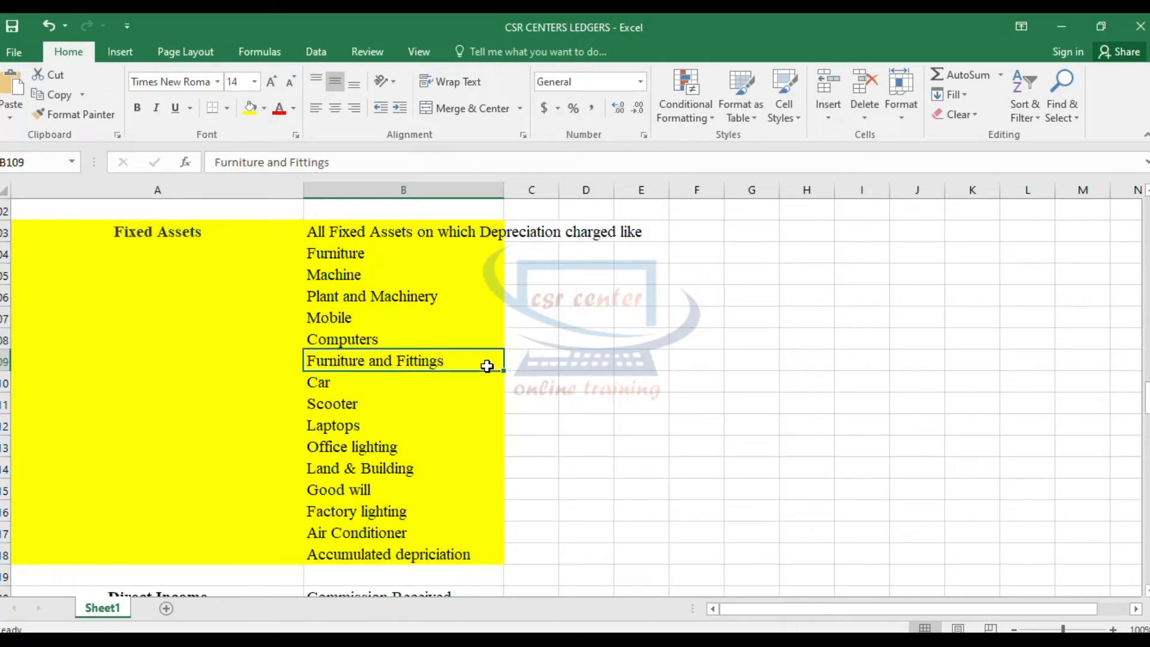
click(468, 386)
click(449, 404)
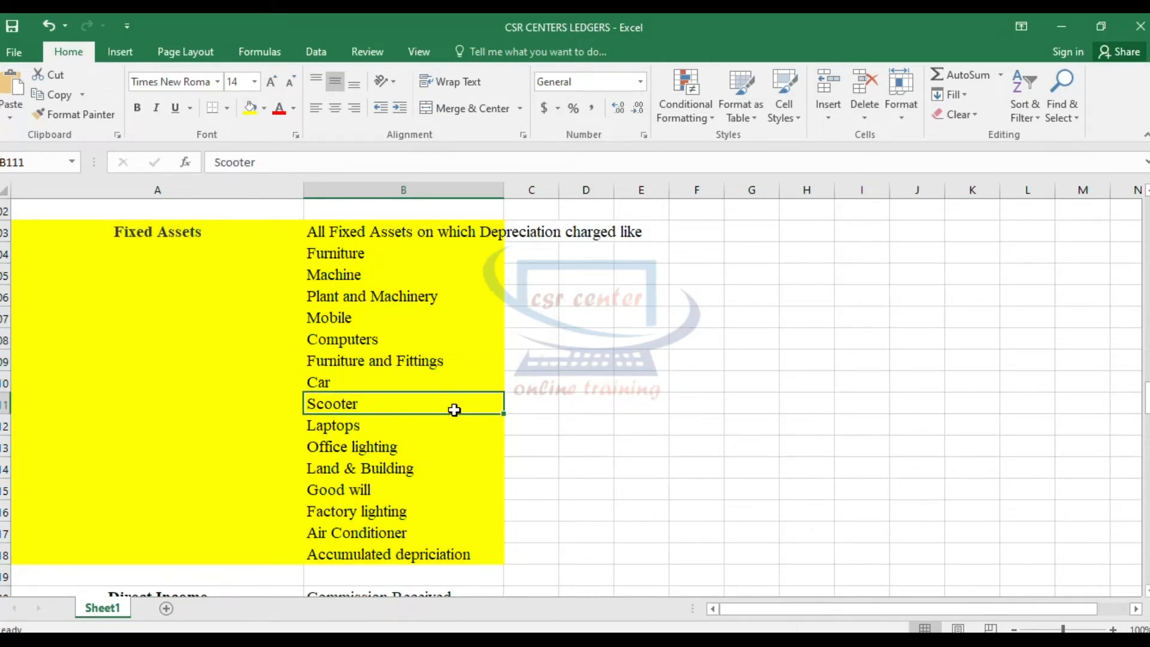
click(470, 427)
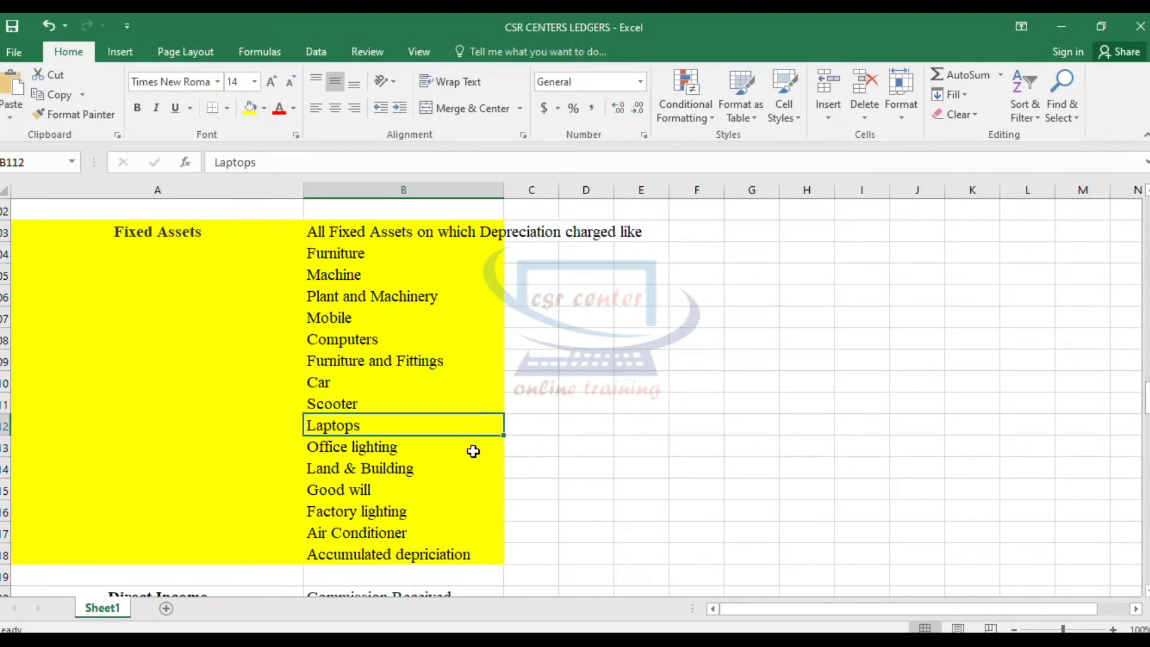
click(473, 451)
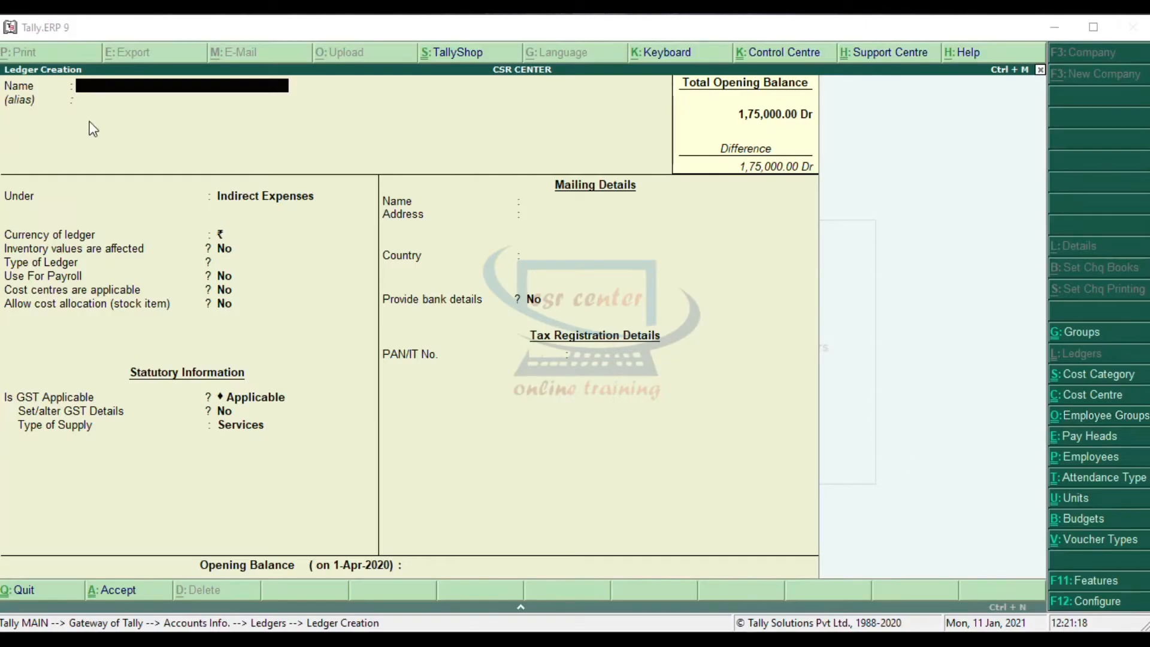
Step: Name the new ledger Furniture, leave its alias blank, and place it under the Fixed Assets group
click(81, 86)
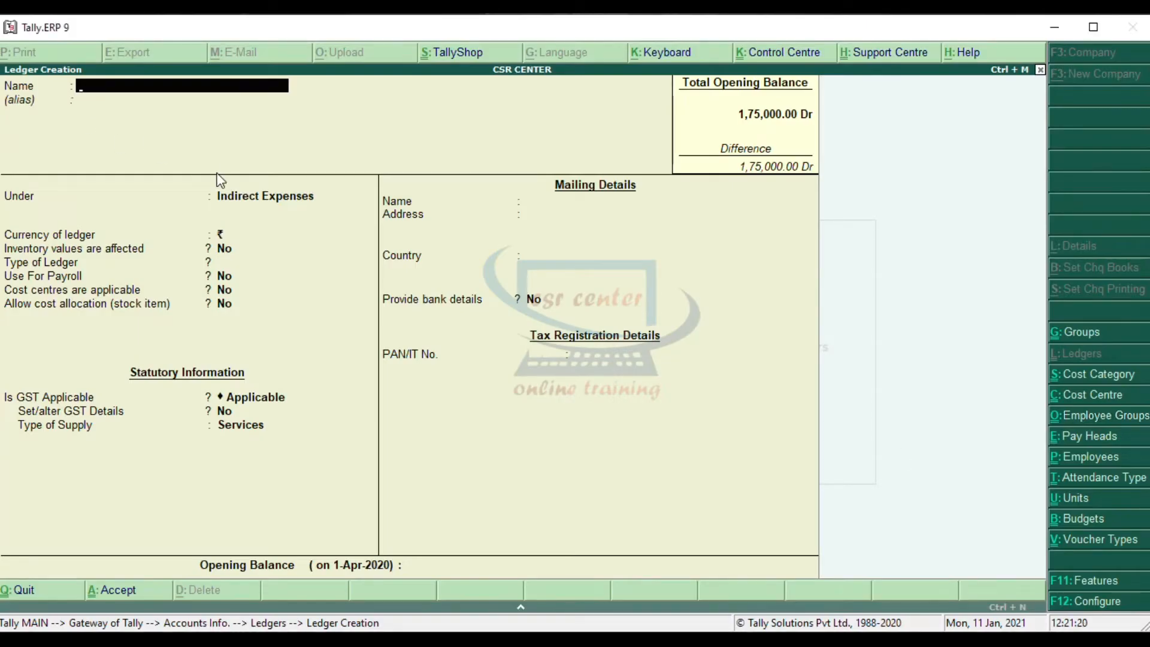
text(Furniture)
key(Return)
key(Return)
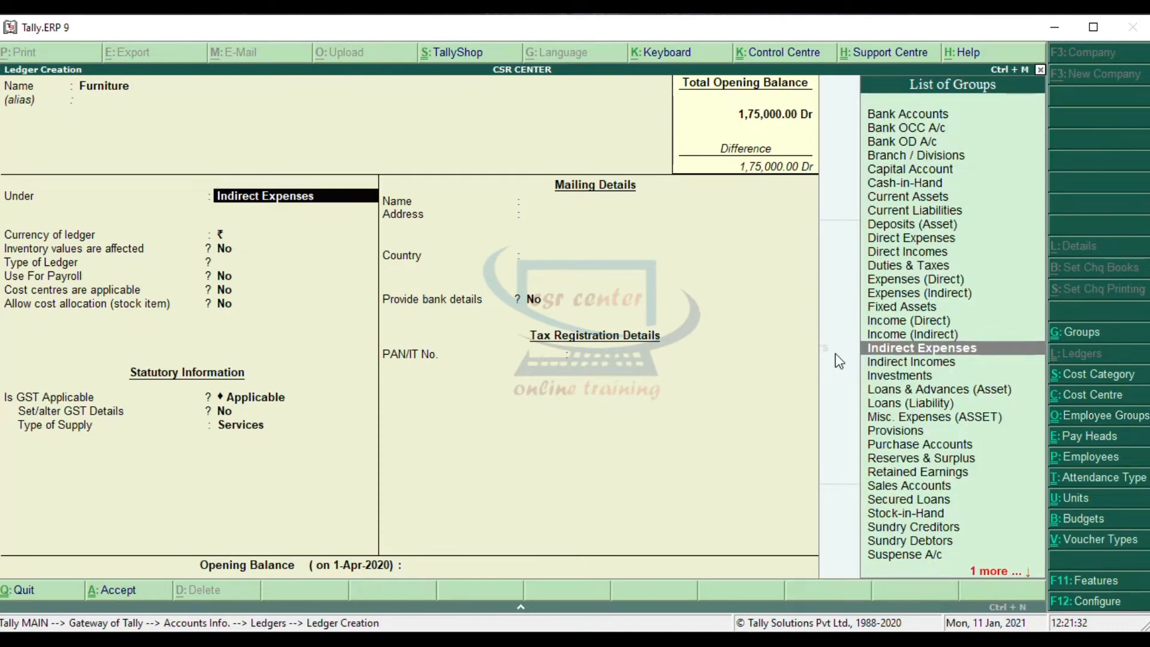
click(906, 309)
key(Return)
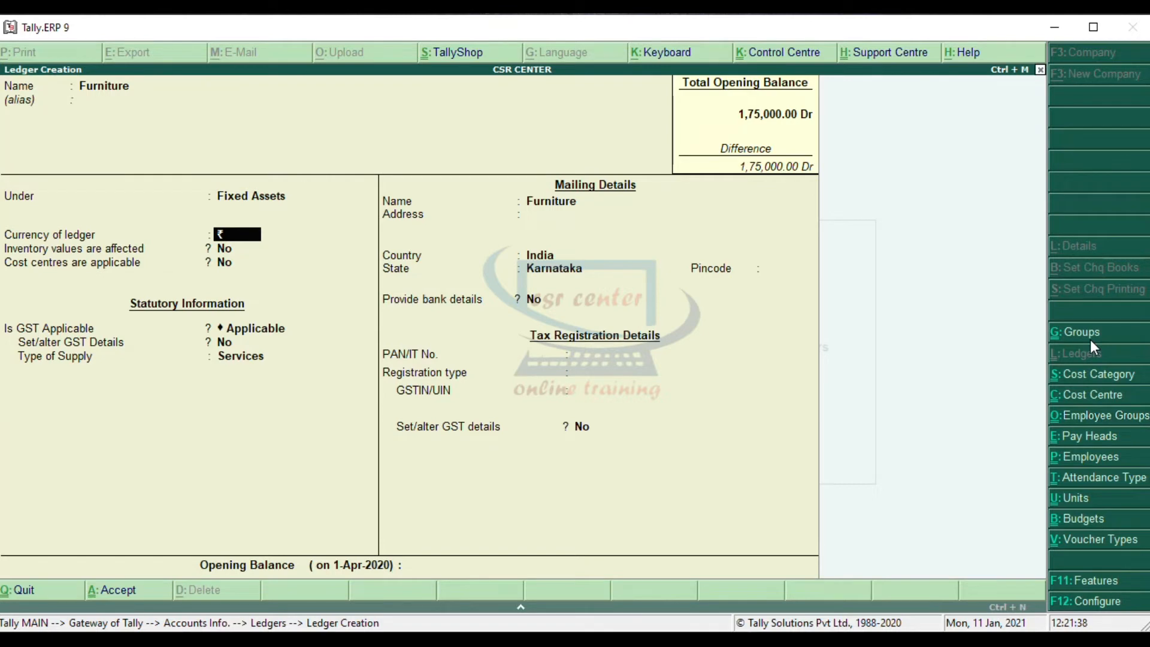
Step: Keep the ₹ currency with inventory values and cost centres at No, and set GST to Not Applicable for the Furniture ledger
key(Return)
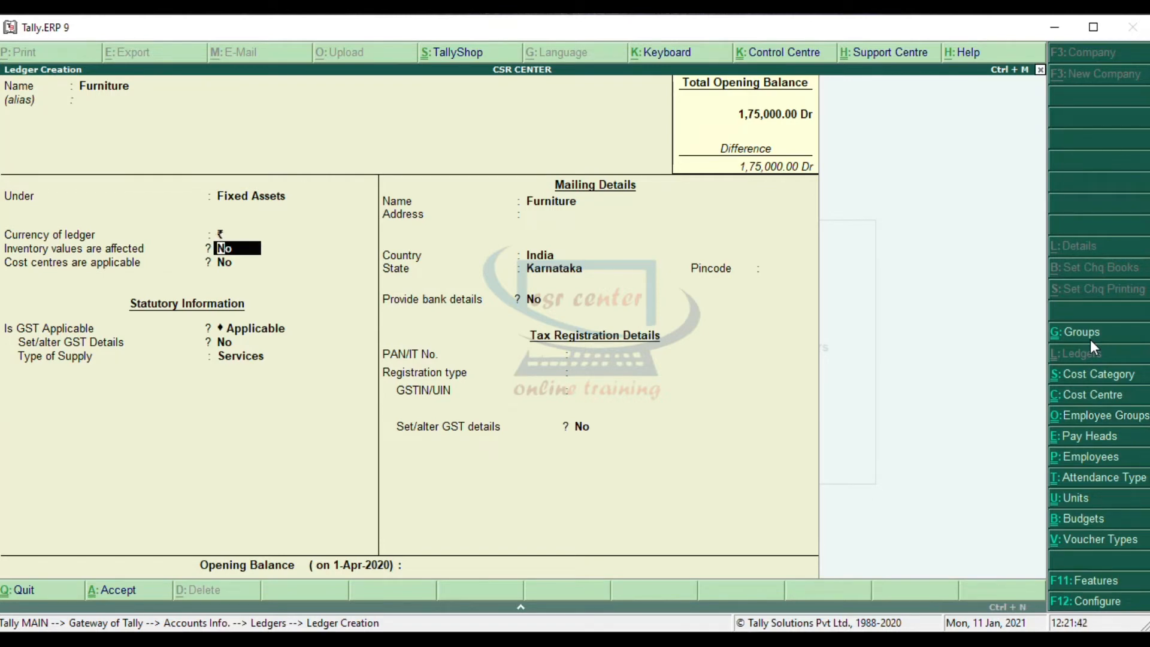
key(Return)
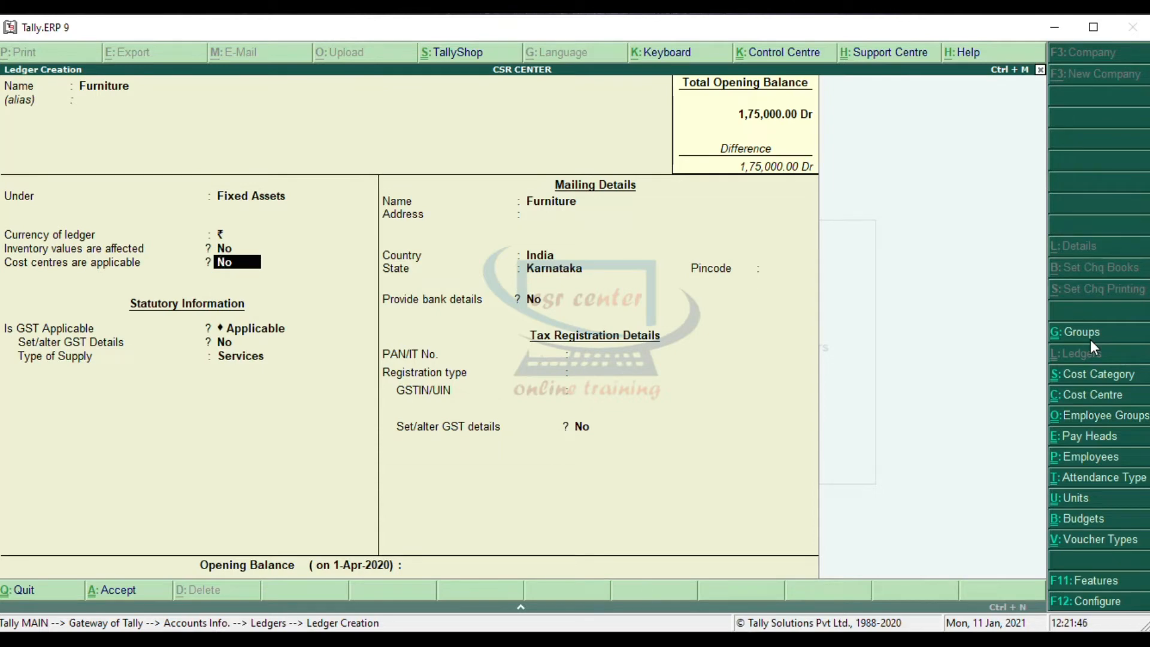
key(Return)
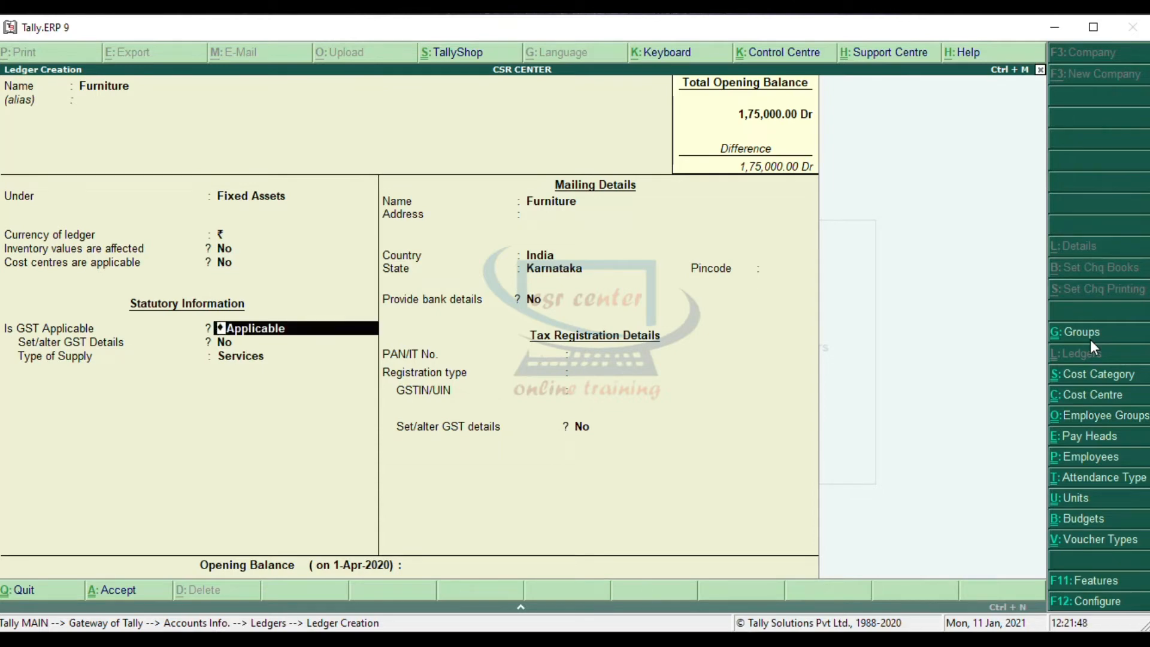
text(N)
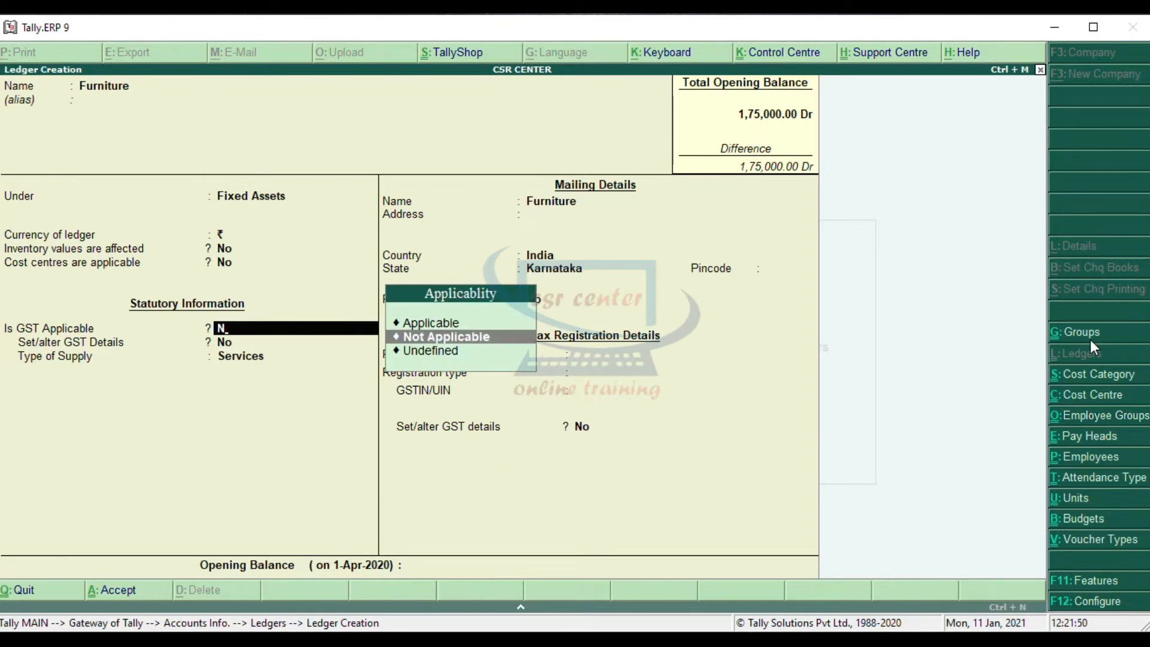
key(Return)
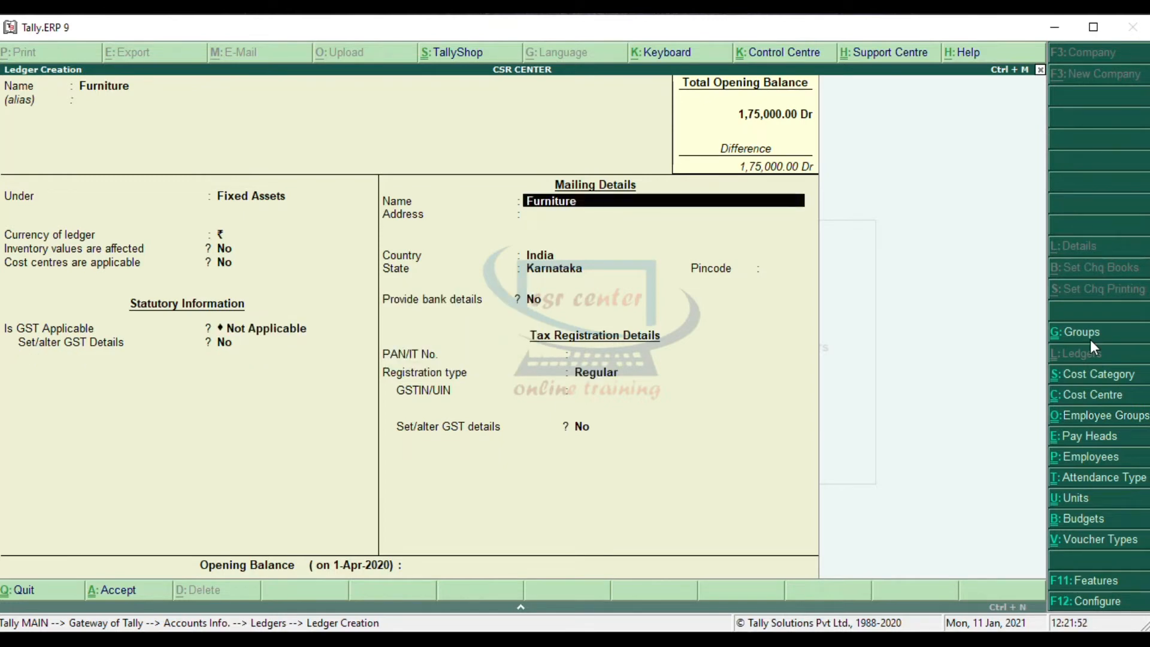
Step: Accept Furniture's default mailing and tax details: India, Karnataka, no bank details, Regular registration, blank PAN and GSTIN, and GST details No
key(Return)
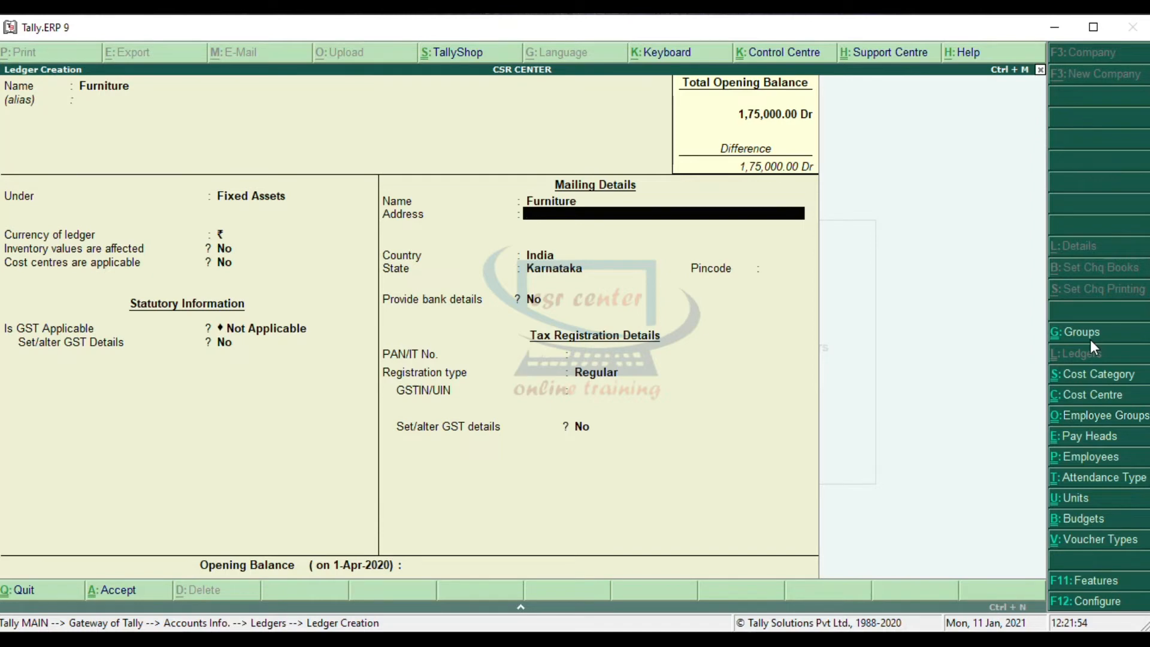
key(Return)
key(Return)
key(Return)
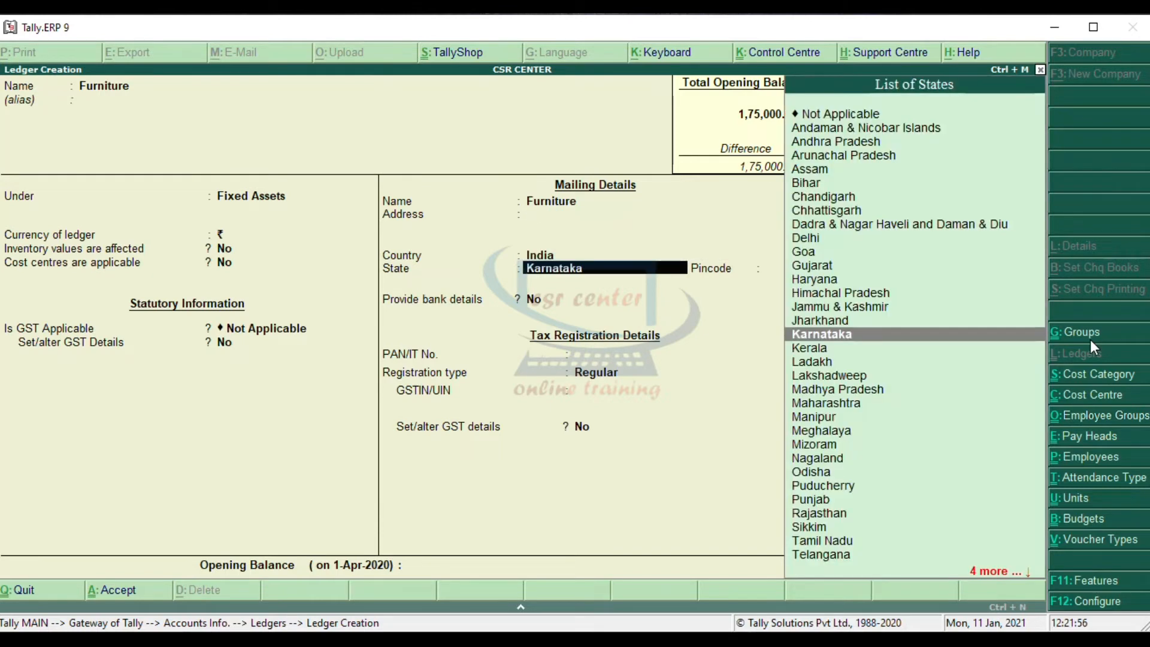
key(Return)
key(Return)
key(Return)
key(Return)
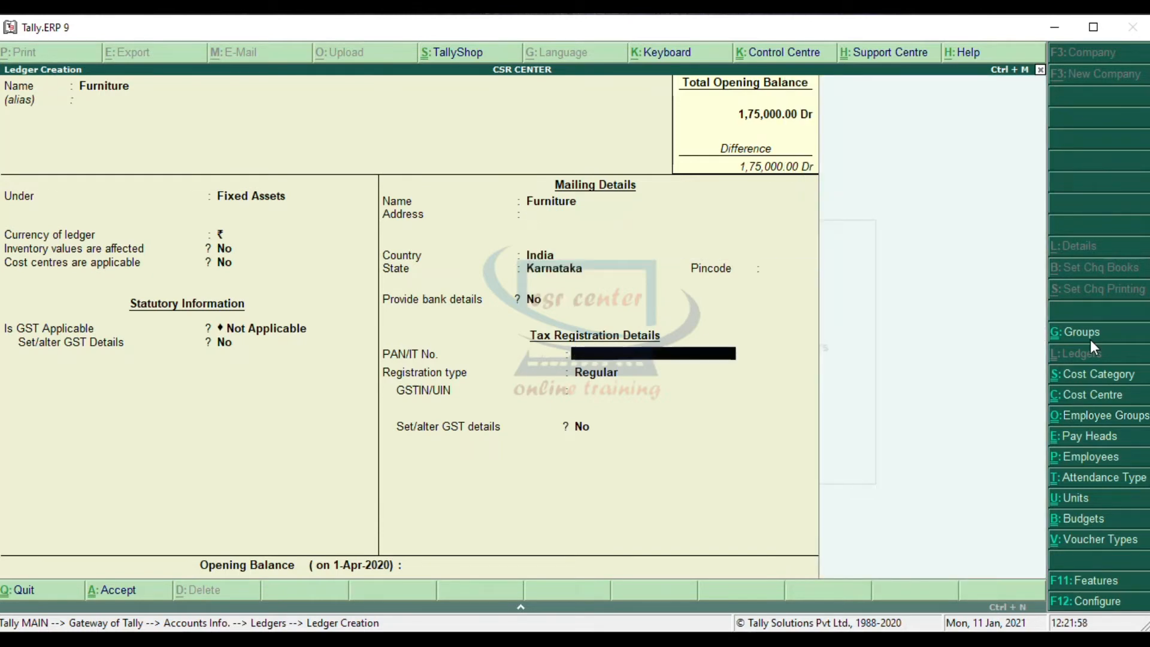
key(Return)
key(Return)
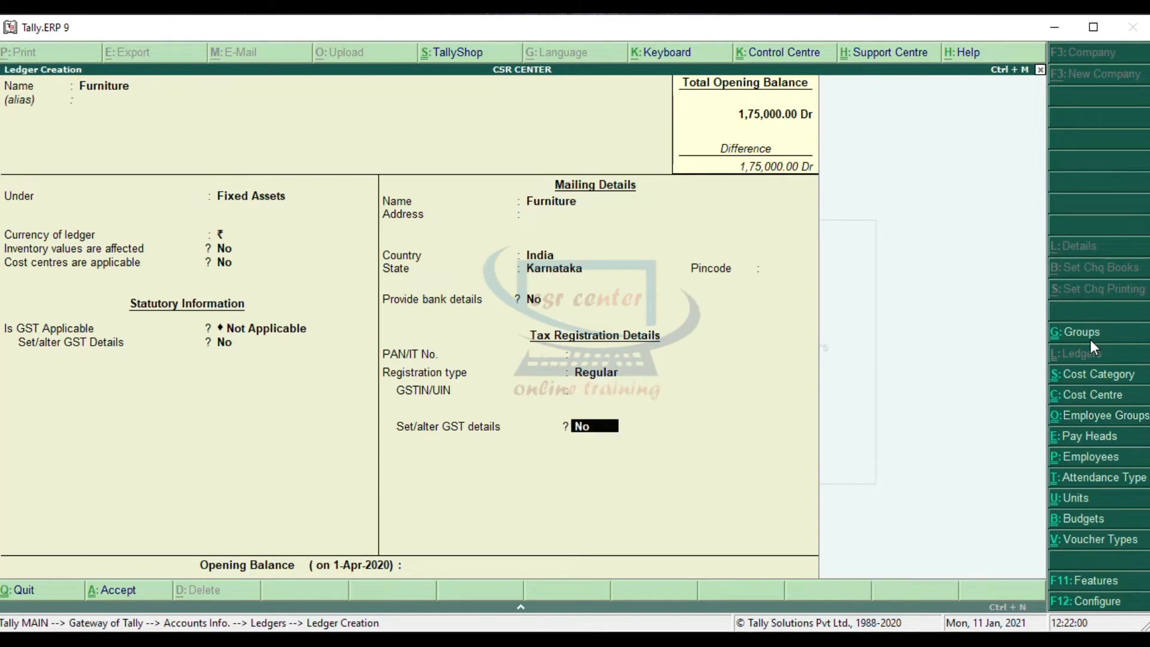
key(Return)
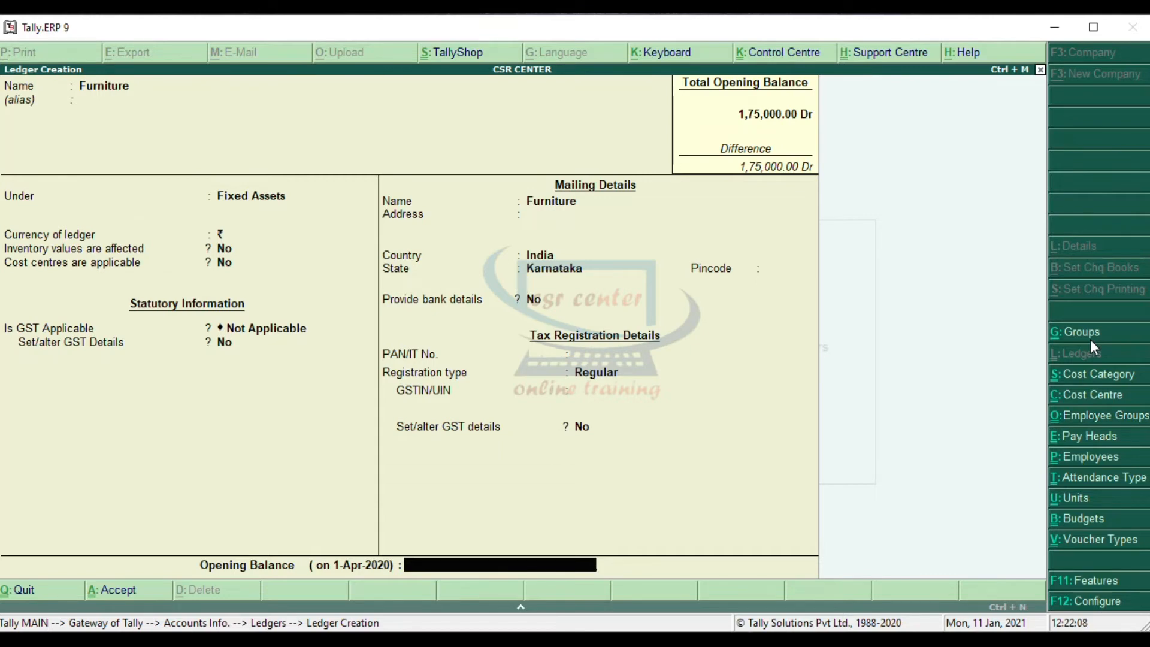
Step: Enter an opening balance of 50,000 Dr for the Furniture ledger and save it
text(50000)
key(Return)
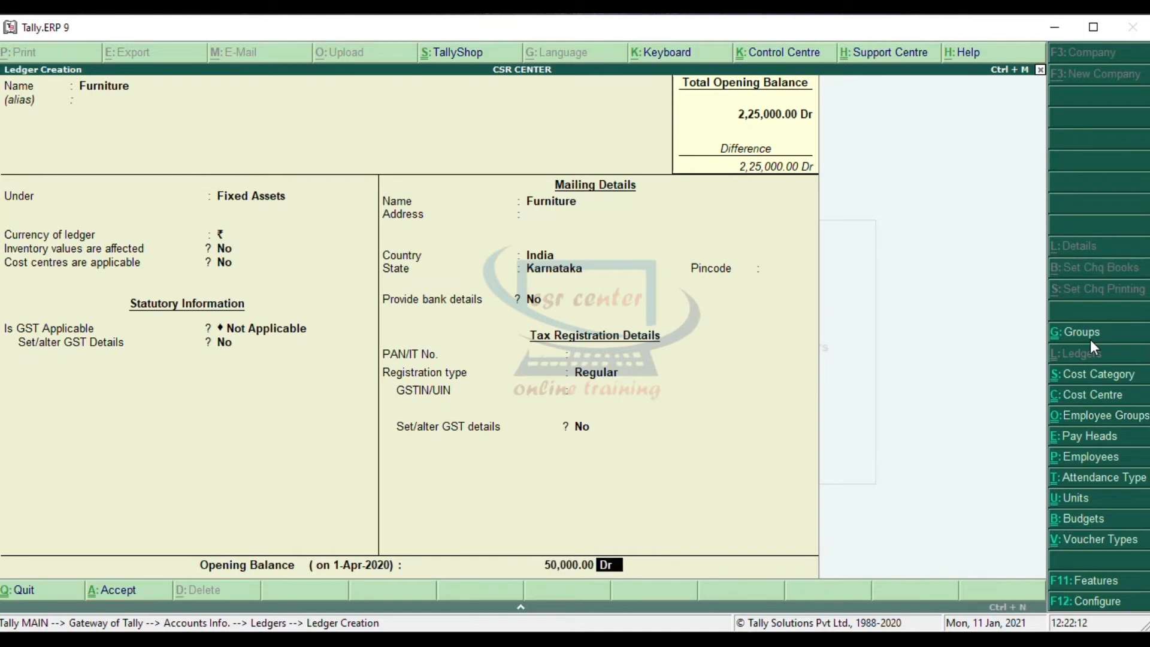
key(Return)
key(Return)
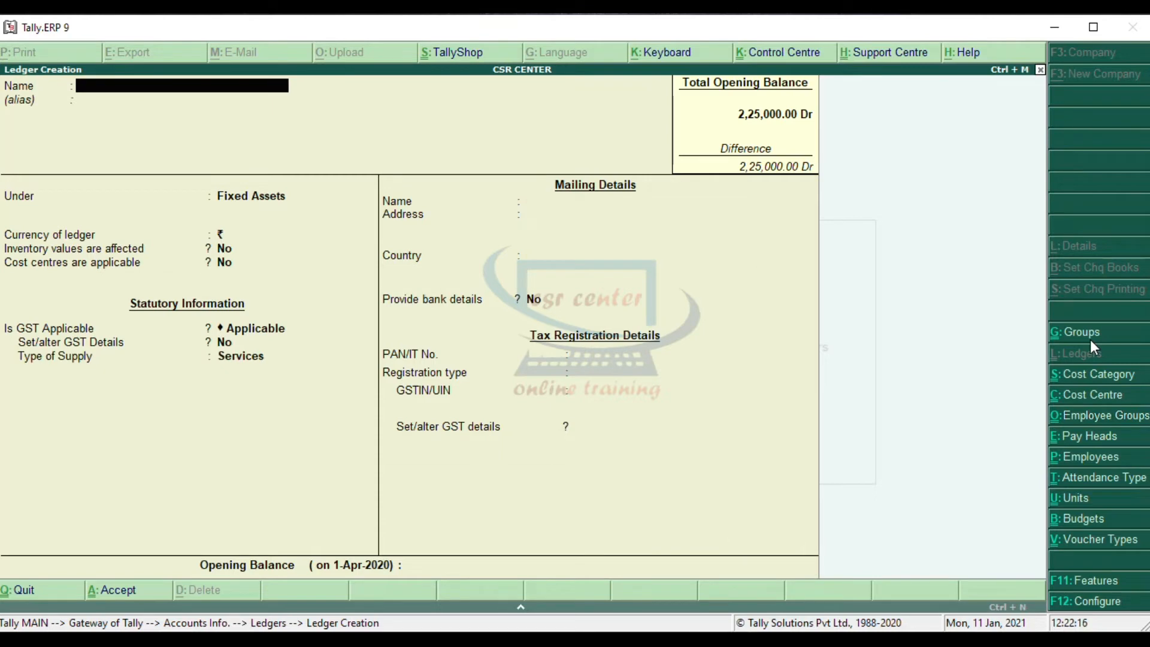
Step: Name the next ledger Machine, leave its alias blank, and keep it under the Fixed Assets group
text(Machine)
key(Return)
key(Return)
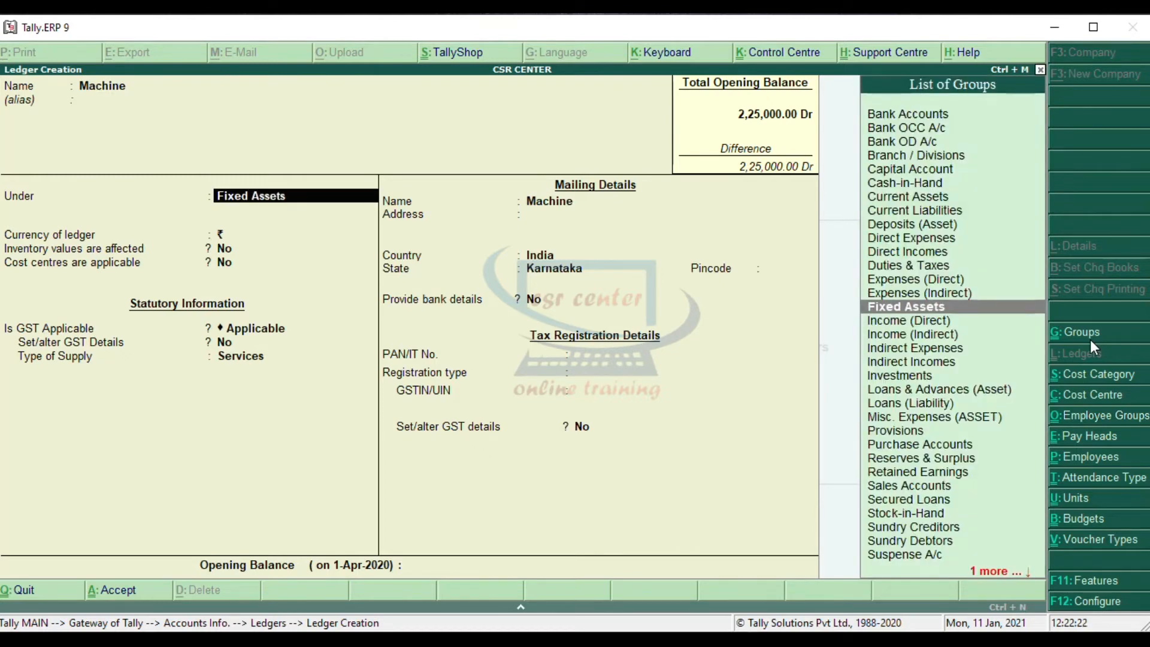
key(Return)
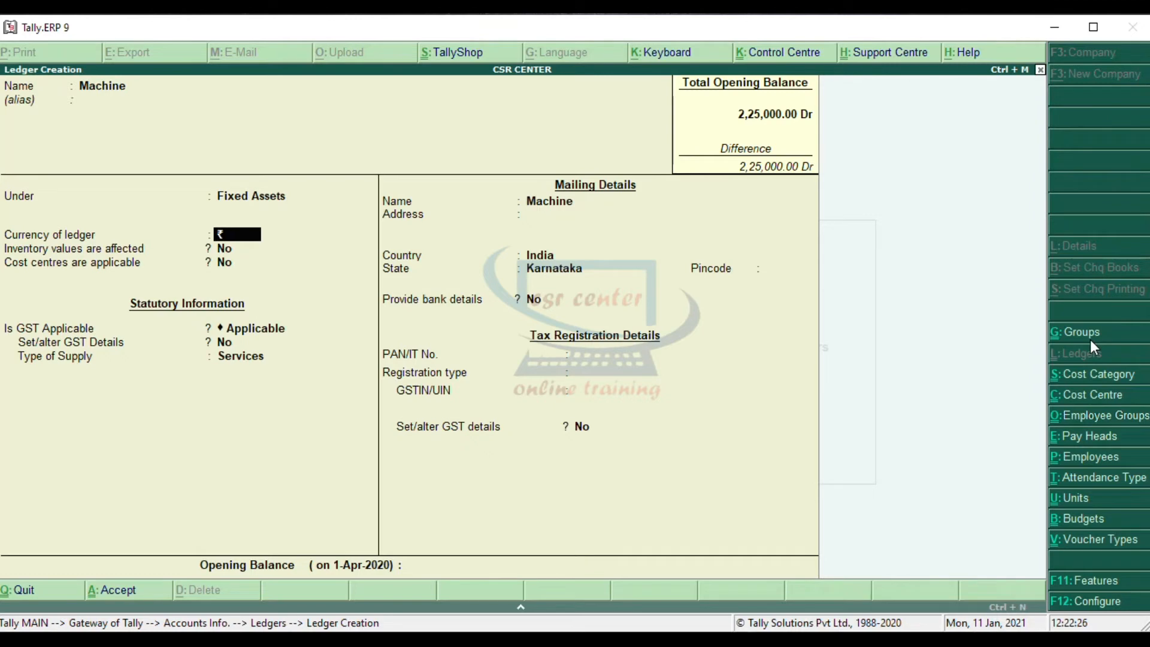
Step: Keep the ₹ currency with inventory values and cost centres at No, and set GST to Not Applicable for the Machine ledger
key(Return)
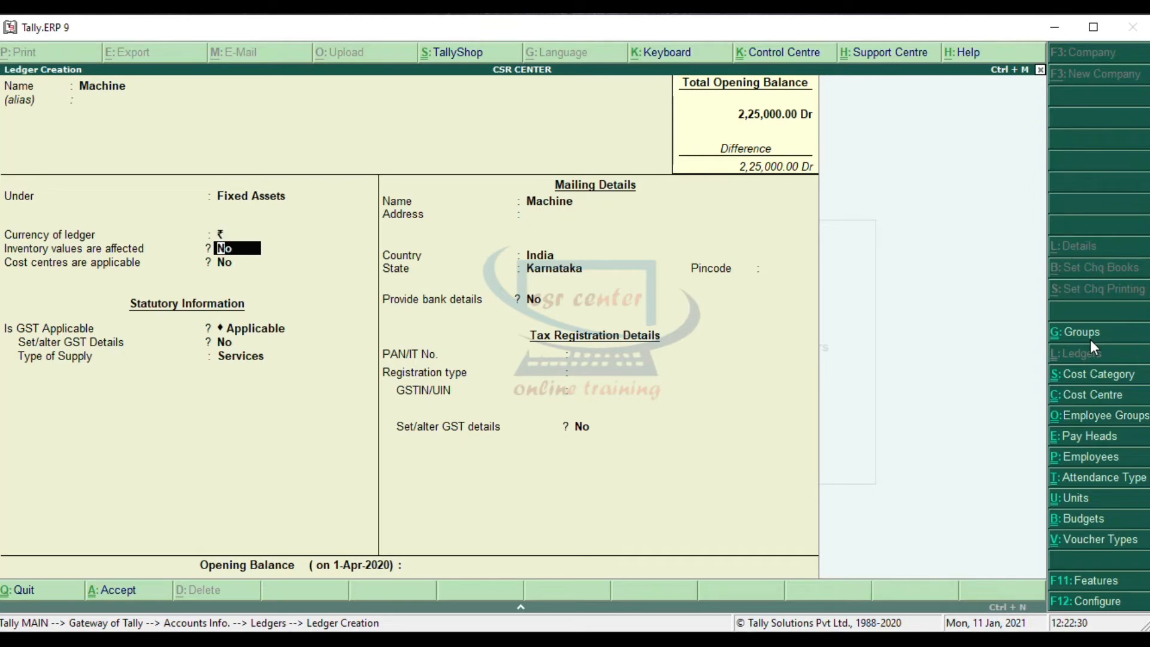
key(Return)
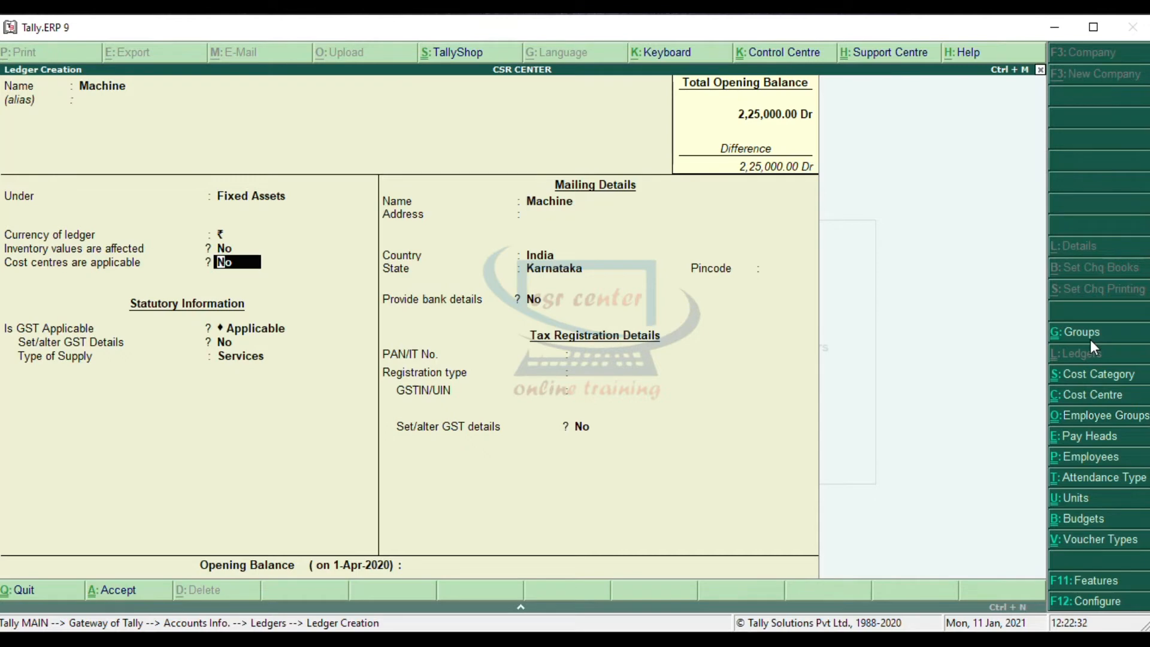
key(Return)
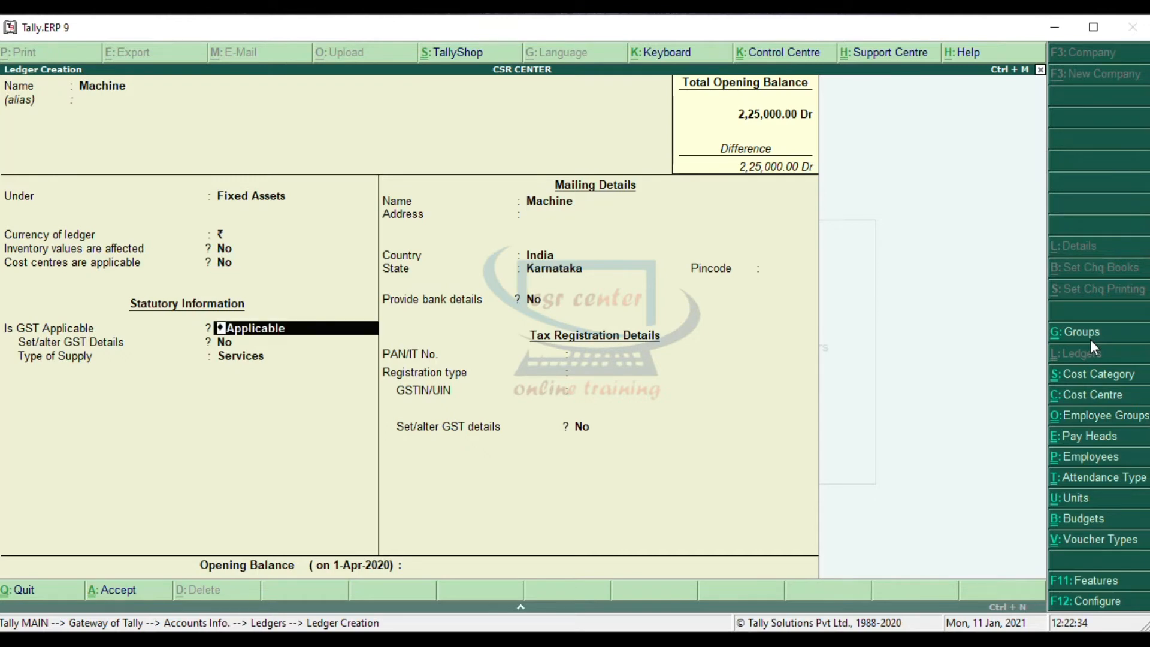
text(N)
key(Down)
key(Down)
key(Return)
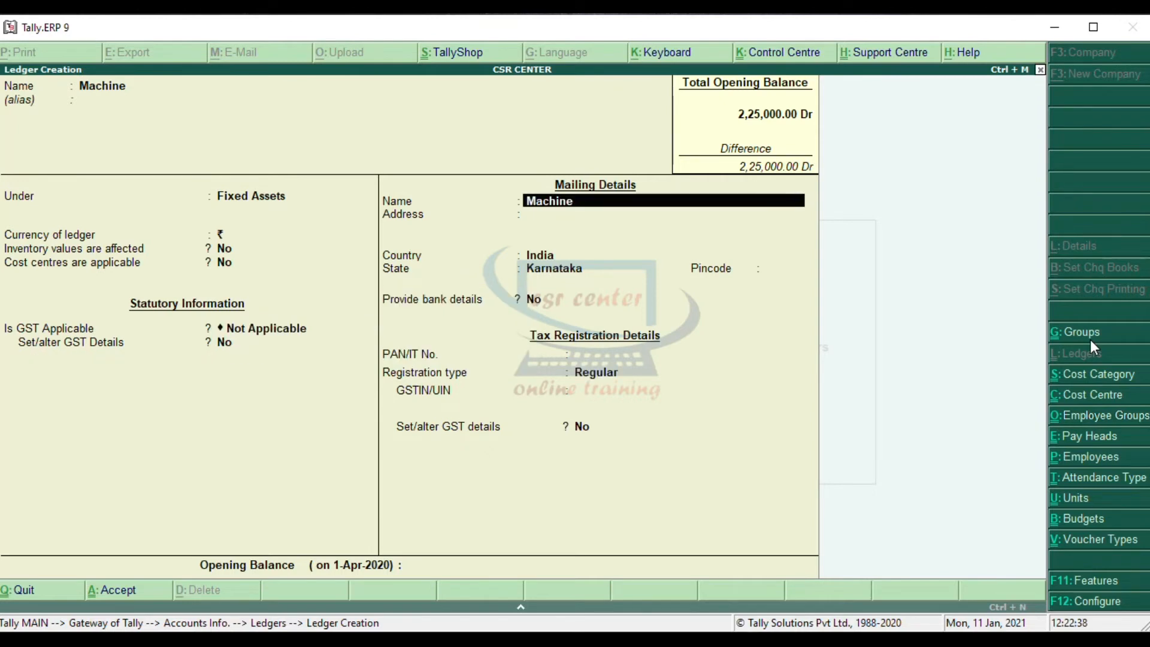
Step: Accept Machine's default mailing and tax details: India, Karnataka, no bank details, Regular registration, blank PAN and GSTIN, and GST details No
key(Return)
key(Return)
key(Return)
key(Return)
key(Return)
key(Return)
key(Return)
key(Return)
key(Return)
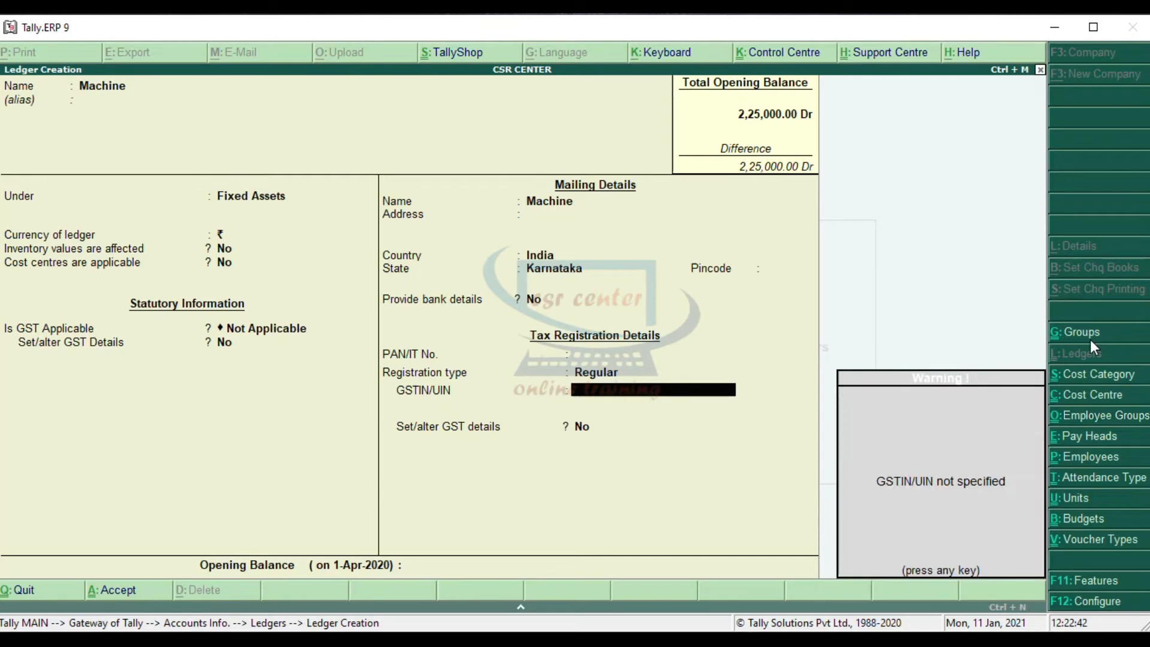
key(Return)
key(Return)
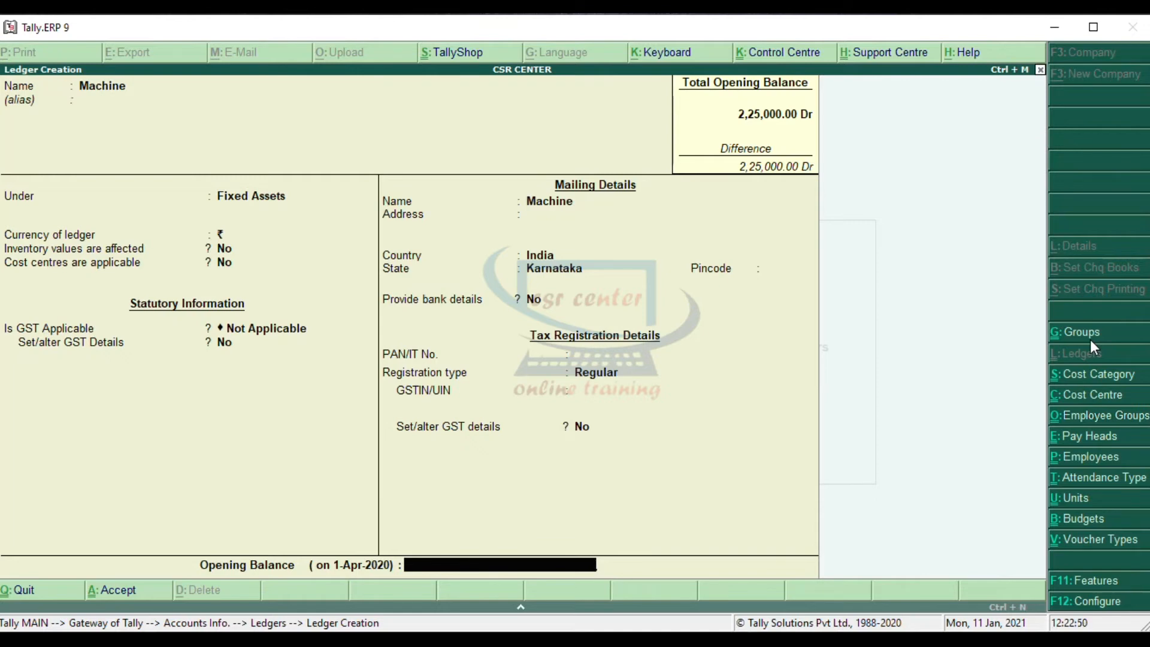
Step: Enter an opening balance of 75,000 Dr for the Machine ledger and save it
text(75000)
key(Return)
key(Return)
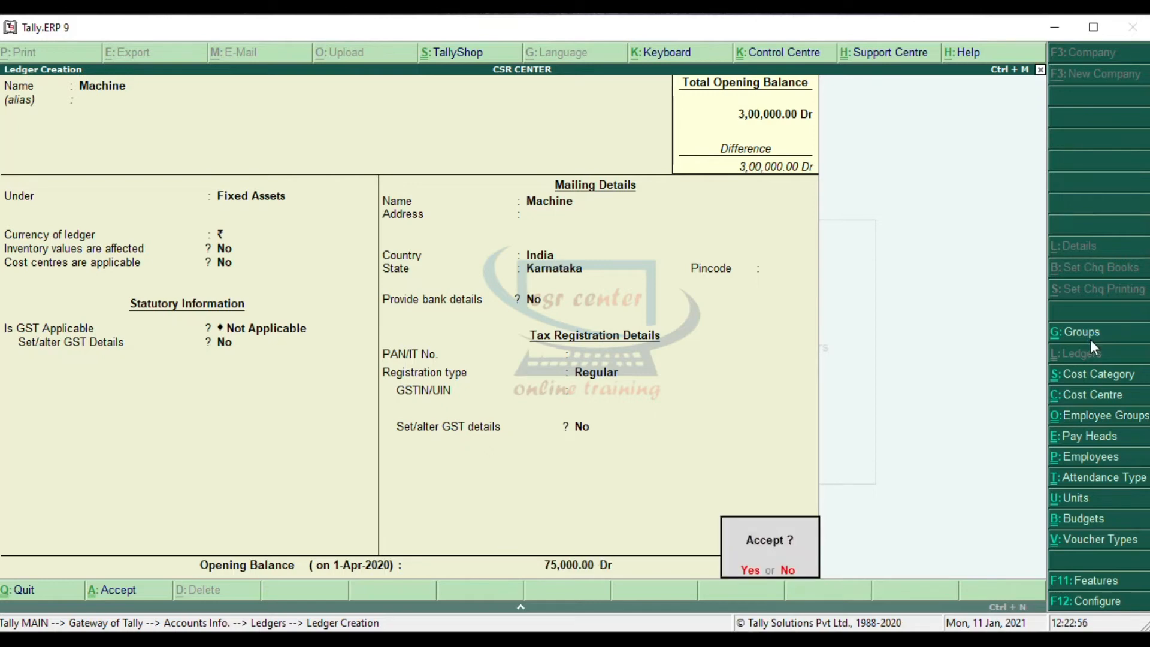
key(Return)
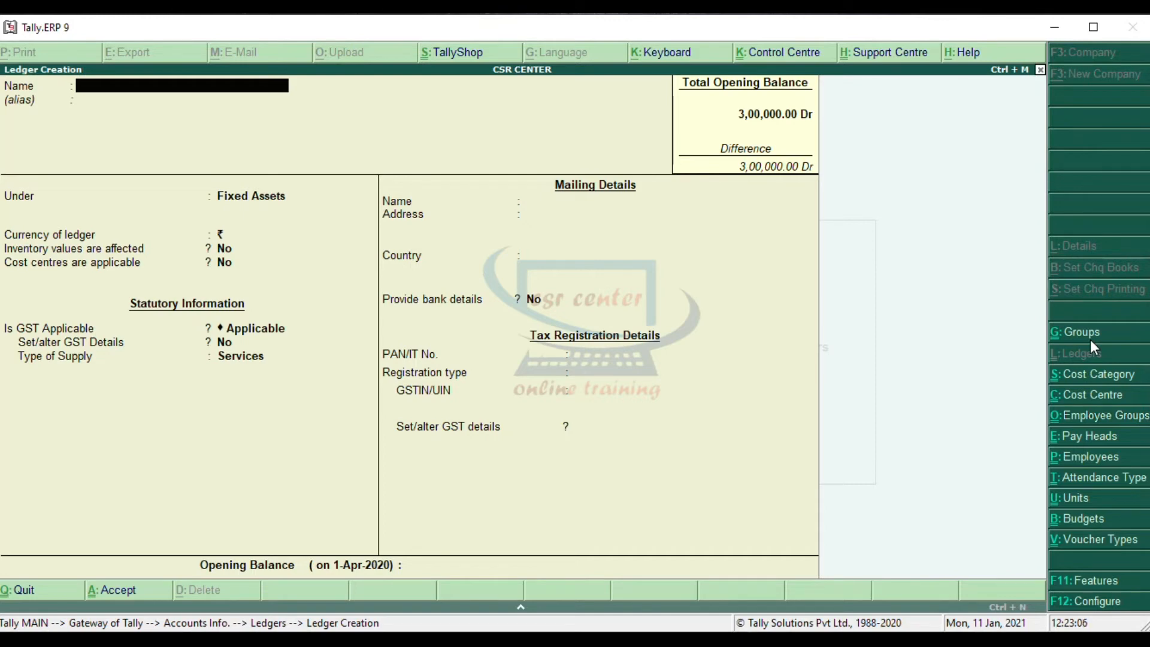
Step: Name the next ledger Computers, leave its alias blank, and keep it under the Fixed Assets group
text(Computers)
key(Return)
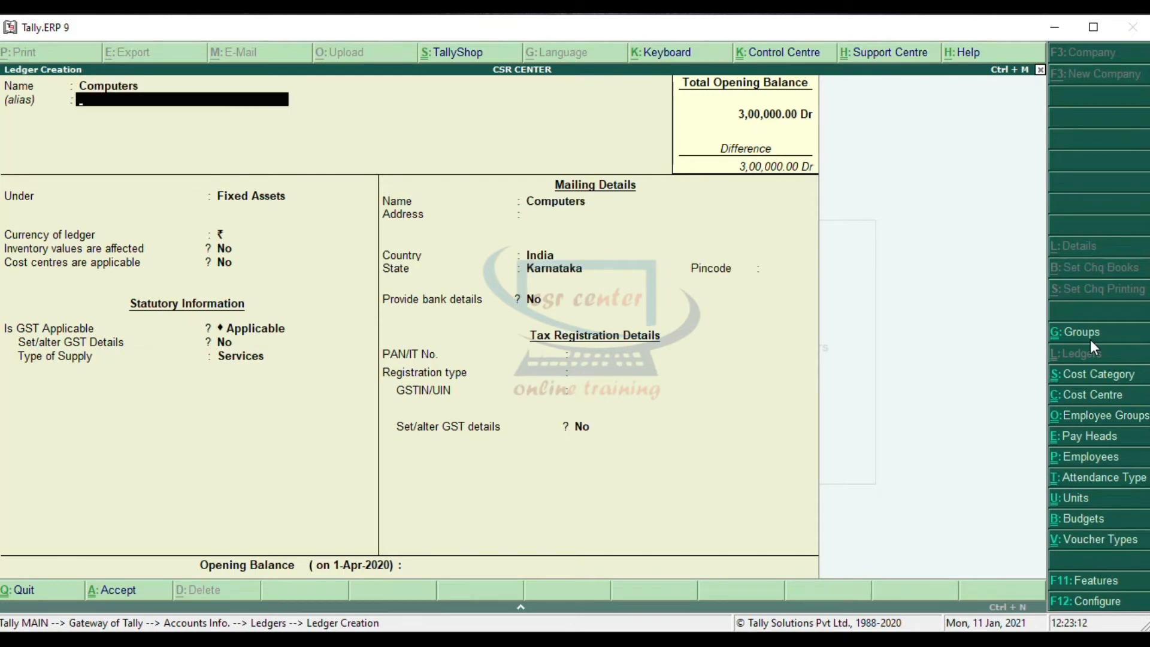
key(Return)
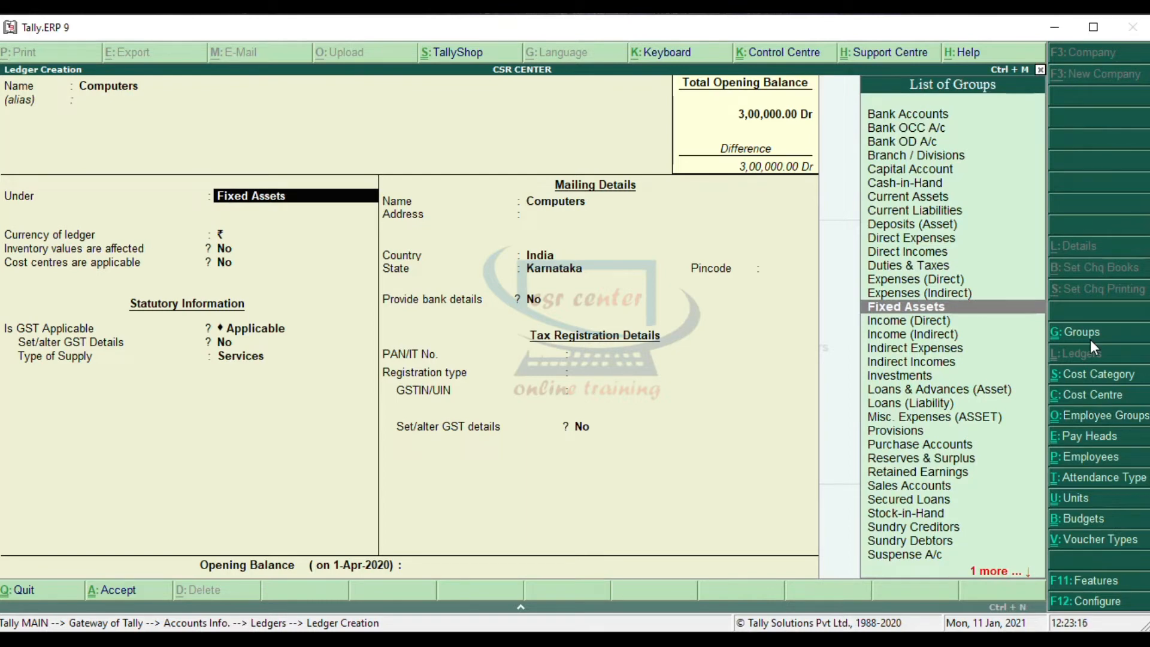
key(Return)
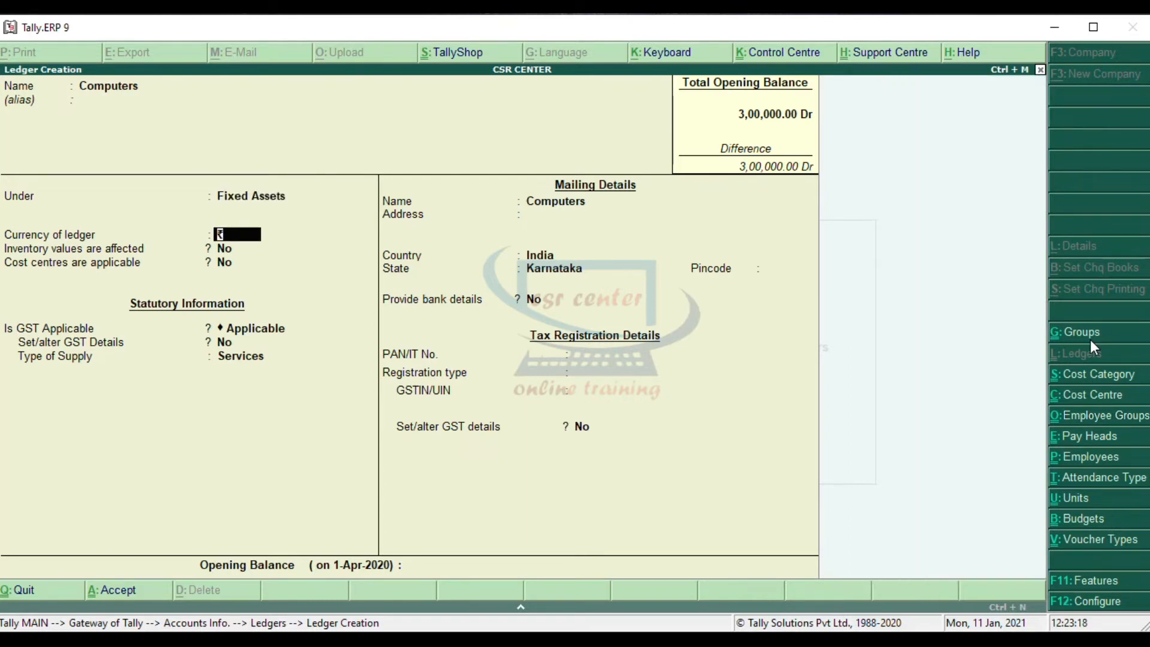
Step: Keep the ₹ currency with inventory values and cost centres at No, and set GST to Not Applicable for the Computers ledger
key(Return)
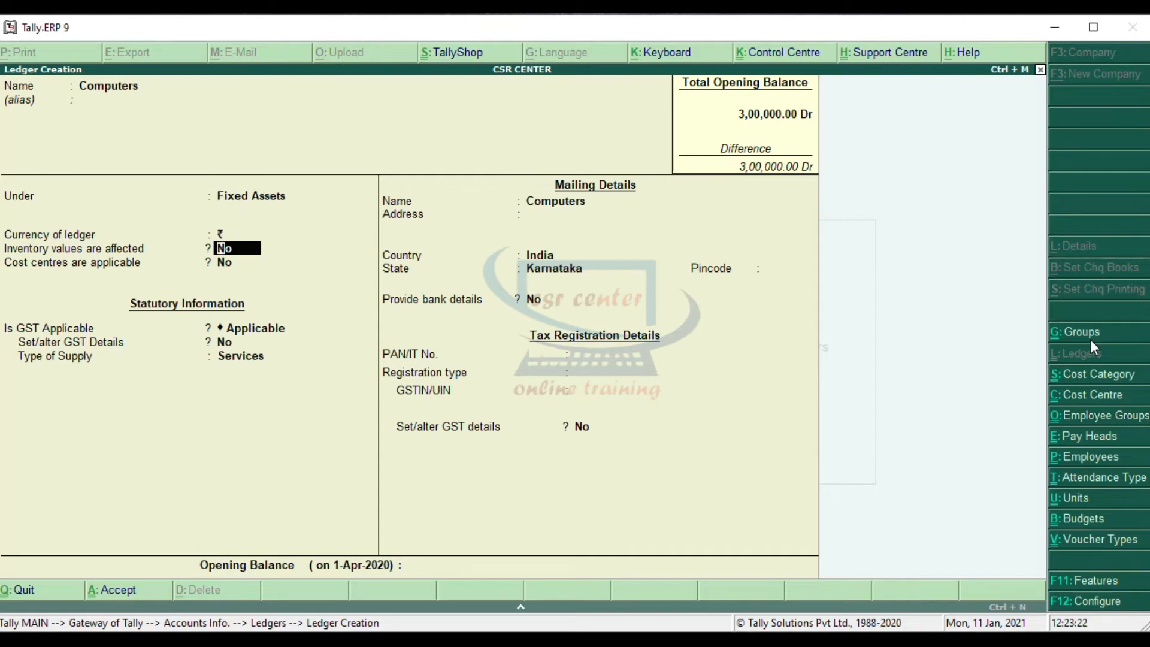
key(Return)
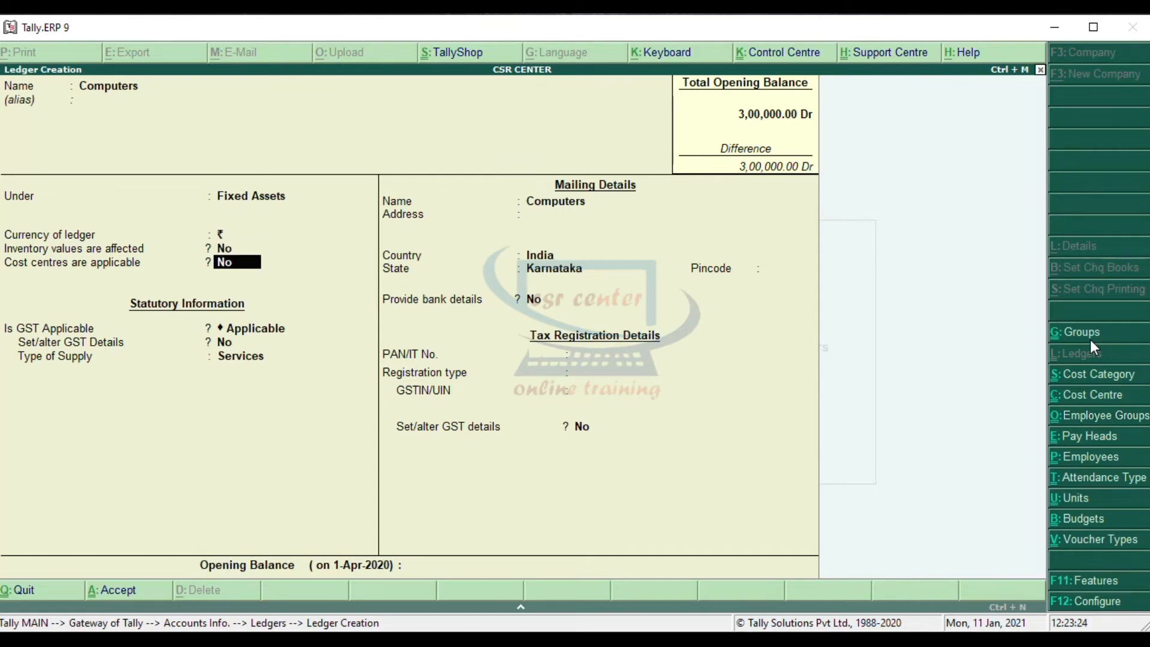
key(Return)
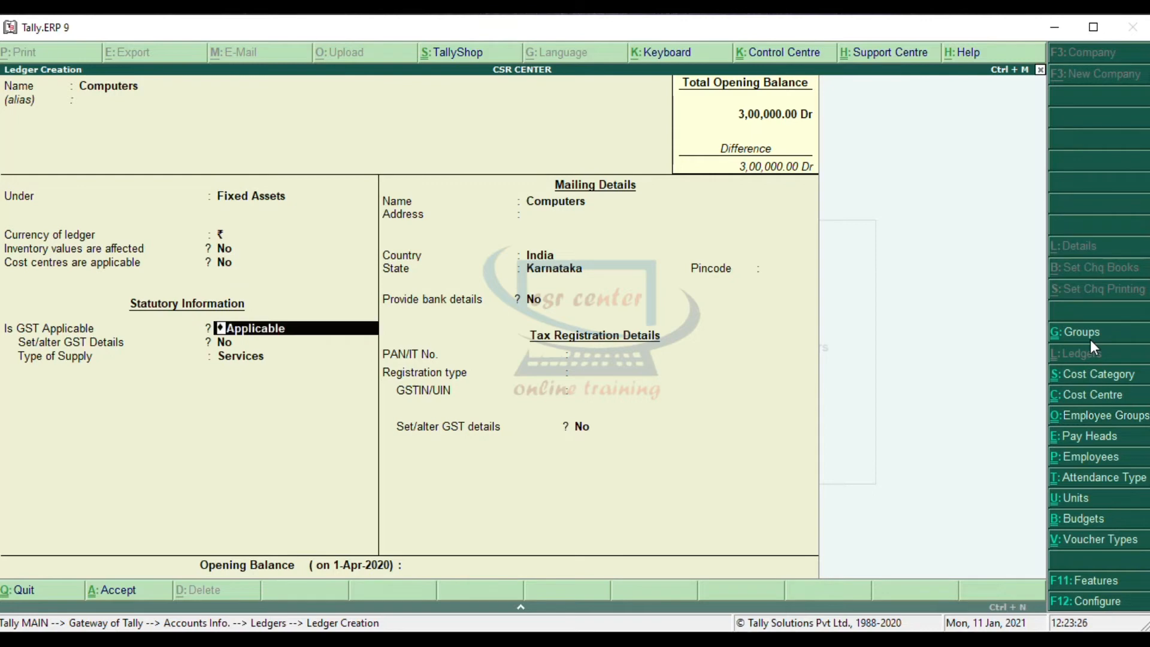
text(m)
key(Return)
key(BackSpace)
text(n)
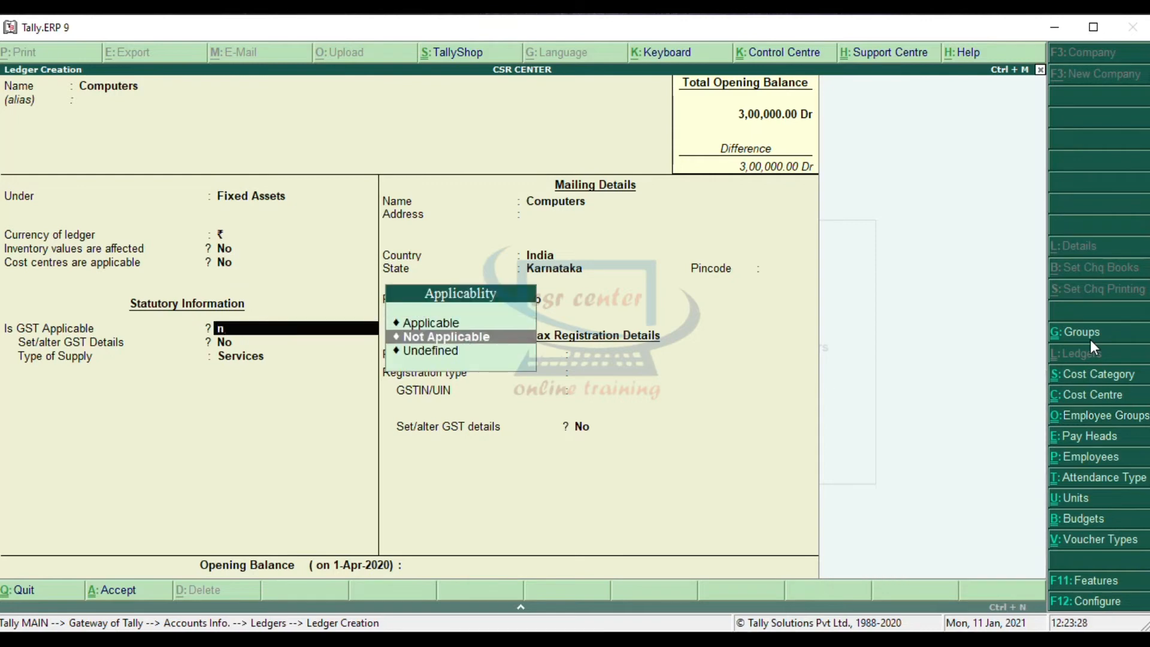
key(Return)
Step: Accept Computers' default mailing and tax details: India, Karnataka, no bank details, Regular registration, blank PAN and GSTIN, and GST details No
key(Return)
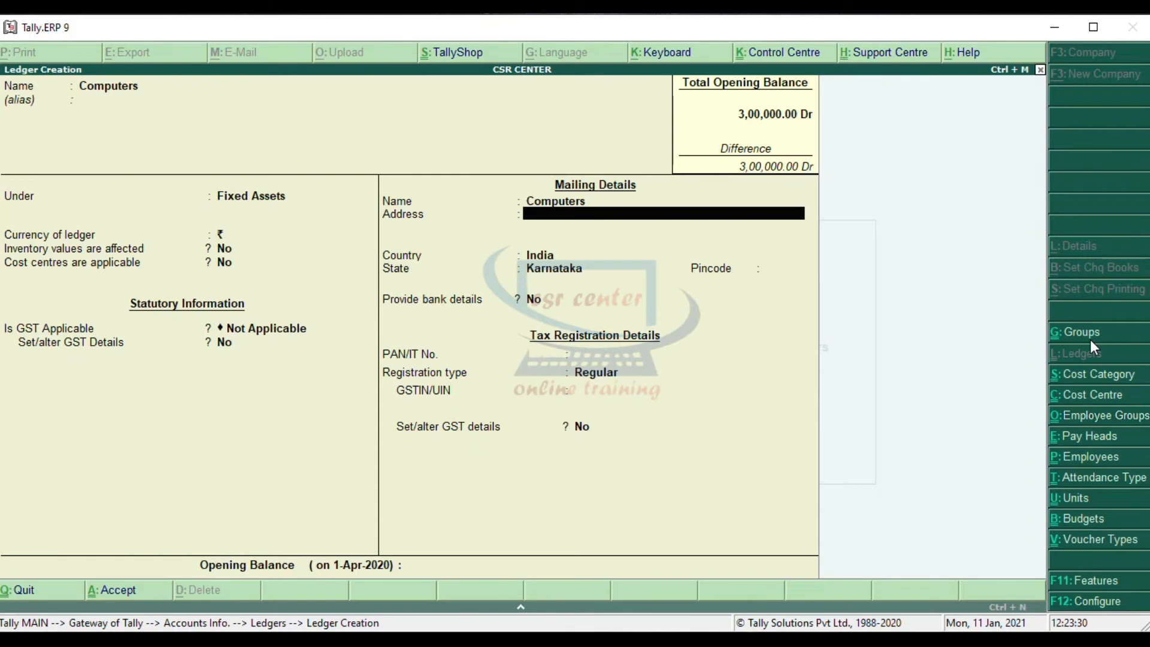
key(Return)
key(Return)
key(Return)
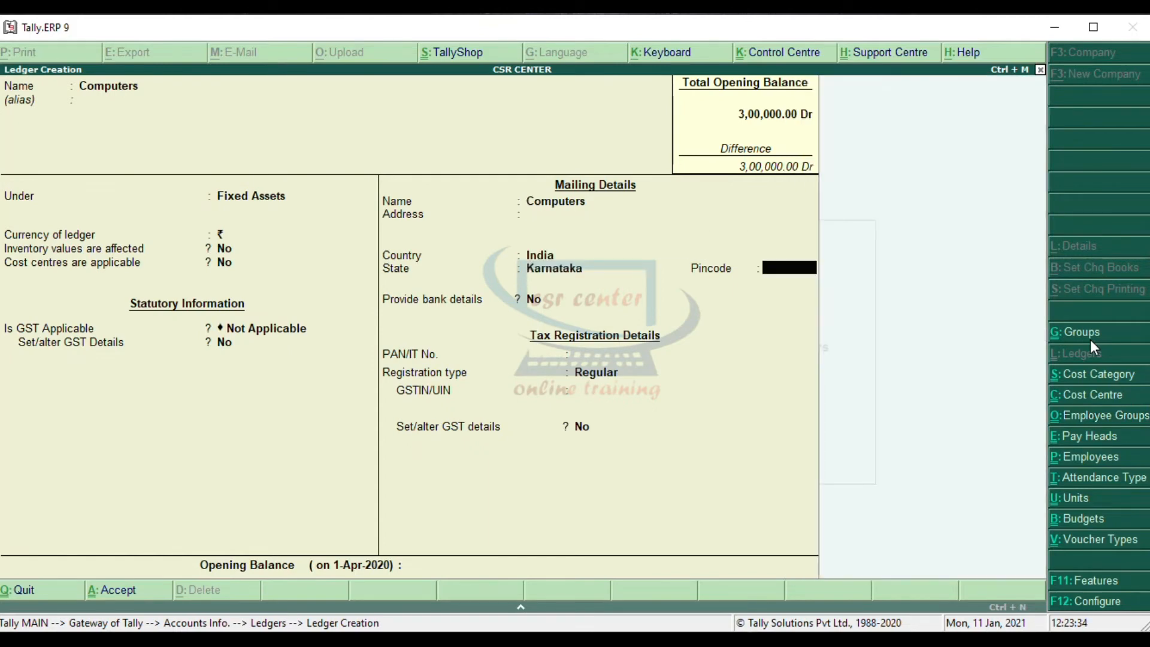
key(Return)
key(Return)
key(Return)
key(Return)
key(Return)
key(Return)
key(Return)
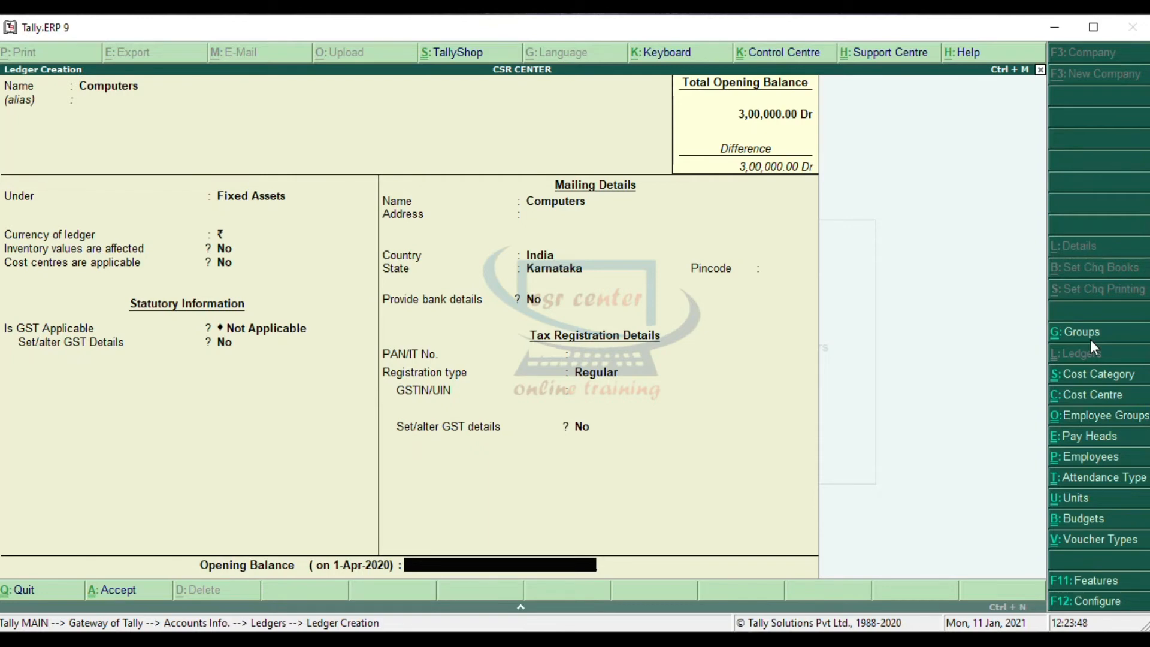
Step: Enter an opening balance of 1,00,000 Dr for the Computers ledger and save it
text(100000)
key(Return)
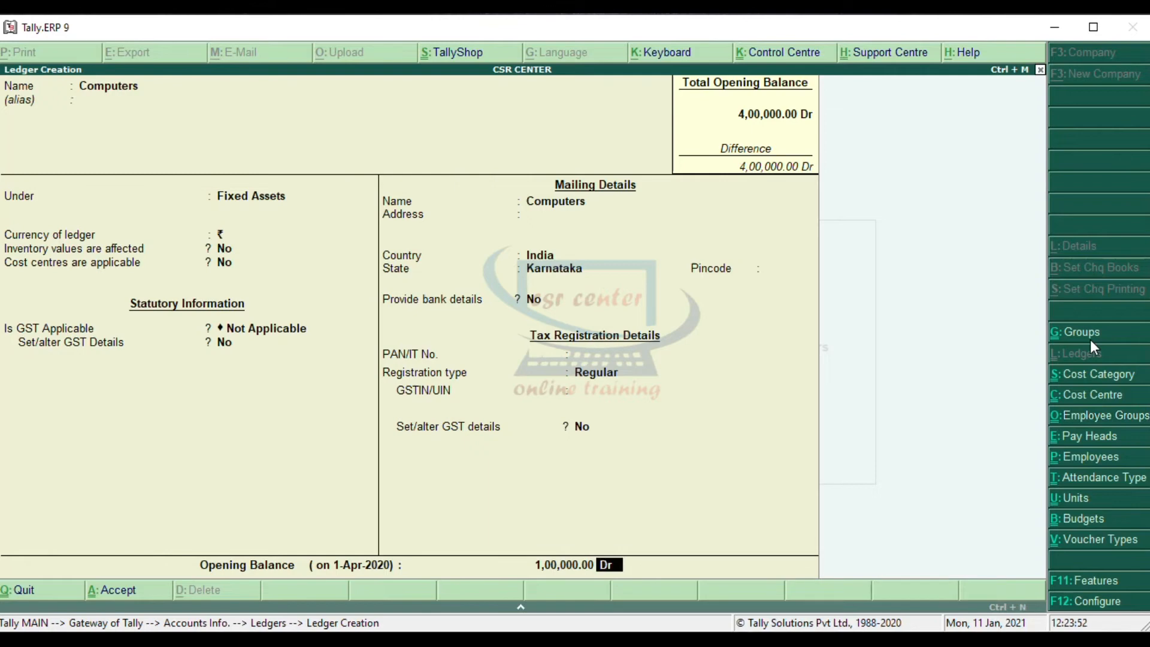
key(Return)
key(Return)
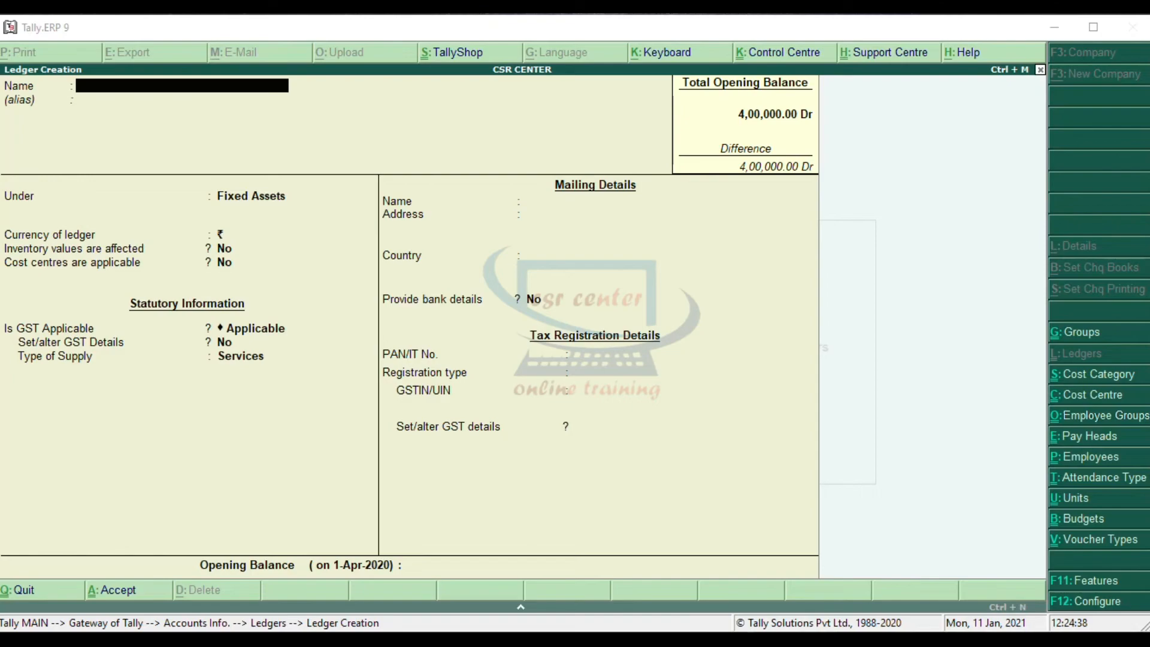
Step: Name the next ledger Commission Recevied, leave its alias blank, and place it under the Income (Direct) group
key(alt+Tab)
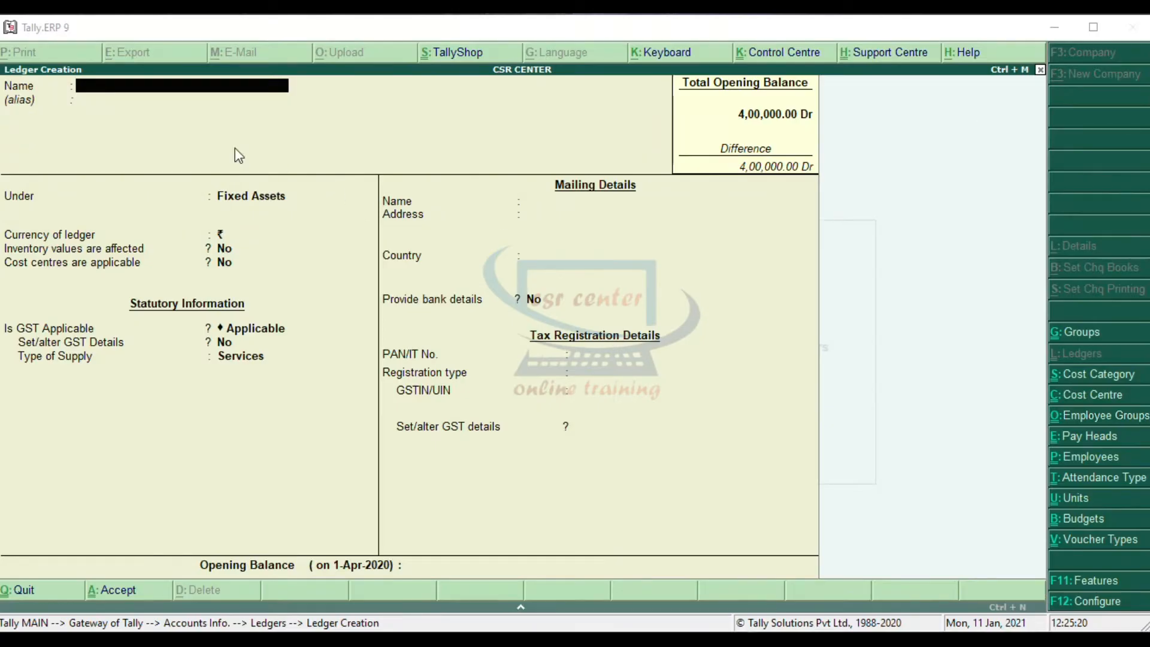
click(158, 94)
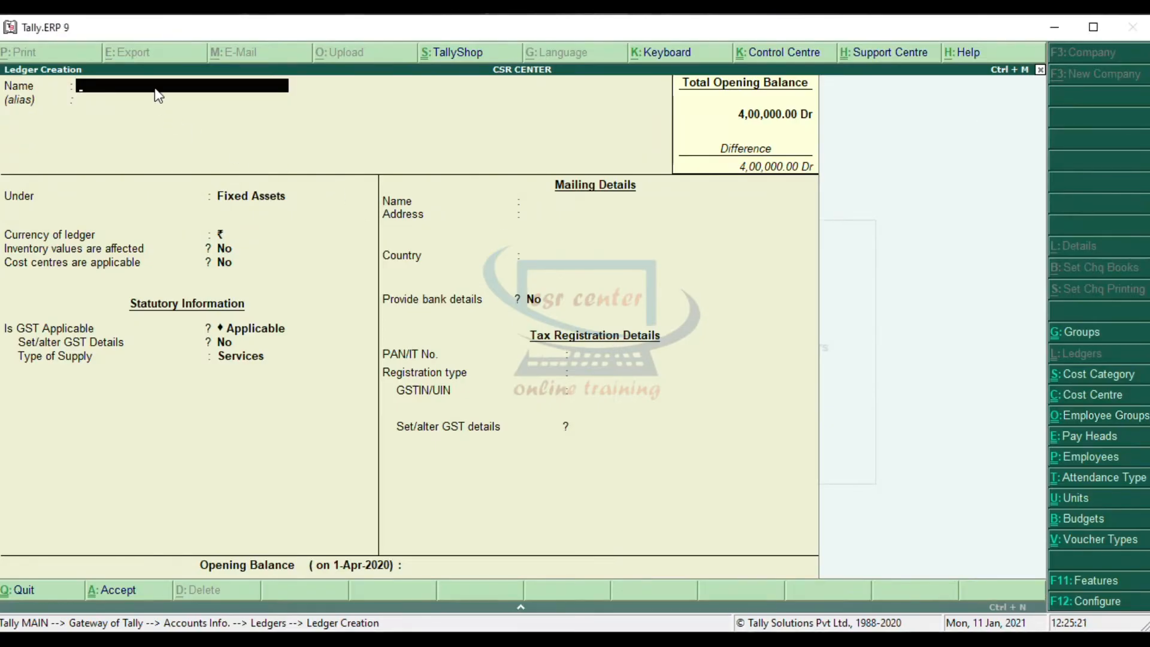
text(Commission Recevied)
key(Return)
key(Return)
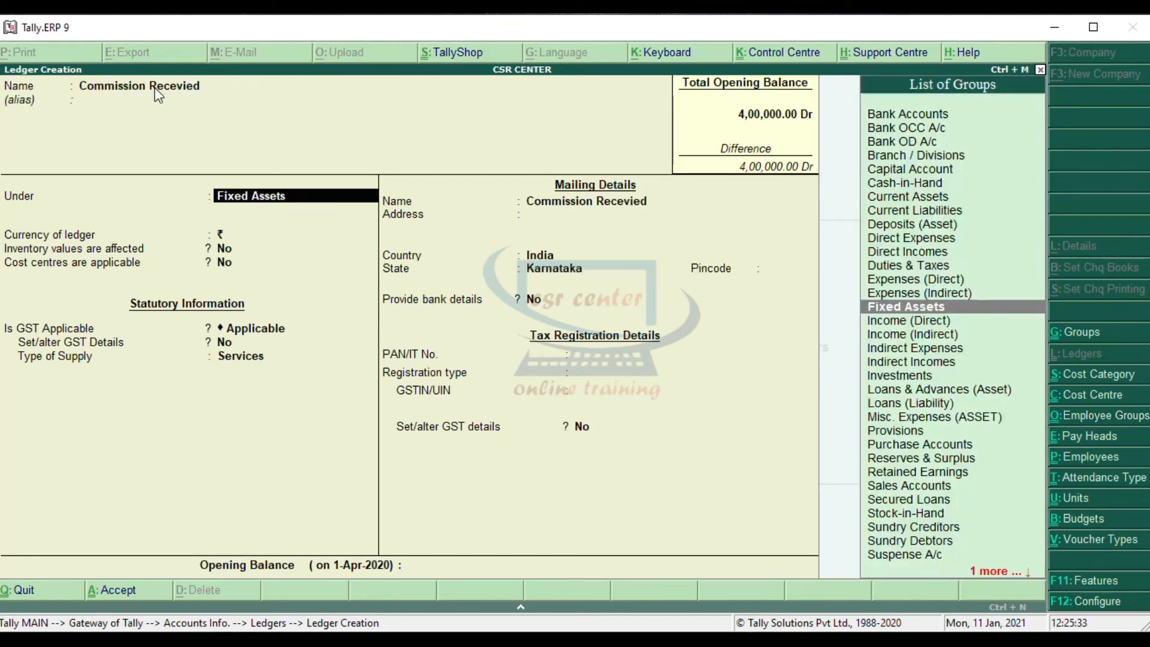
click(943, 323)
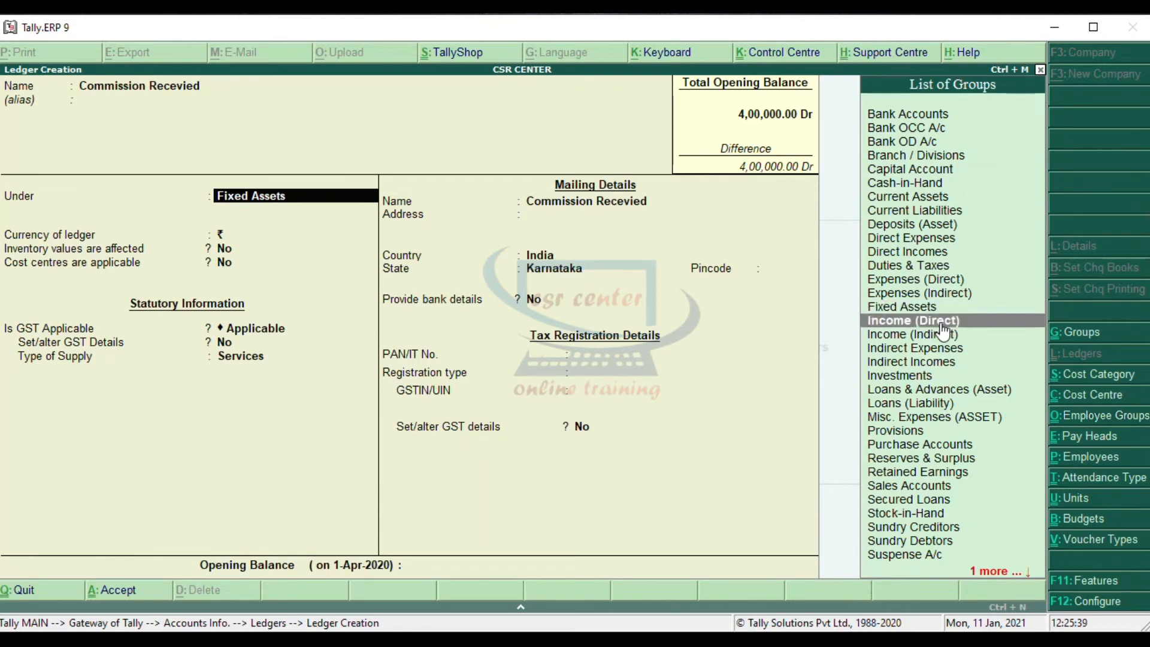
key(Return)
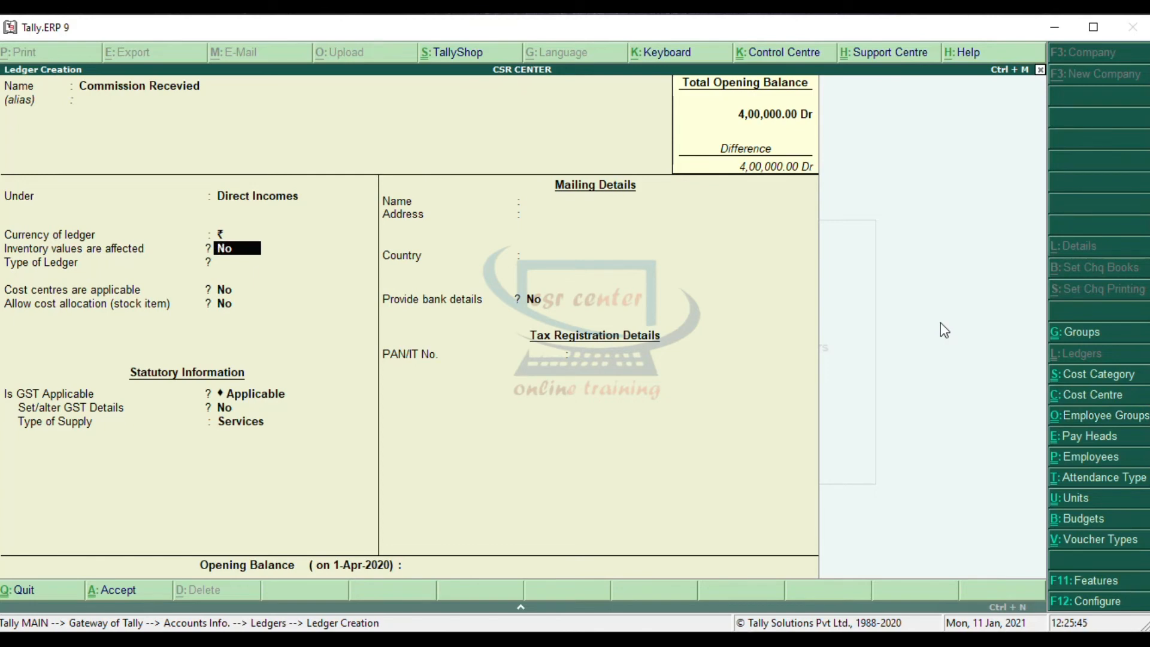
Step: Keep Commission Recevied's inventory, cost centre and cost allocation options at No, with ledger type, GST and assessable value calculation Not Applicable
key(Return)
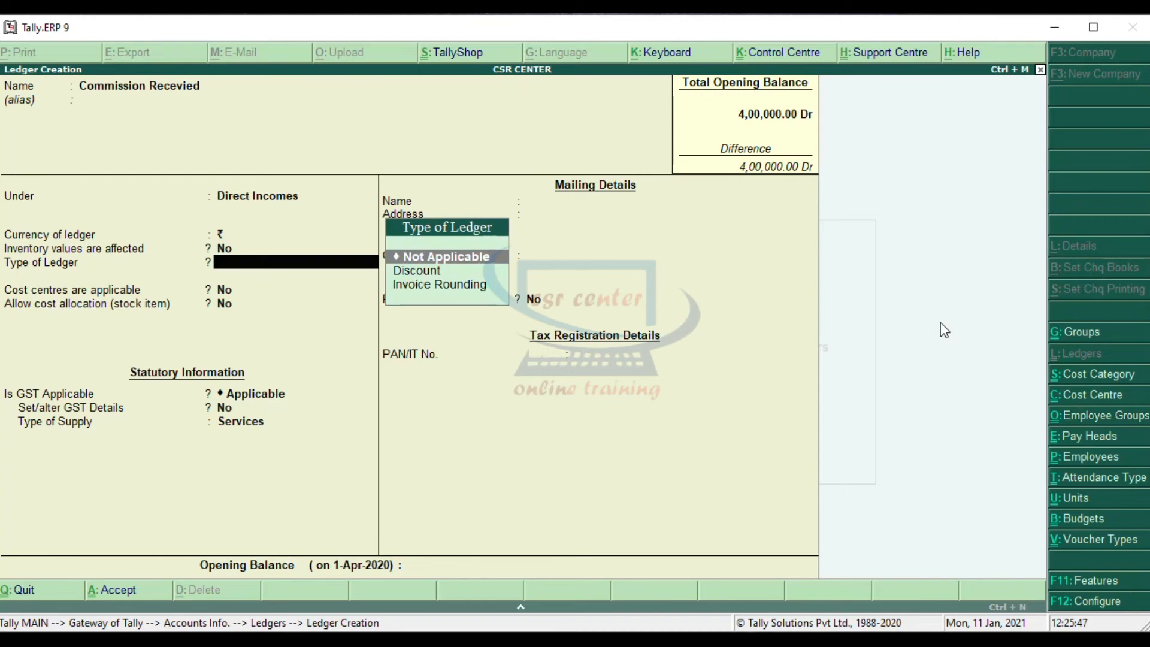
key(Return)
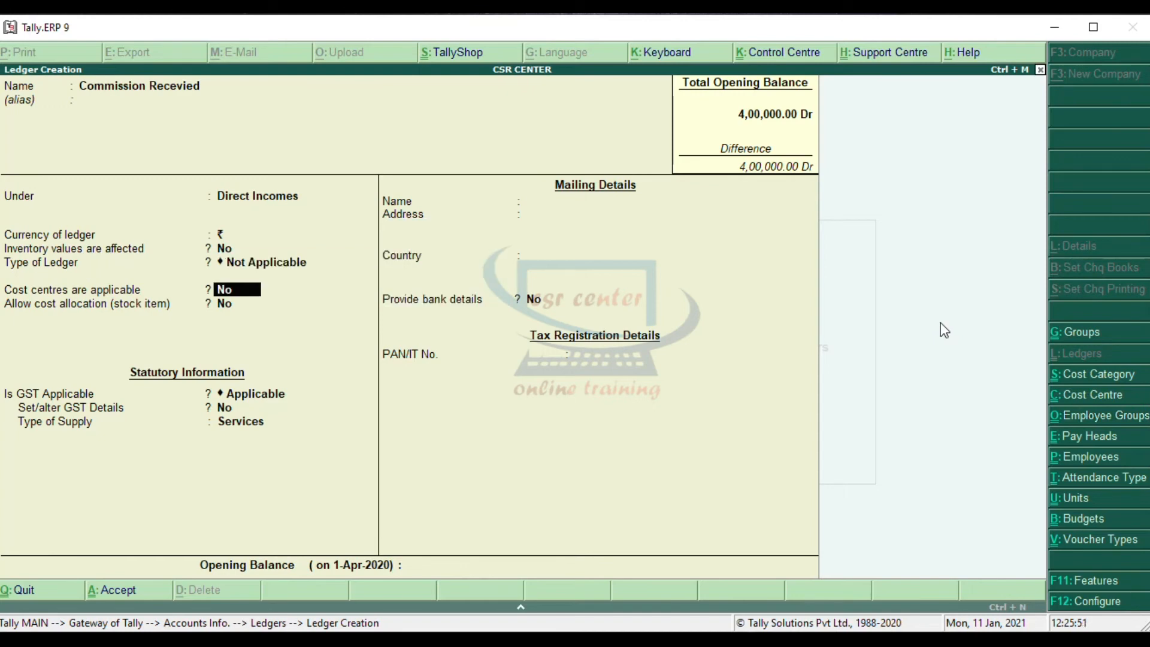
key(Return)
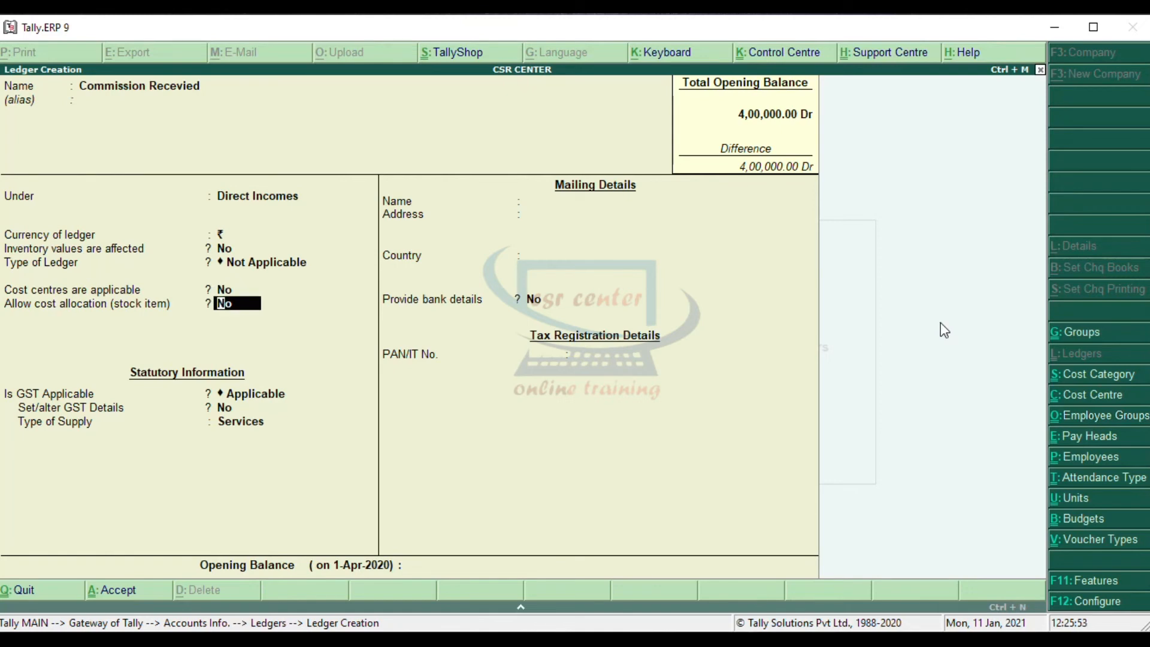
key(Return)
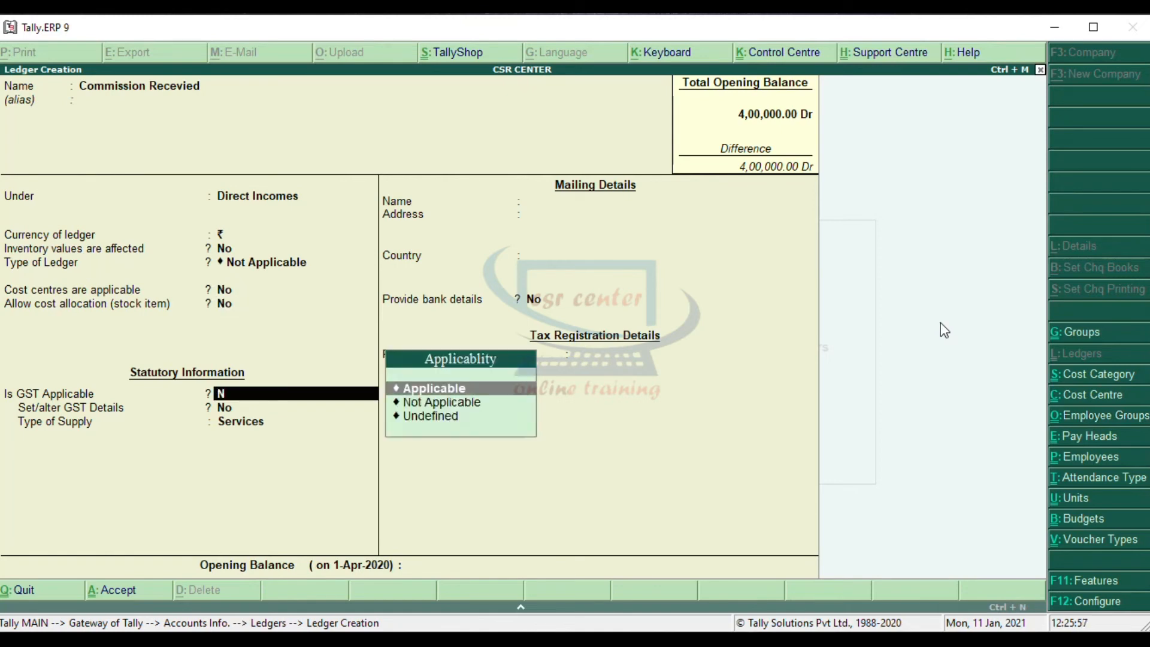
text(N)
key(Return)
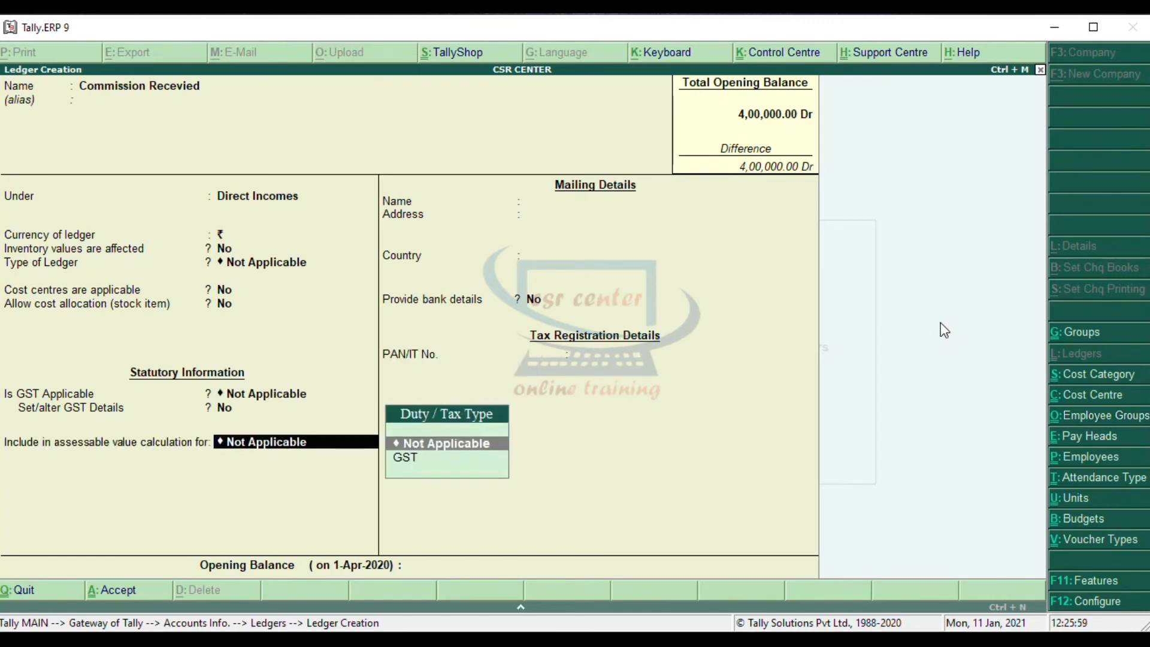
key(Return)
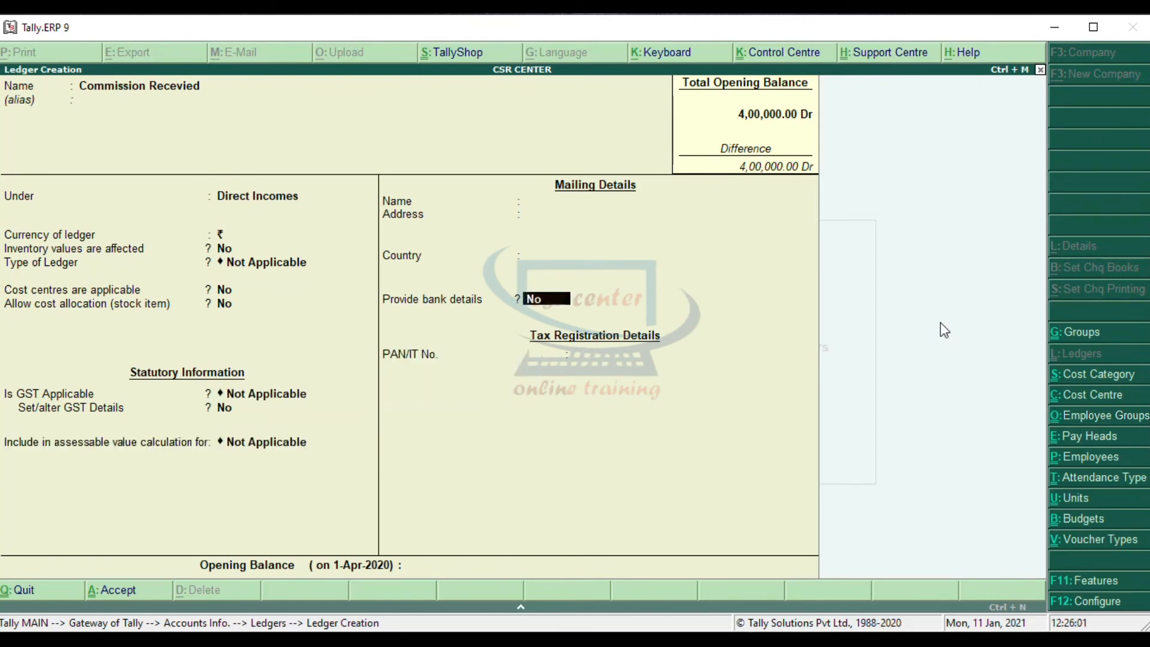
Step: Keep bank details at No, leave the opening balance blank, and save the Commission Recevied ledger
key(Return)
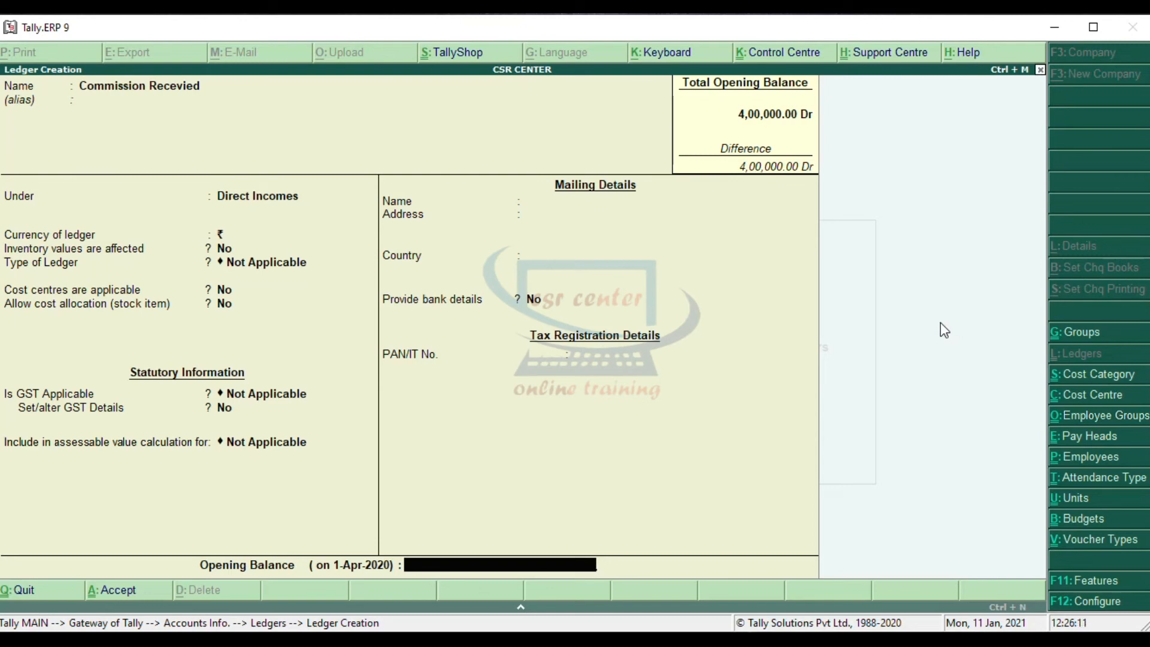
key(Return)
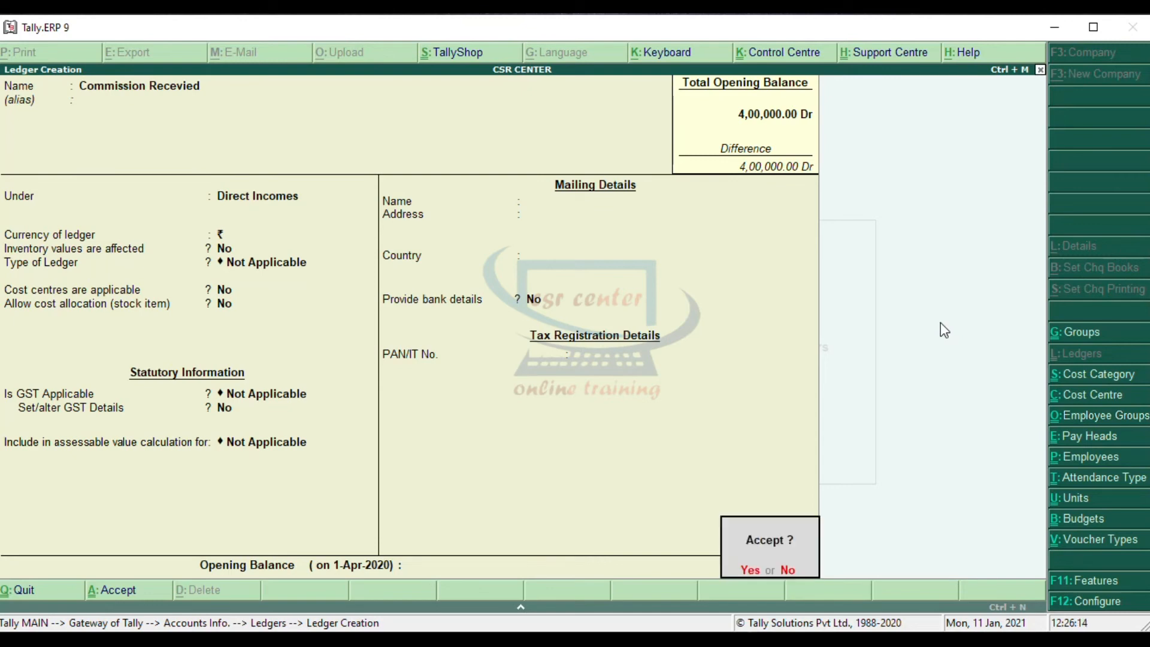
key(Return)
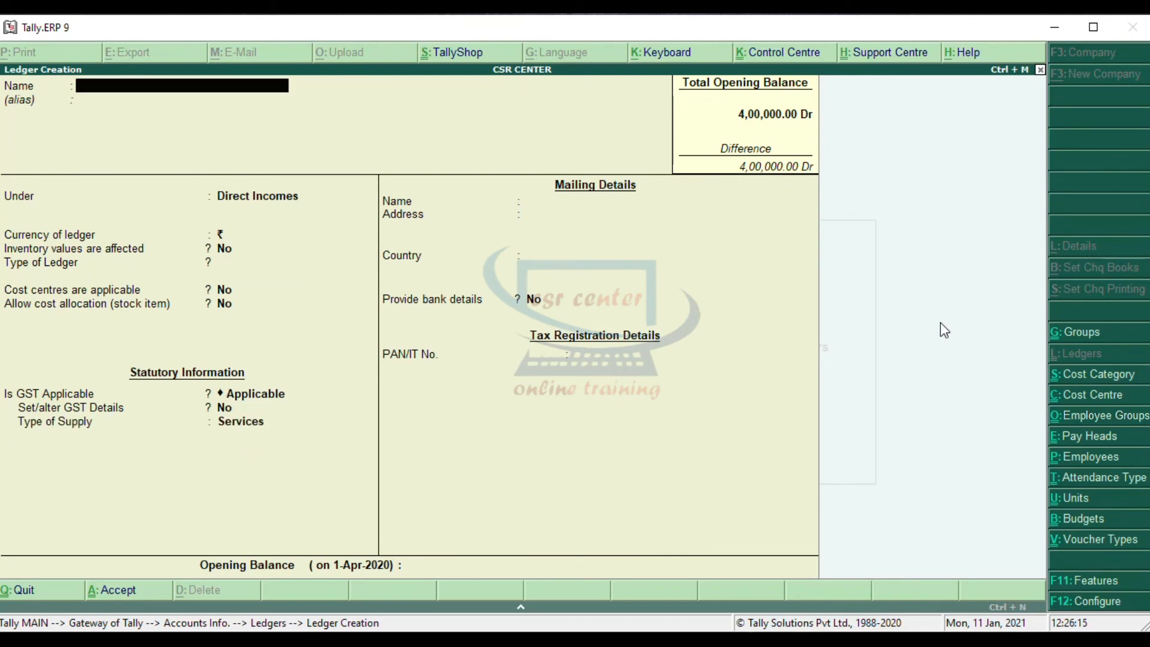
Step: Name the next ledger Fees Received, leave its alias blank, and keep it under the Direct Incomes group
text(Fees Received)
key(Return)
key(Return)
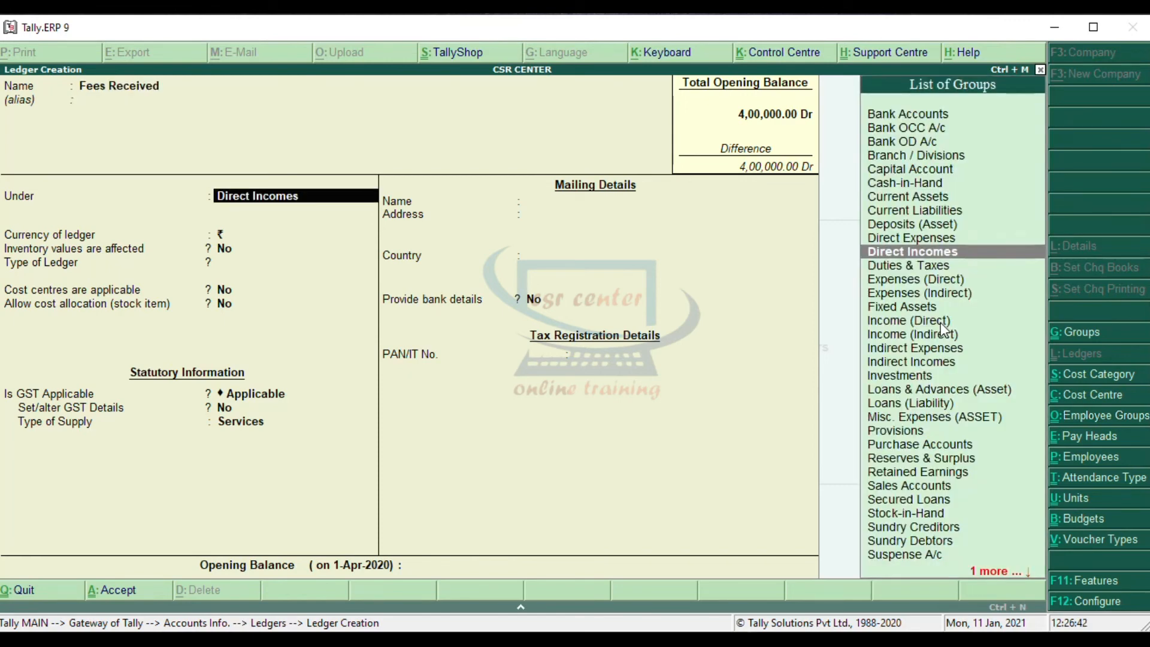
key(Return)
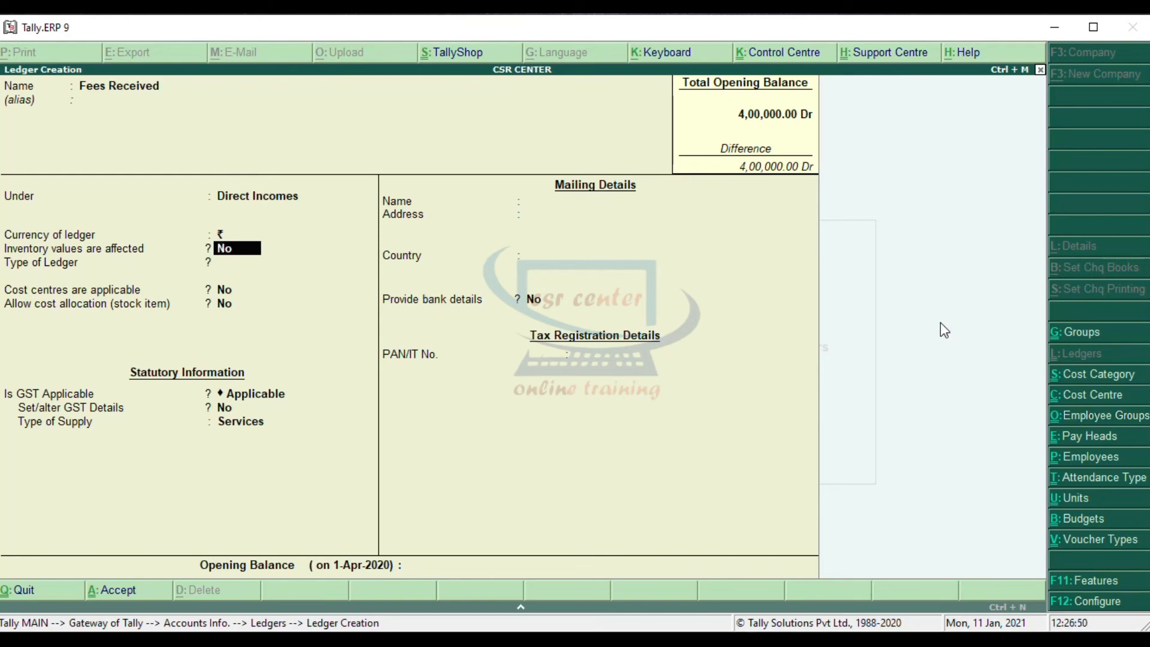
Step: Keep Fees Received's inventory, cost centre and cost allocation options at No, with ledger type, GST and assessable value calculation Not Applicable
key(Return)
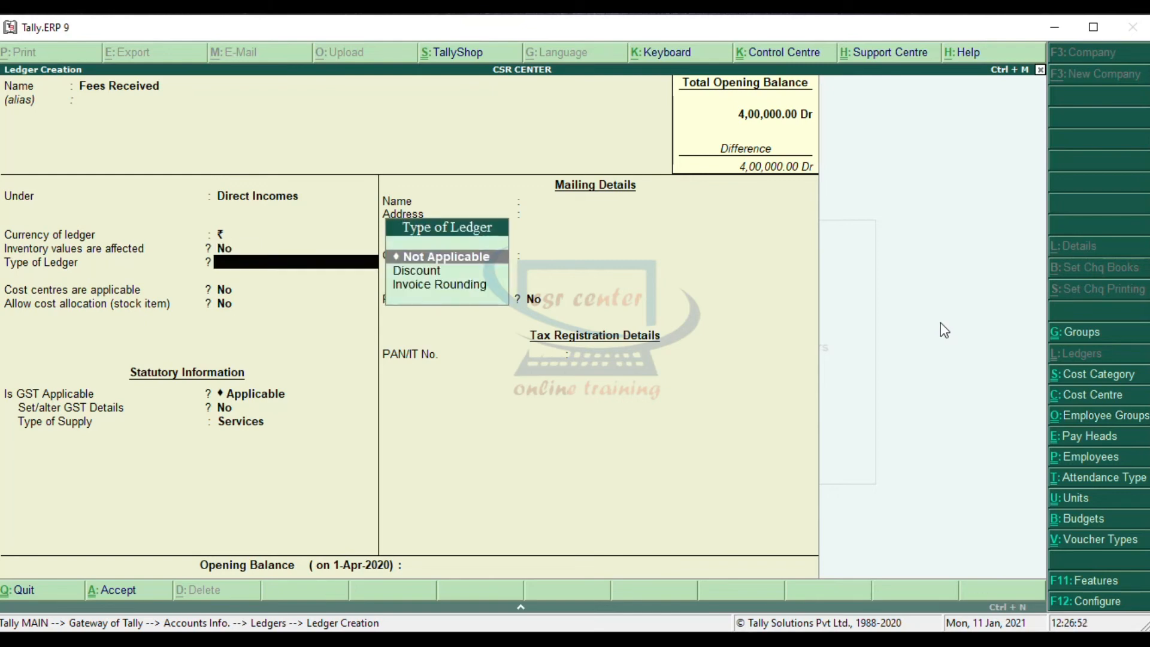
key(Return)
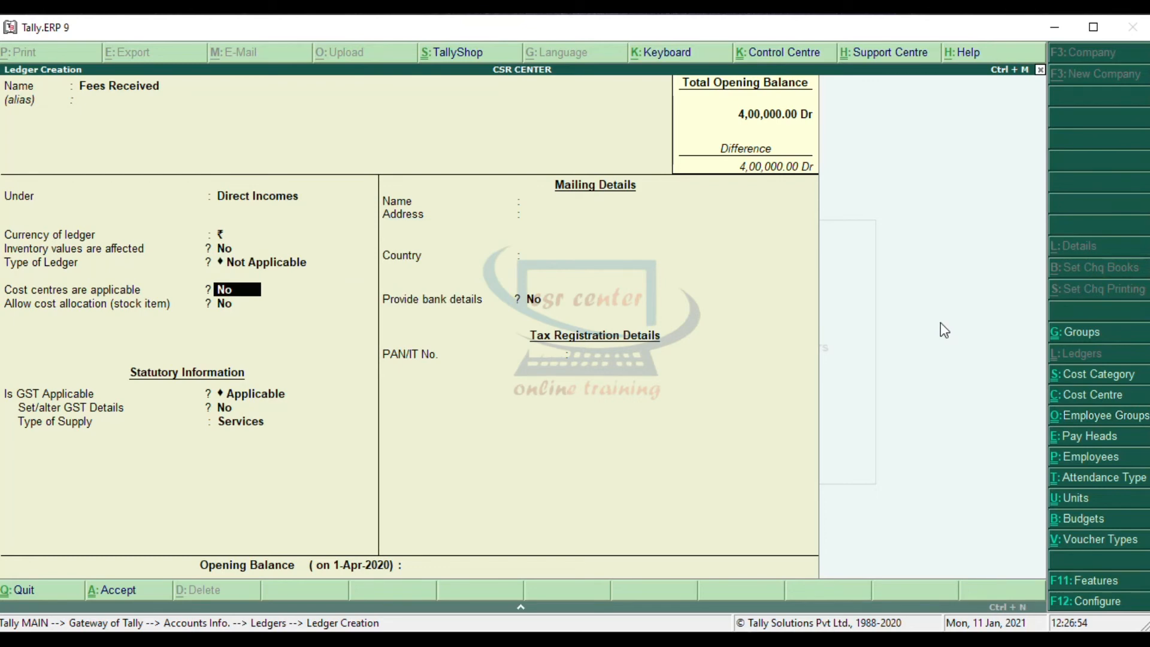
key(Return)
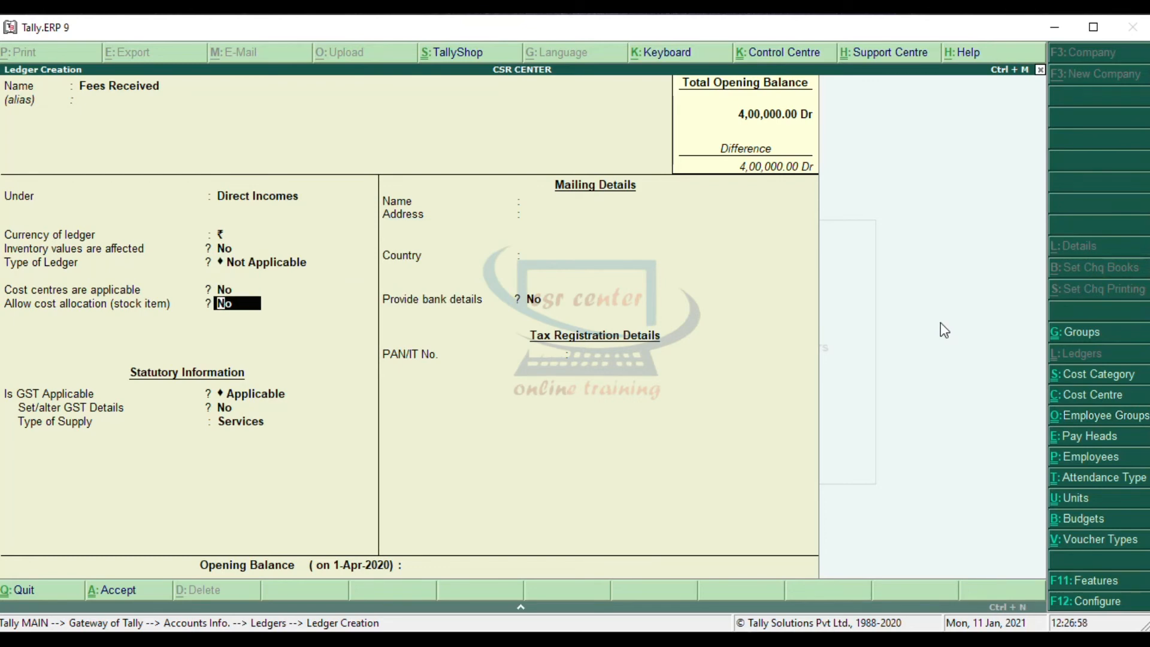
key(Return)
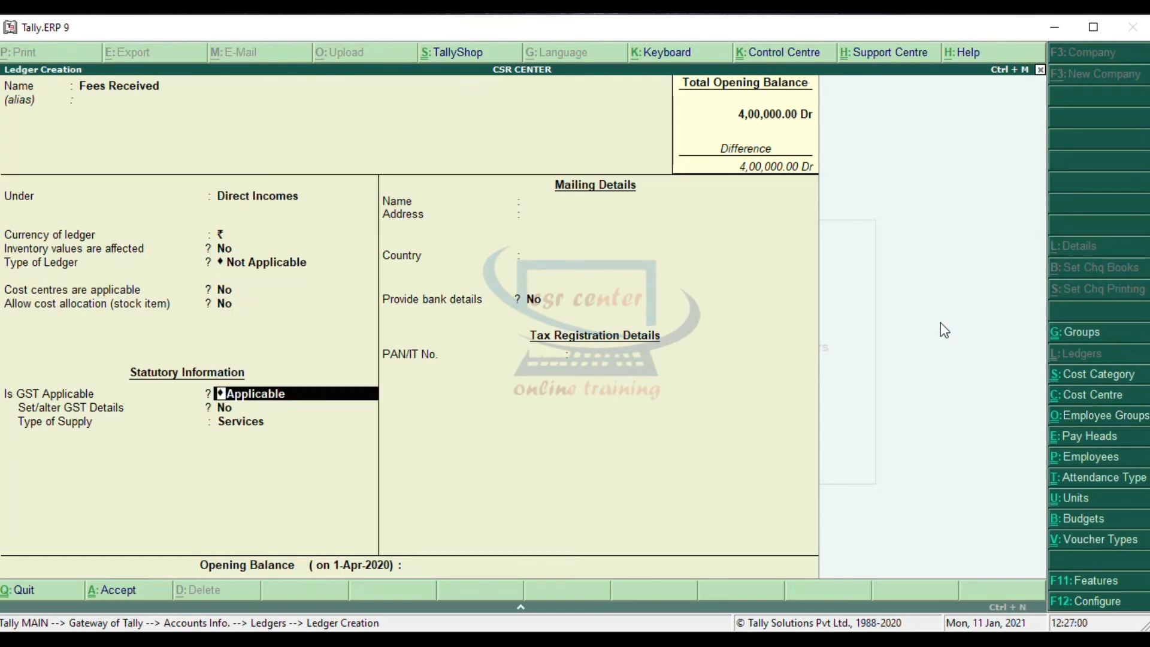
text(N)
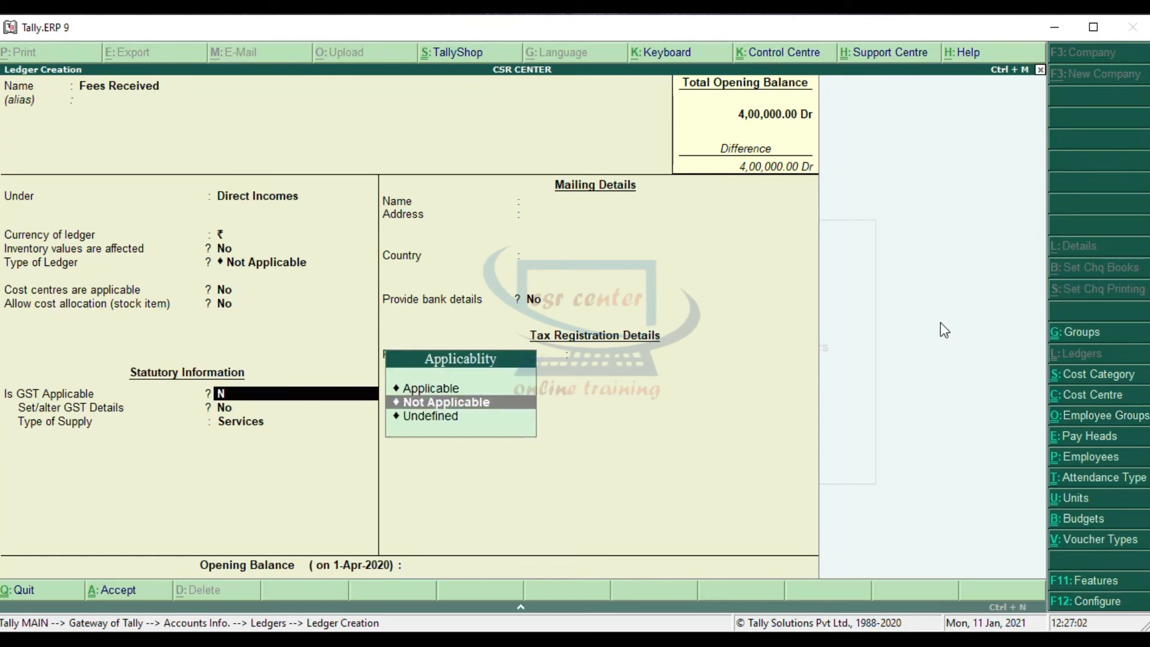
key(Return)
key(Return)
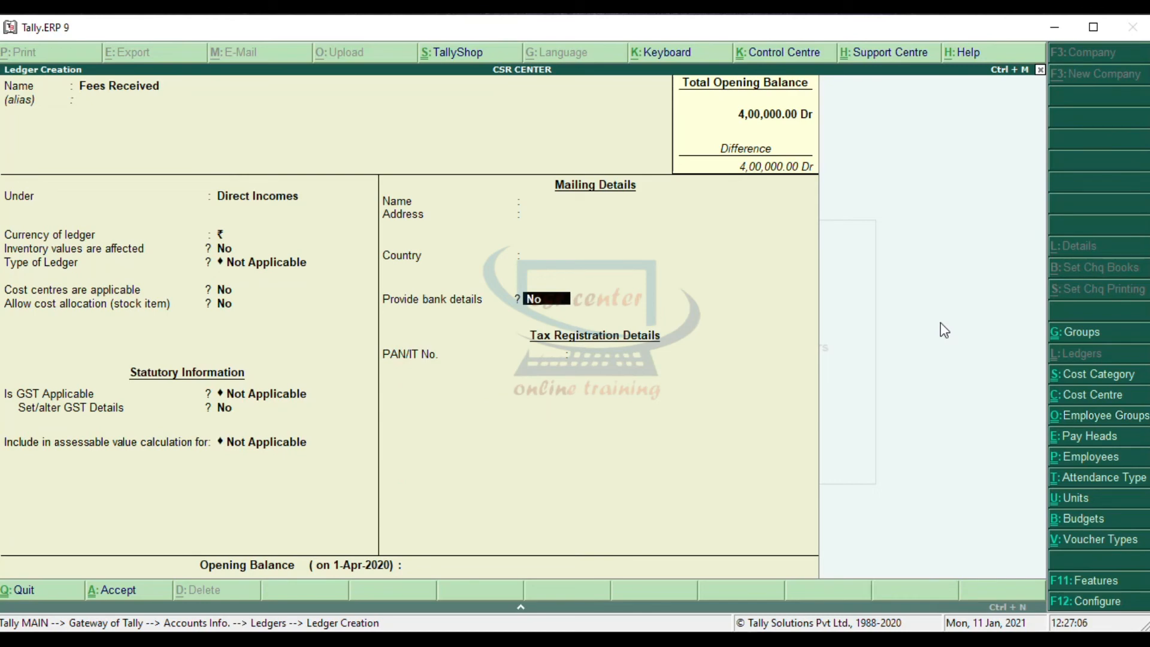
Step: Keep bank details at No, leave the opening balance blank, and save the Fees Received ledger
key(Return)
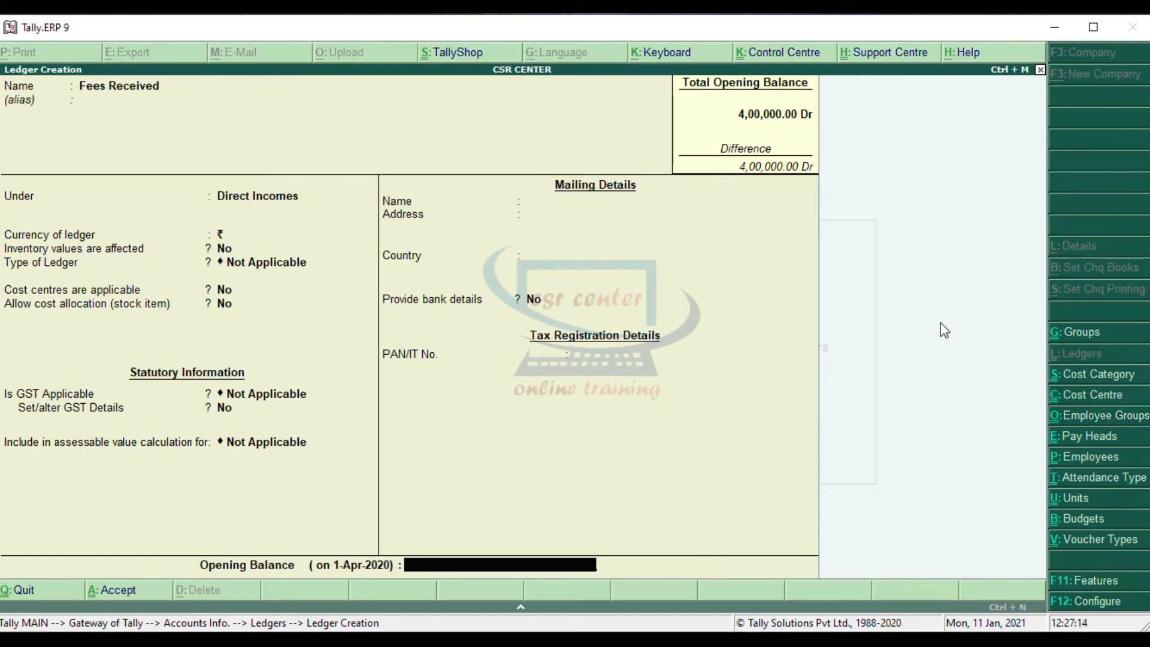
key(Return)
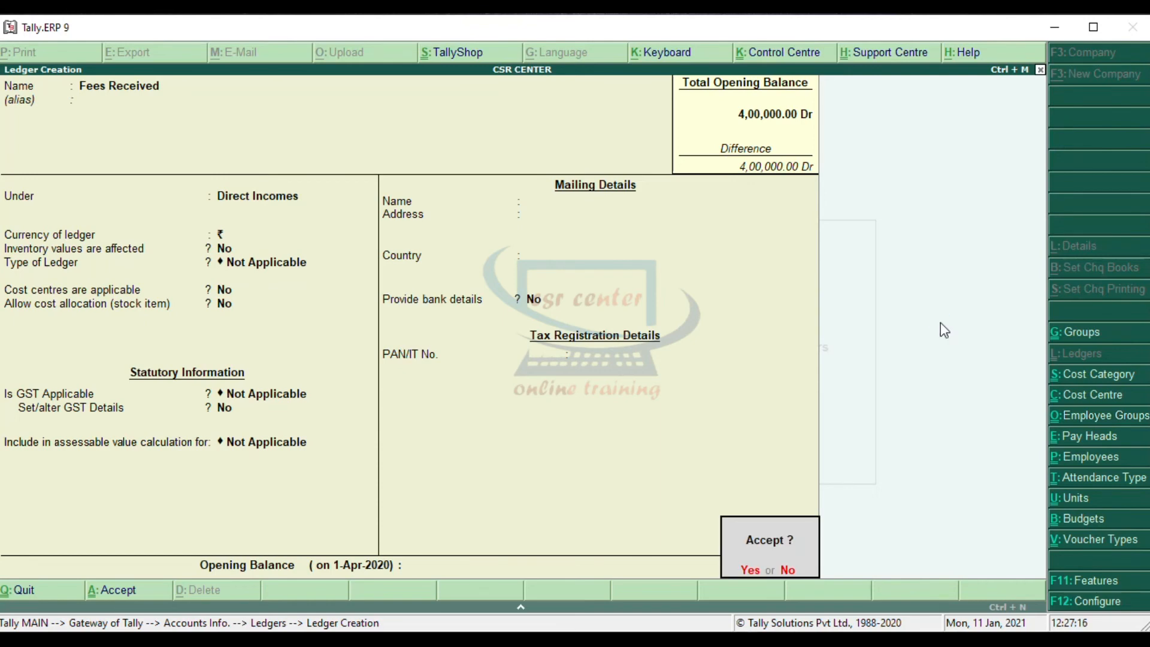
key(Return)
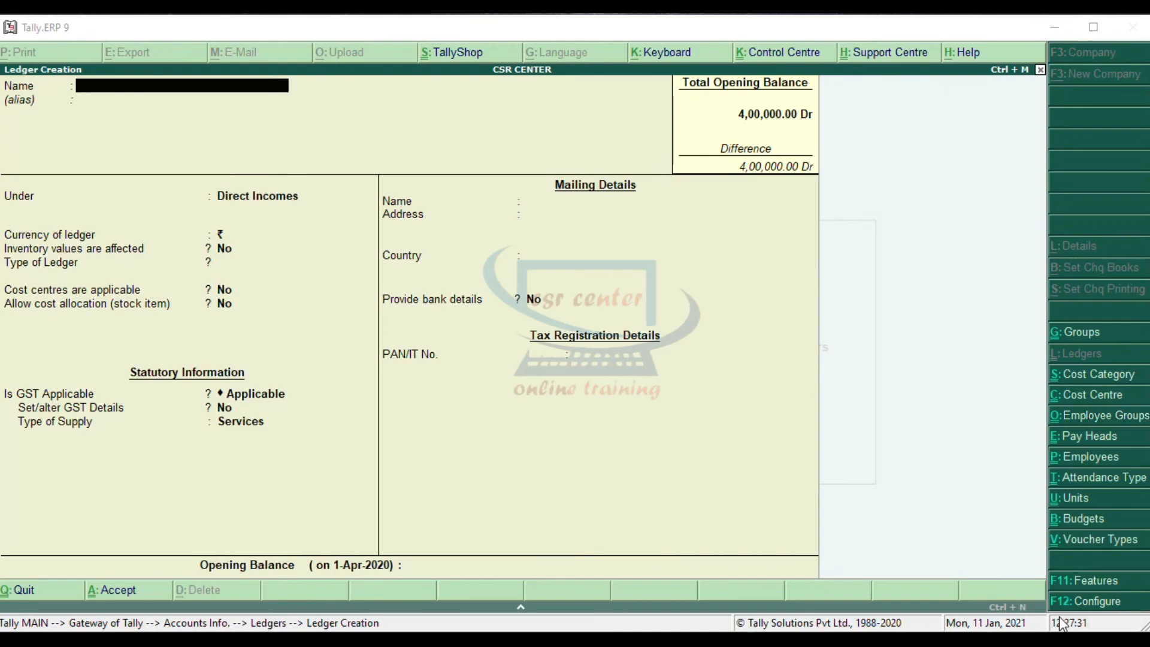
Step: Check the Indirect Income examples in the Excel ledger list, and start a Tally ledger named Rent Rcecived, without alias, under Income (Indirect)
key(alt+Tab)
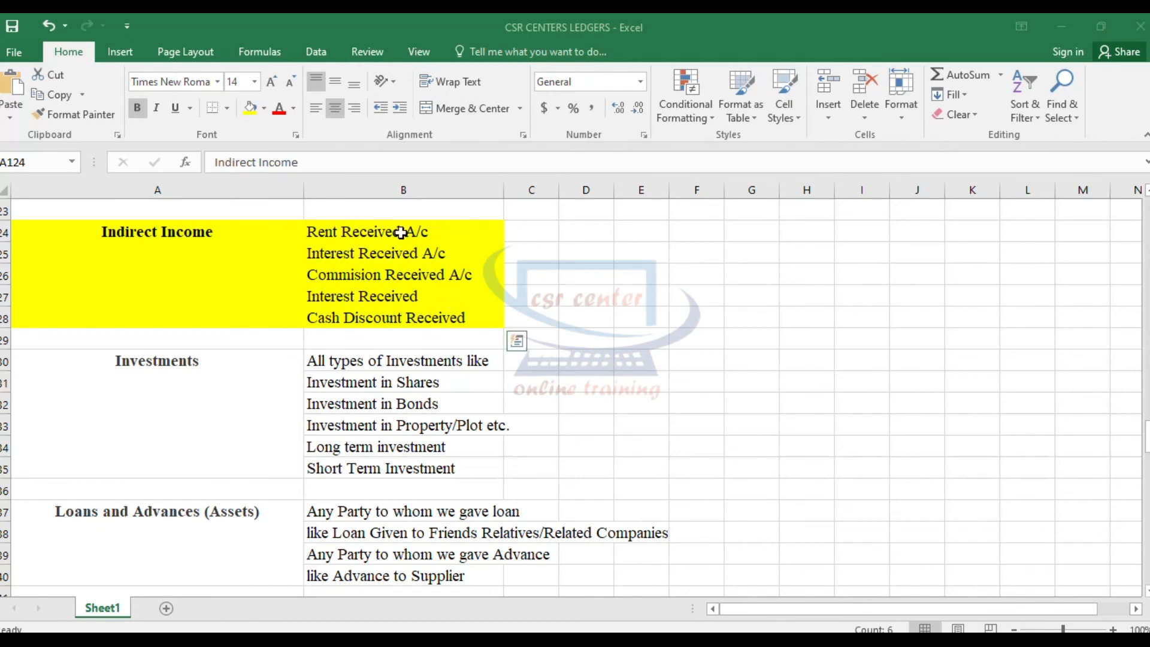
click(464, 260)
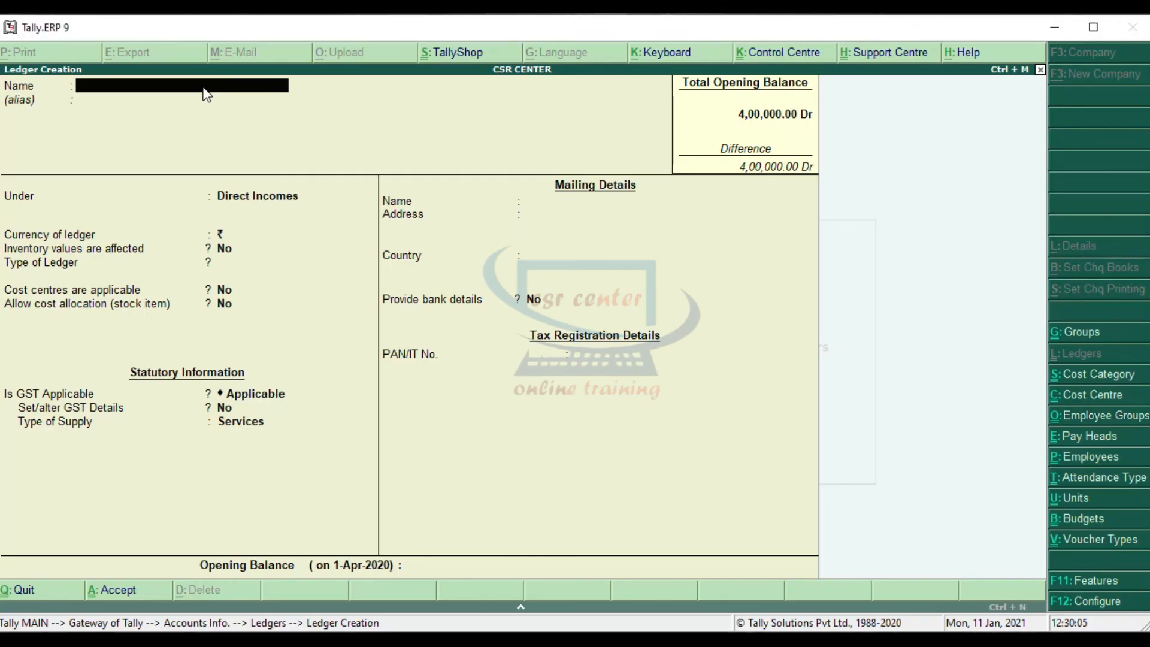
text(Rent Rcecived)
key(Return)
key(Return)
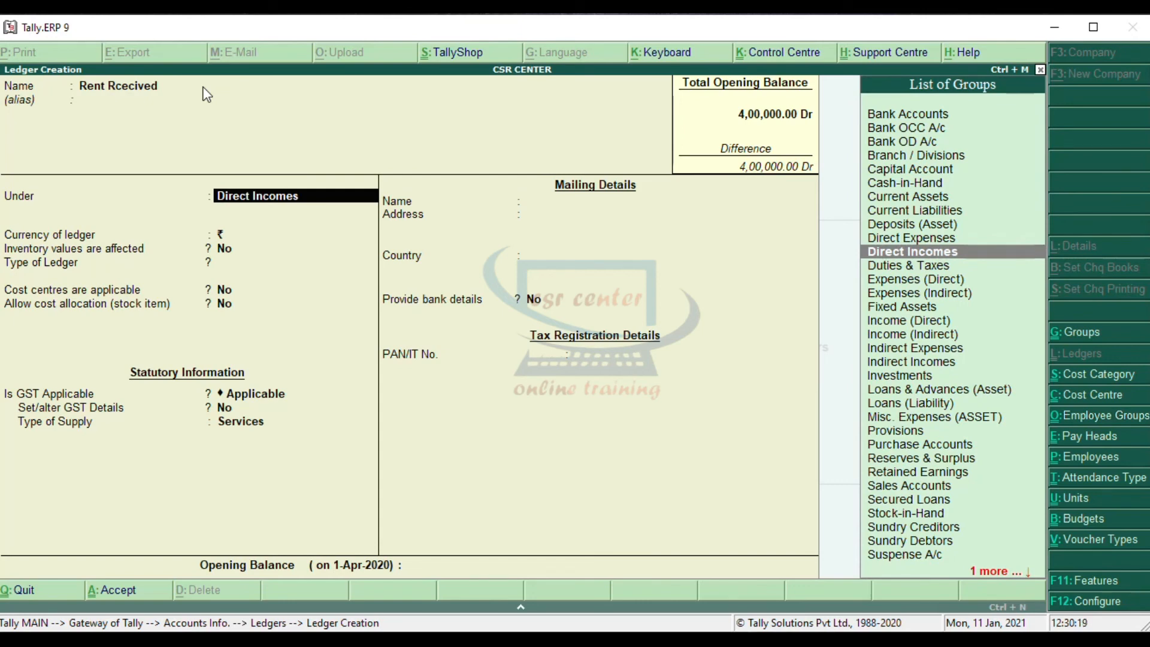
click(914, 334)
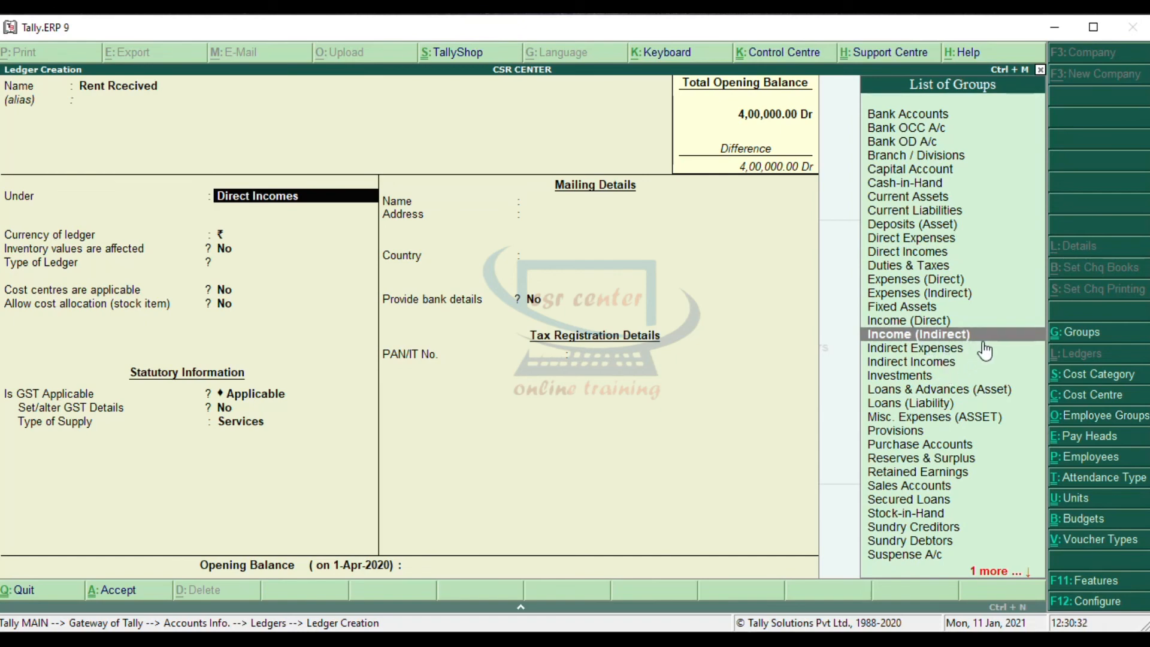
key(Return)
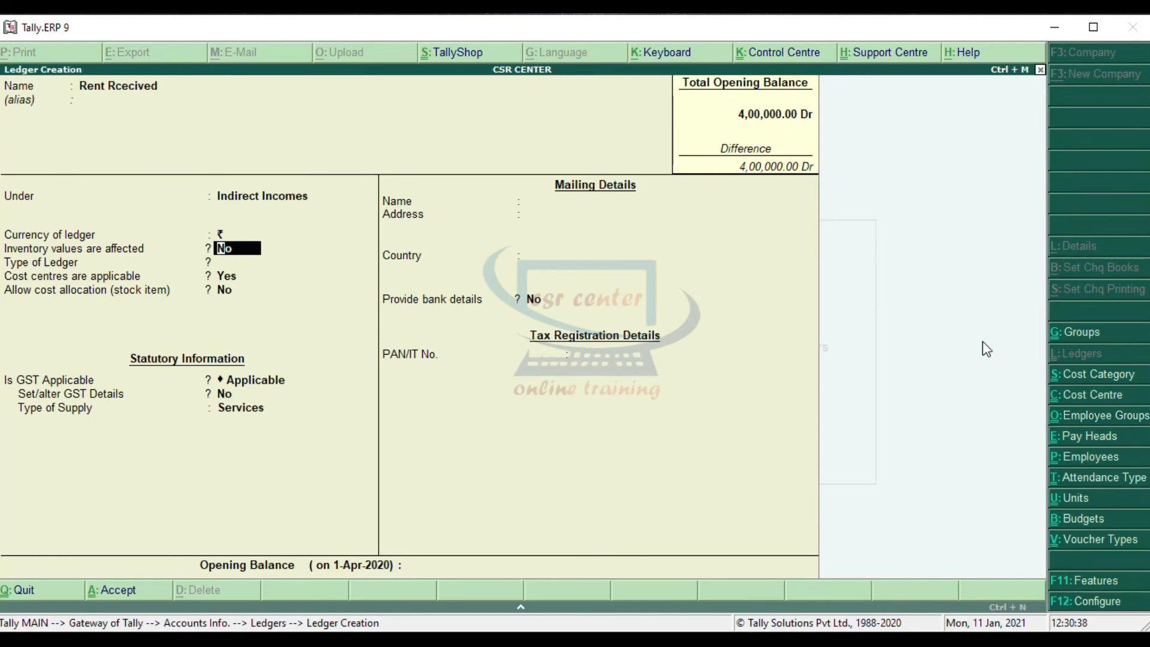
Step: Set Rent Rcecived's ledger type to Not Applicable and cost centres to No, keeping inventory values and cost allocation at No
key(Return)
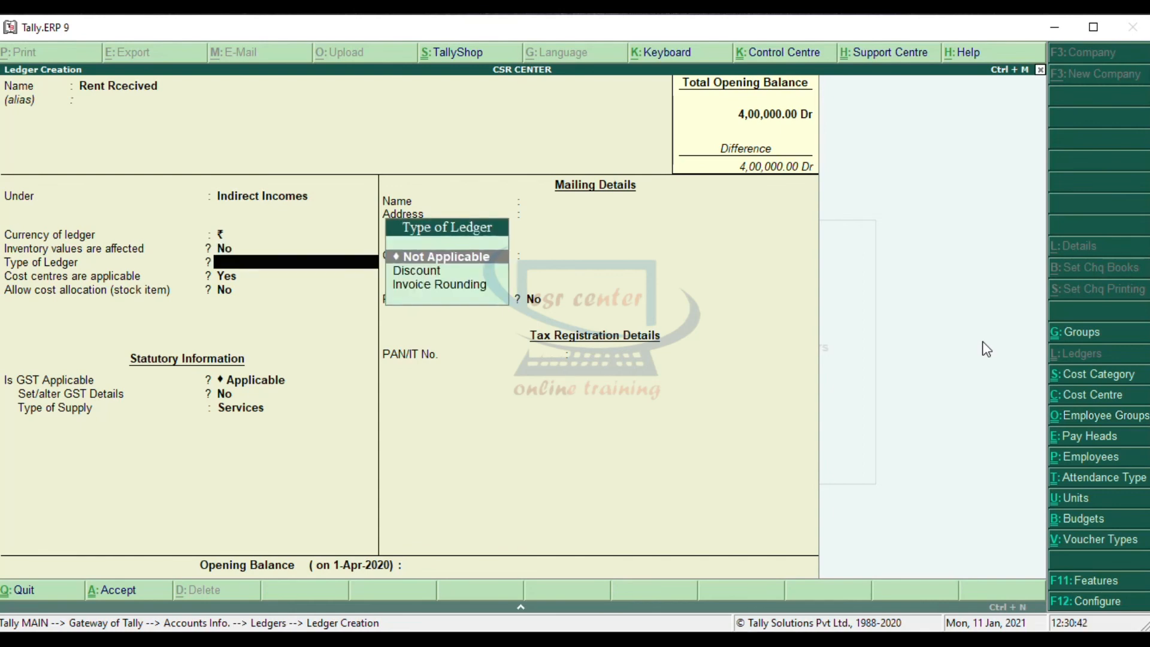
key(Return)
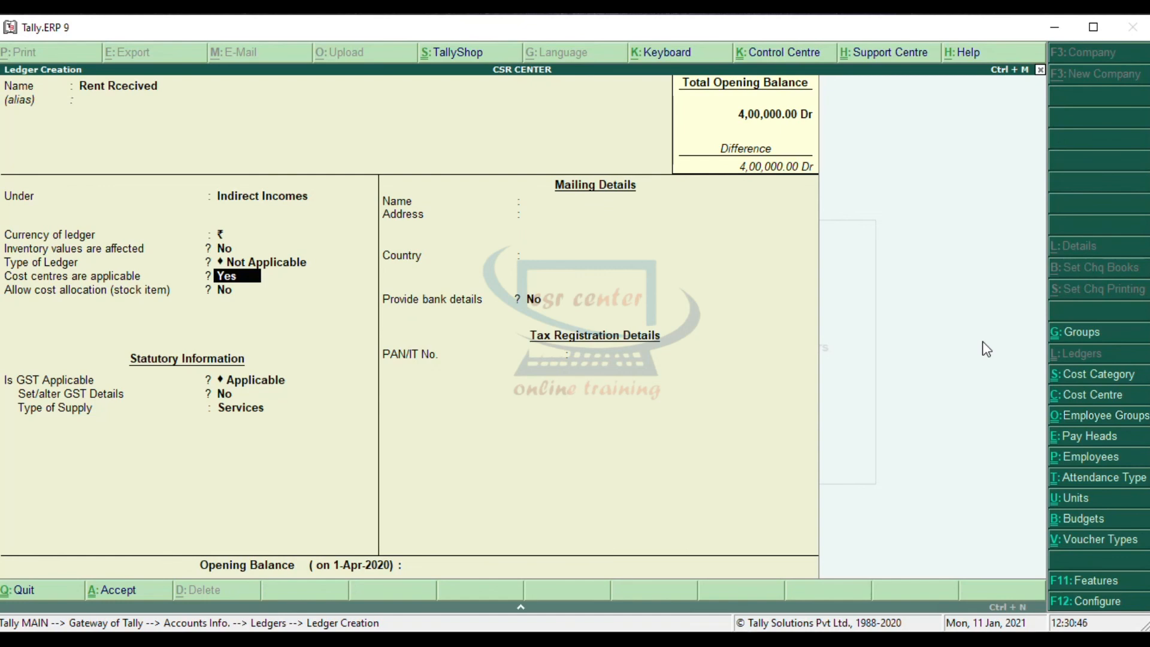
key(n)
key(Return)
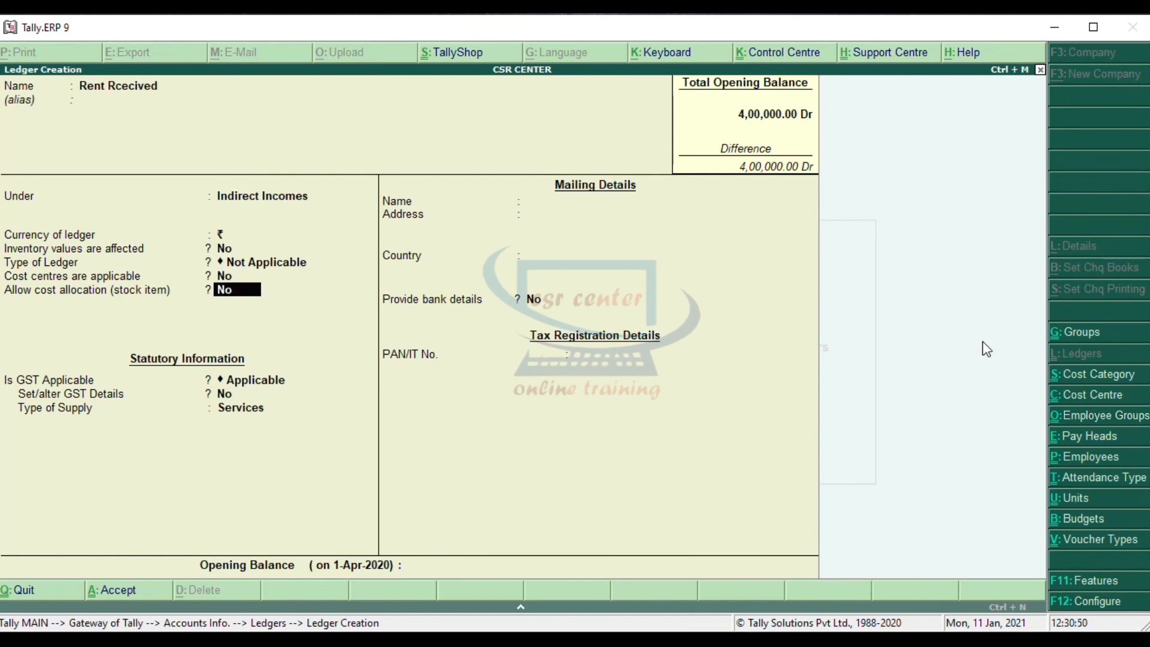
key(Return)
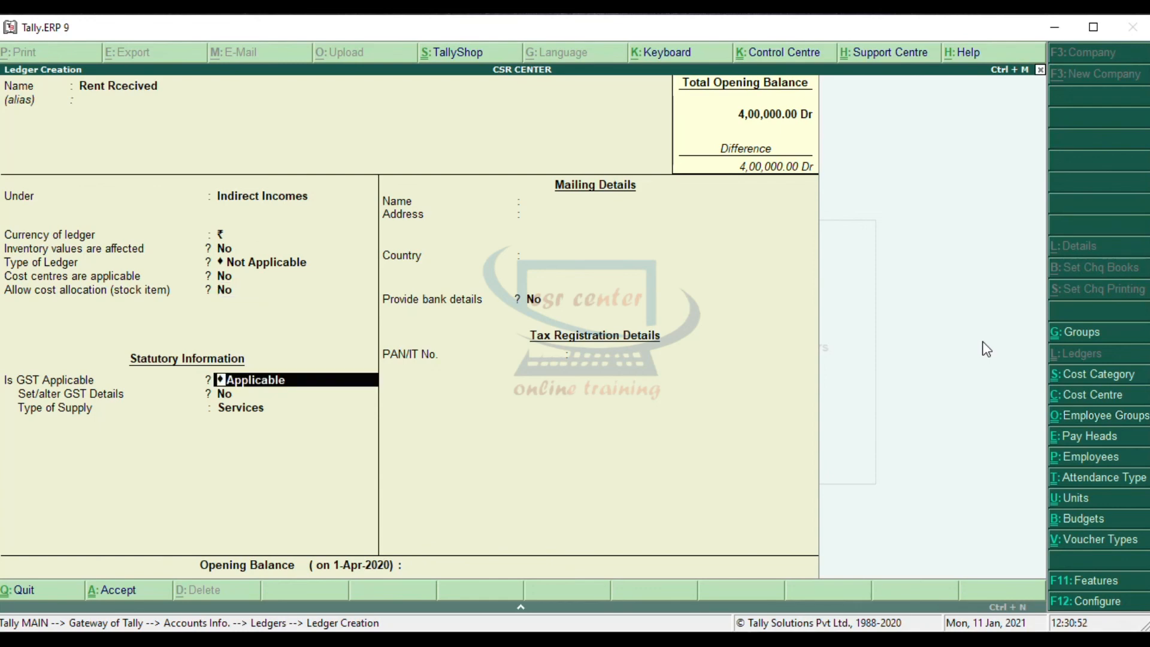
Step: Make GST and assessable value calculation Not Applicable for Rent Rcecived, and save the ledger without bank details or an opening balance
key(Down)
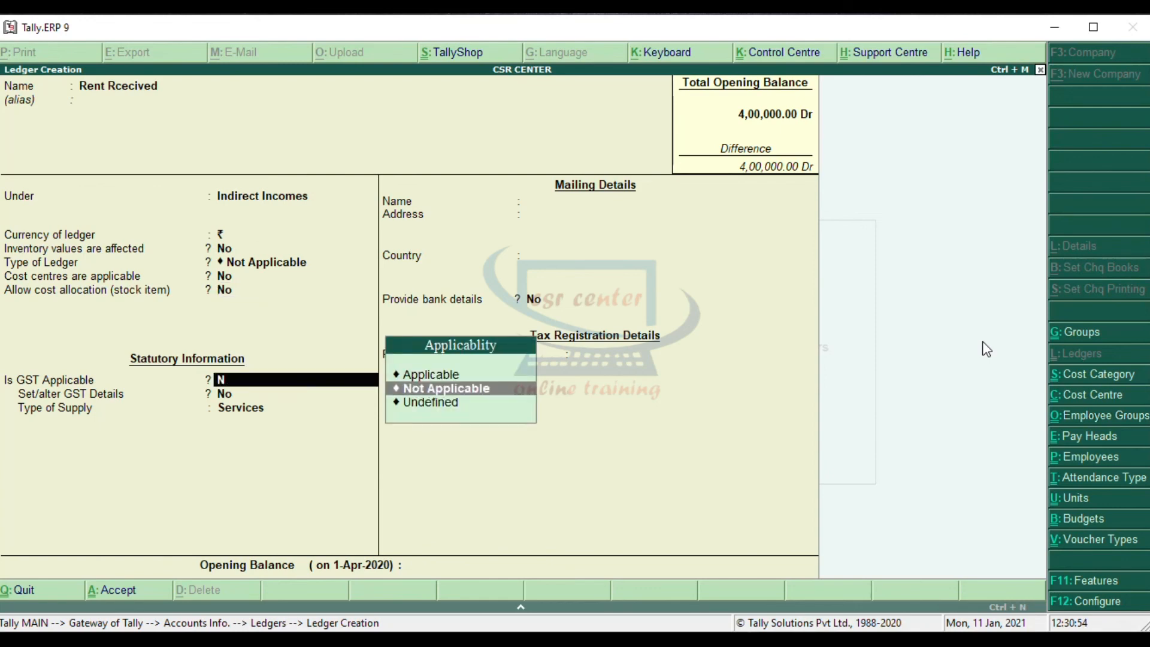
key(Return)
key(Return)
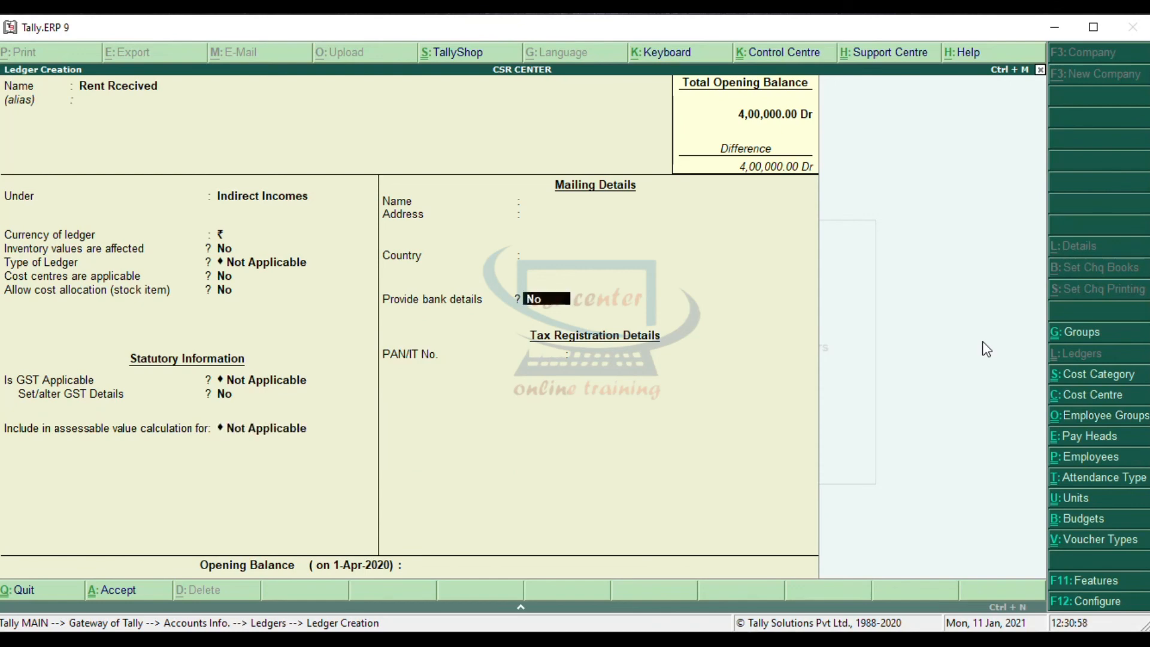
key(Return)
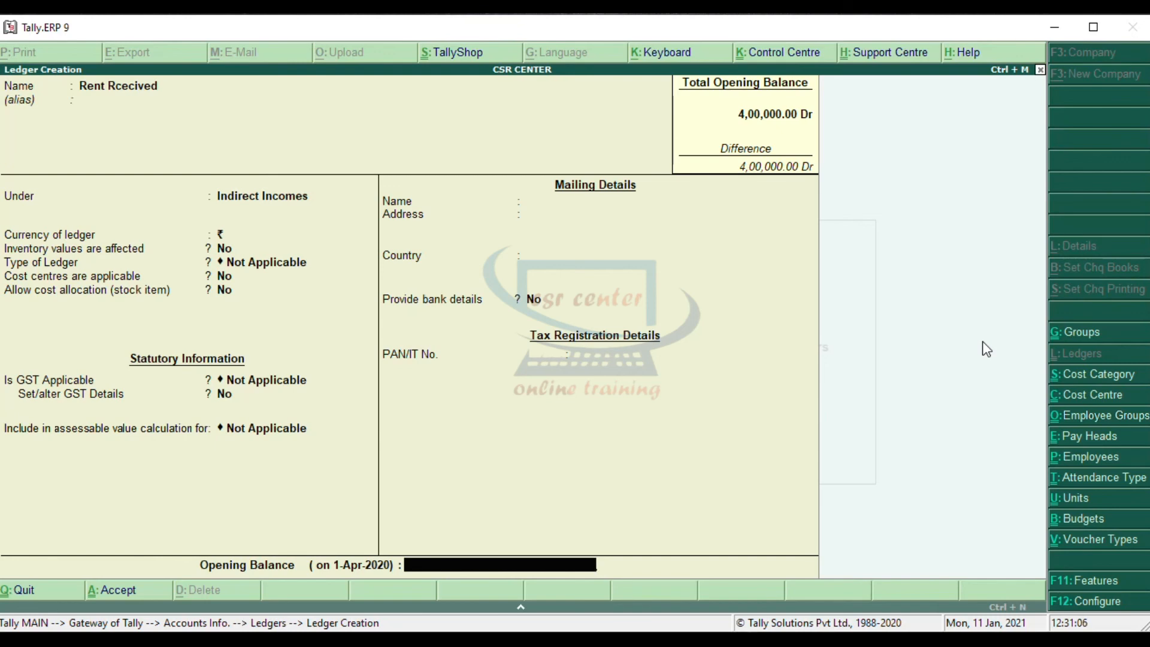
key(Return)
key(Return)
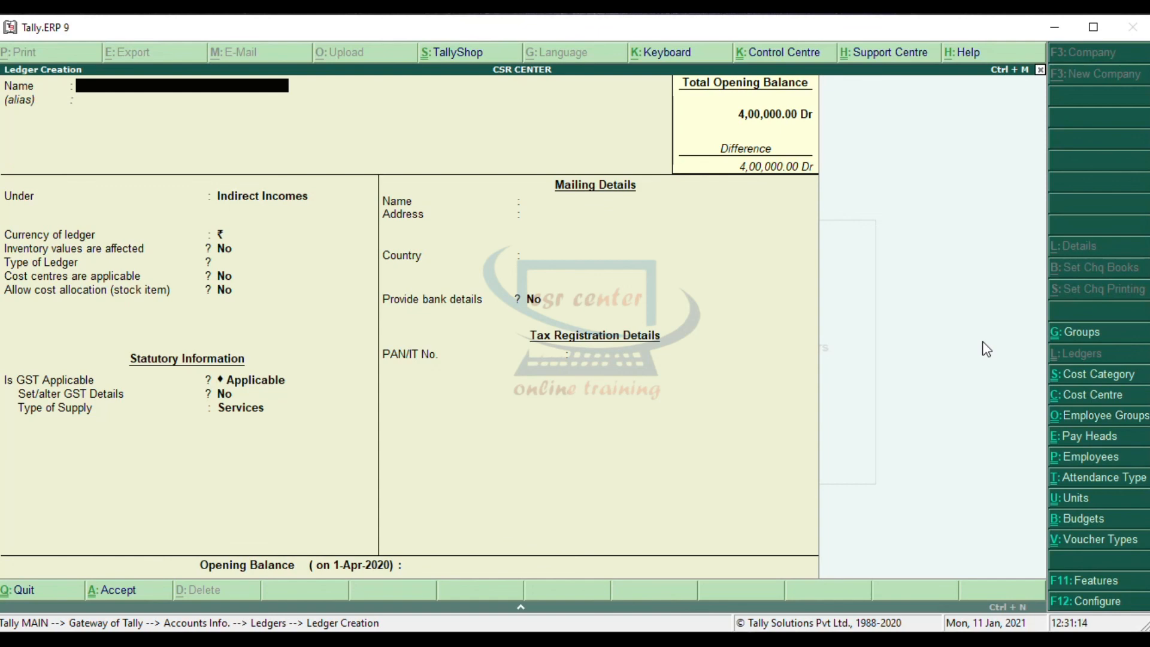
Step: Name the next ledger Cash Discount Received, leave its alias blank, and keep it under the Indirect Incomes group
text(Cash)
text(Discount Receive)
text(d)
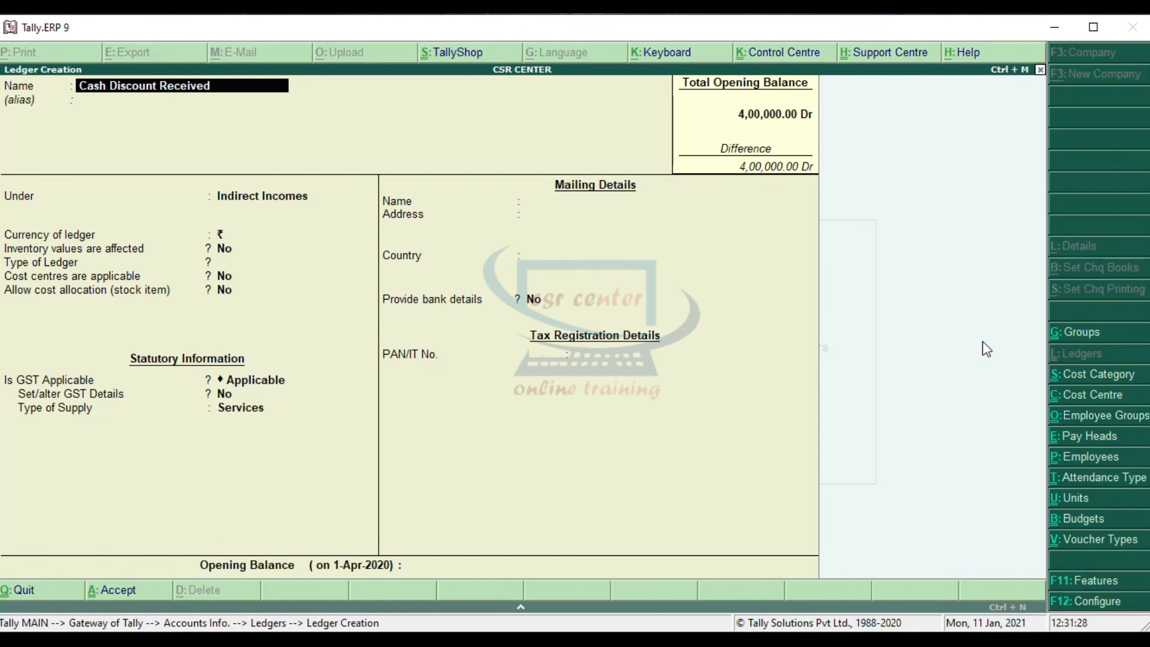
key(Return)
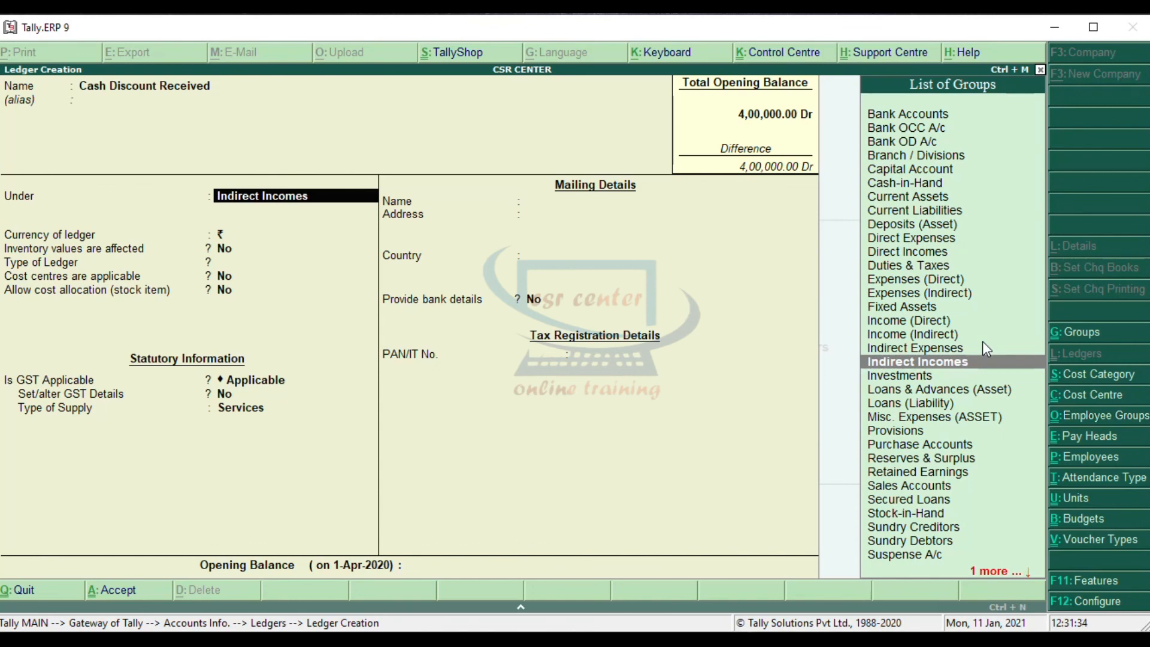
key(Return)
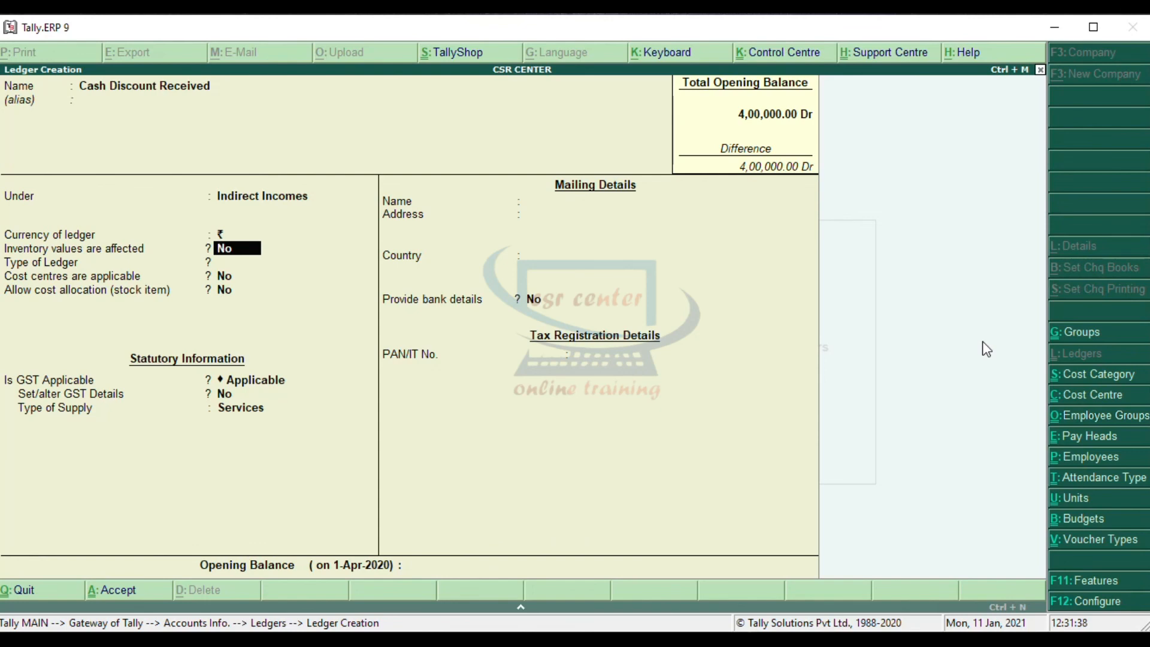
Step: Set Cash Discount Received's ledger type to Not Applicable, keeping inventory values, cost centres and cost allocation at No
key(Return)
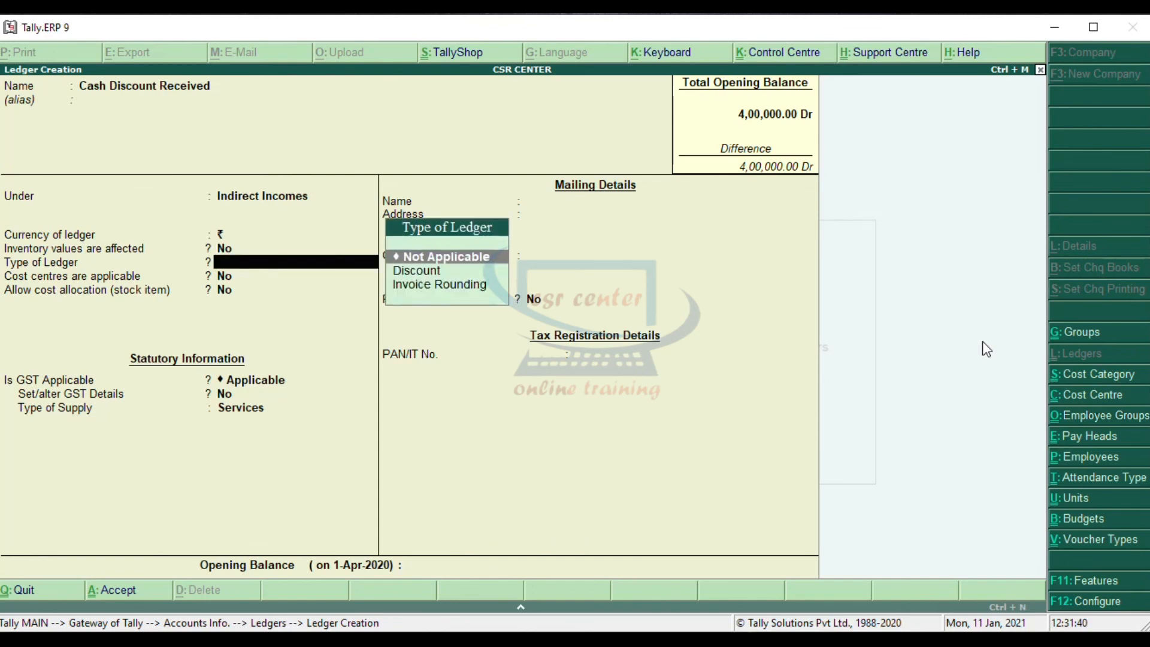
key(Return)
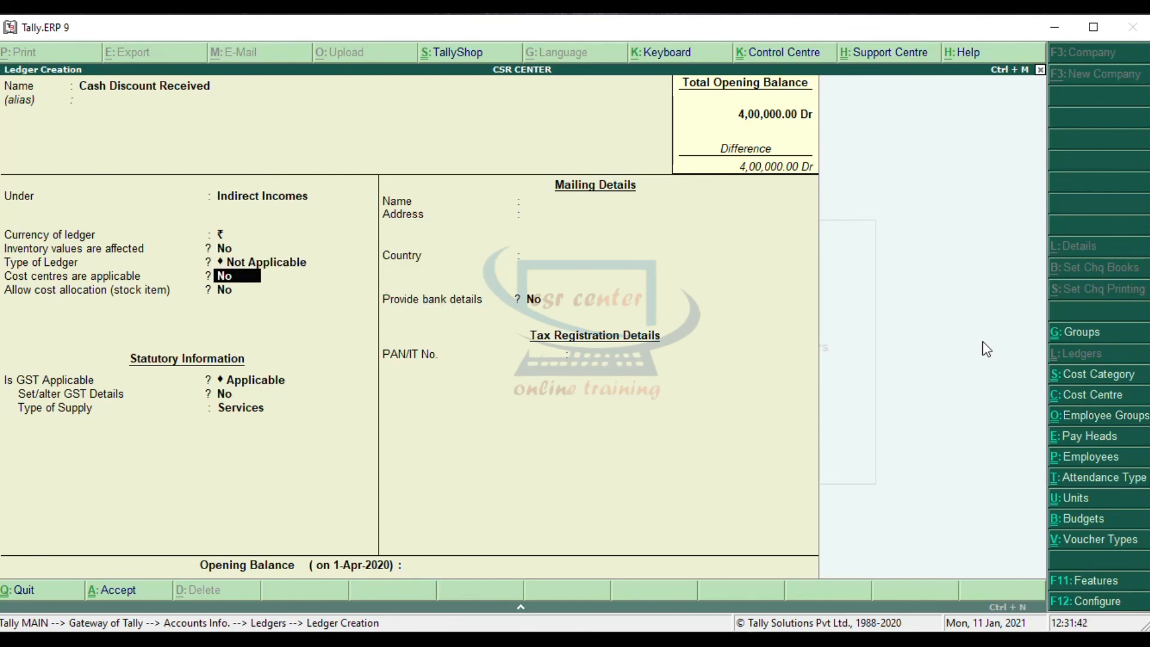
key(Return)
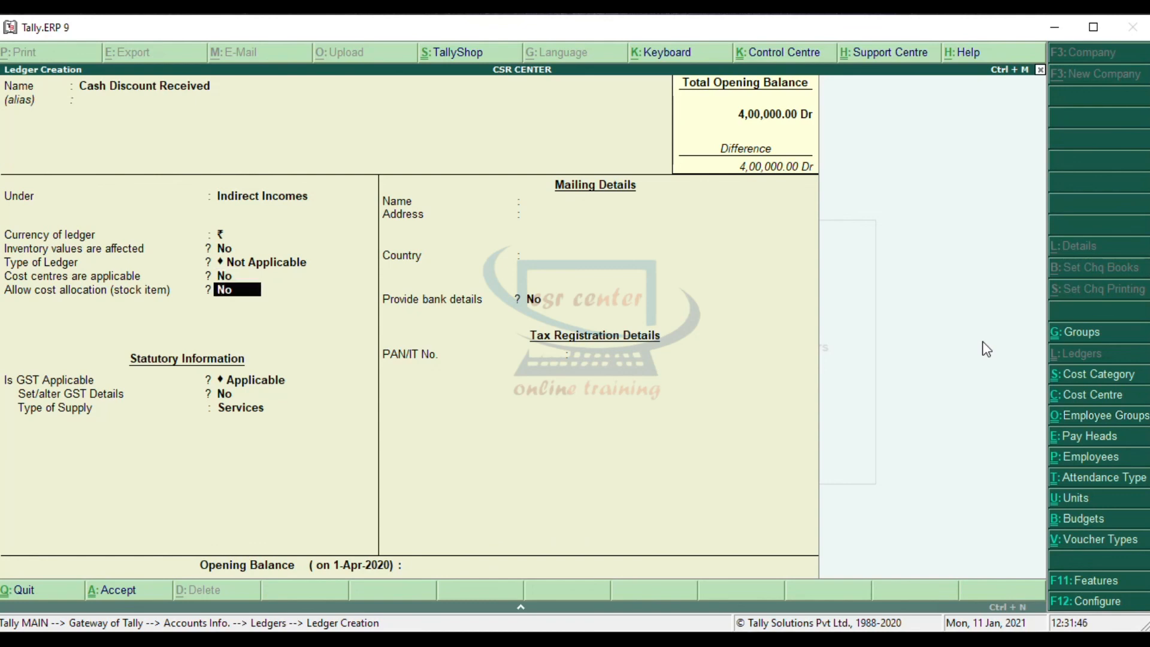
key(Return)
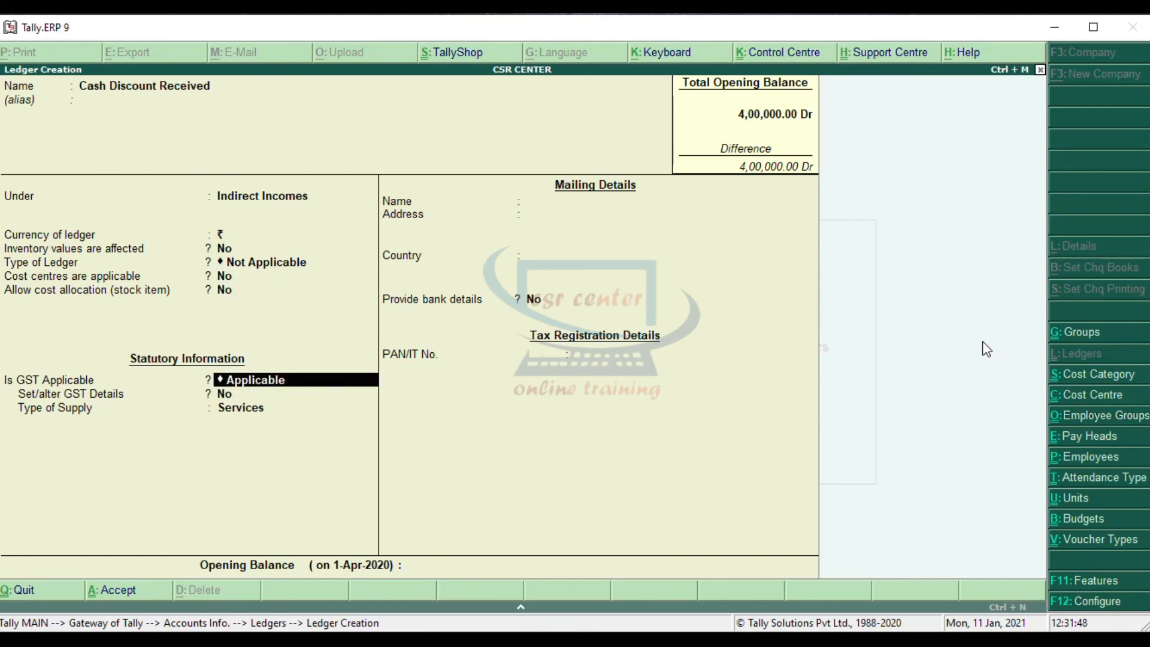
Step: Make GST and assessable value calculation Not Applicable for Cash Discount Received, and save the ledger without bank details or an opening balance
key(BackSpace)
key(Down)
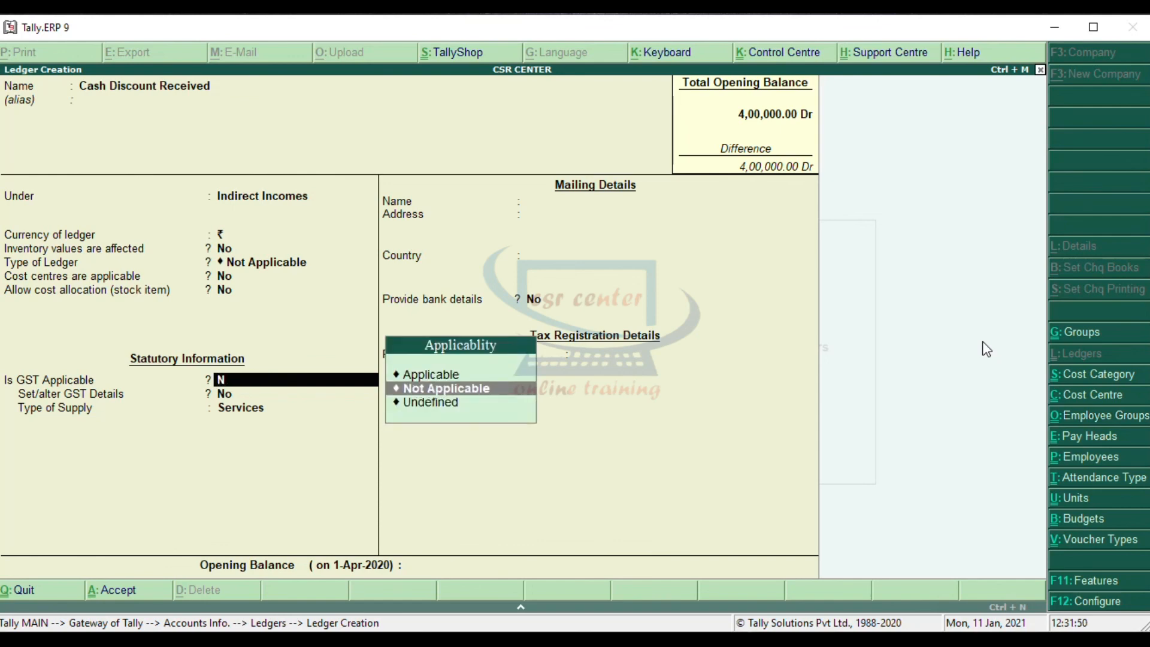
key(Return)
key(Return)
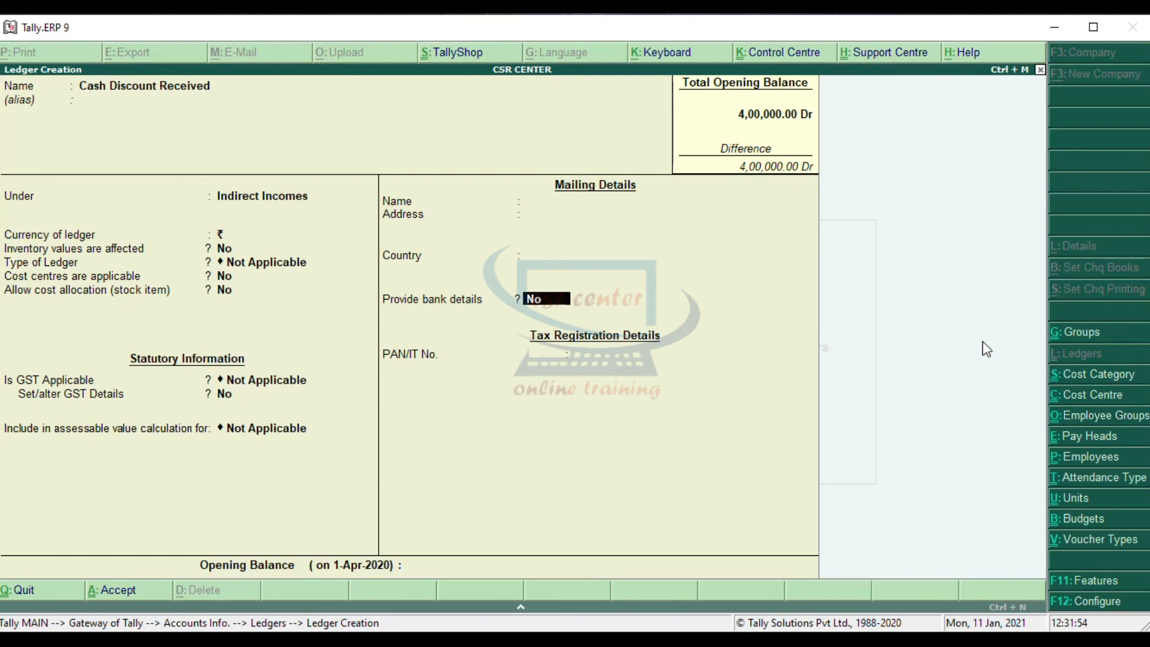
key(Return)
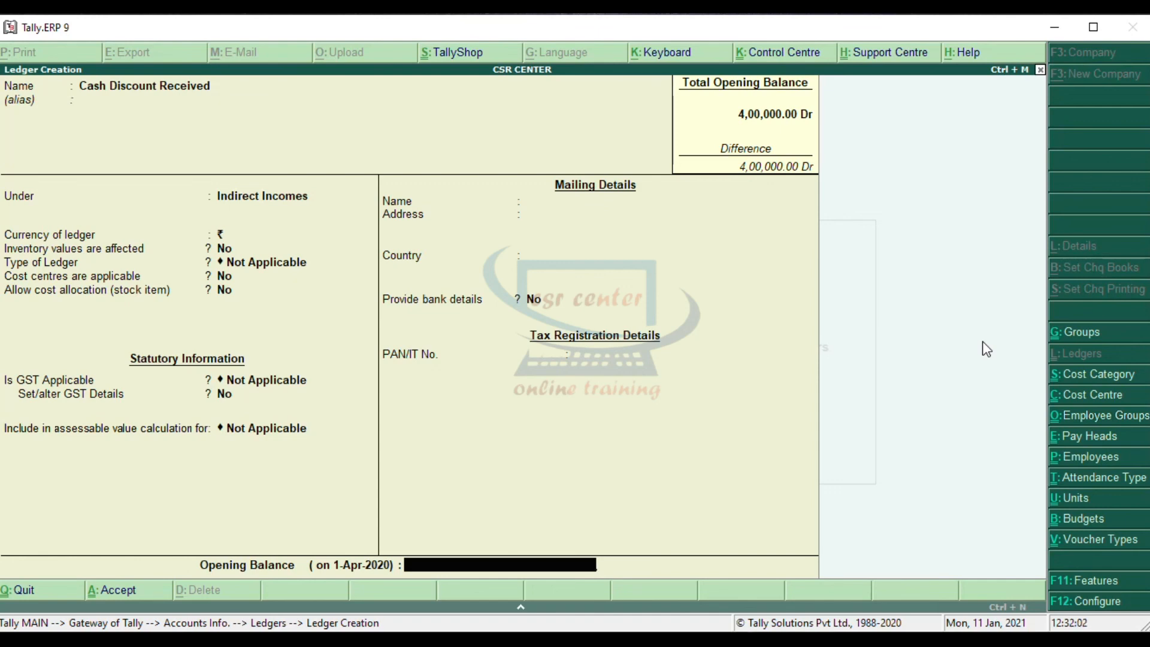
key(Return)
key(Return)
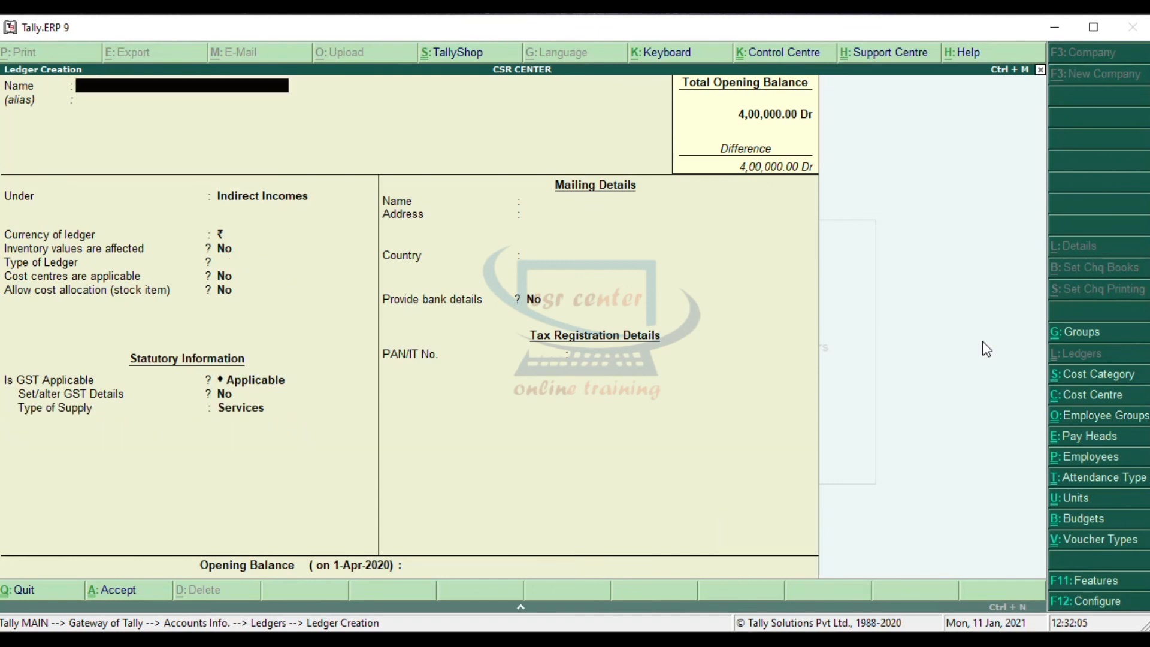